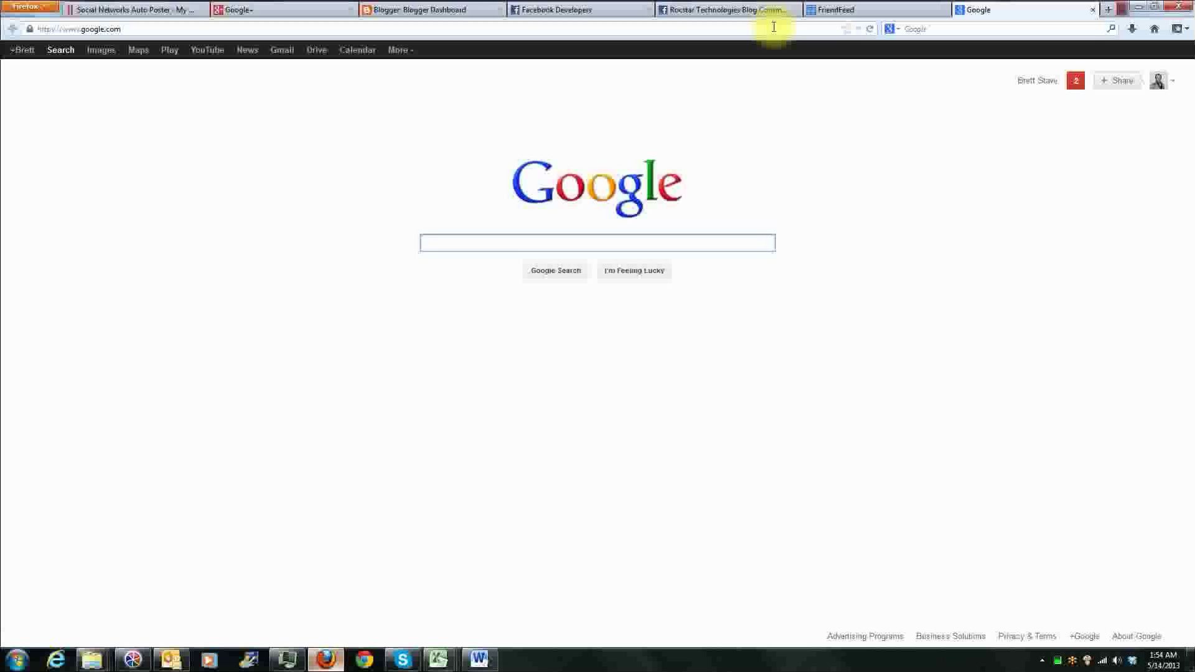
Step: Navigate Firefox from Google to twitter.com
left_click(365, 27)
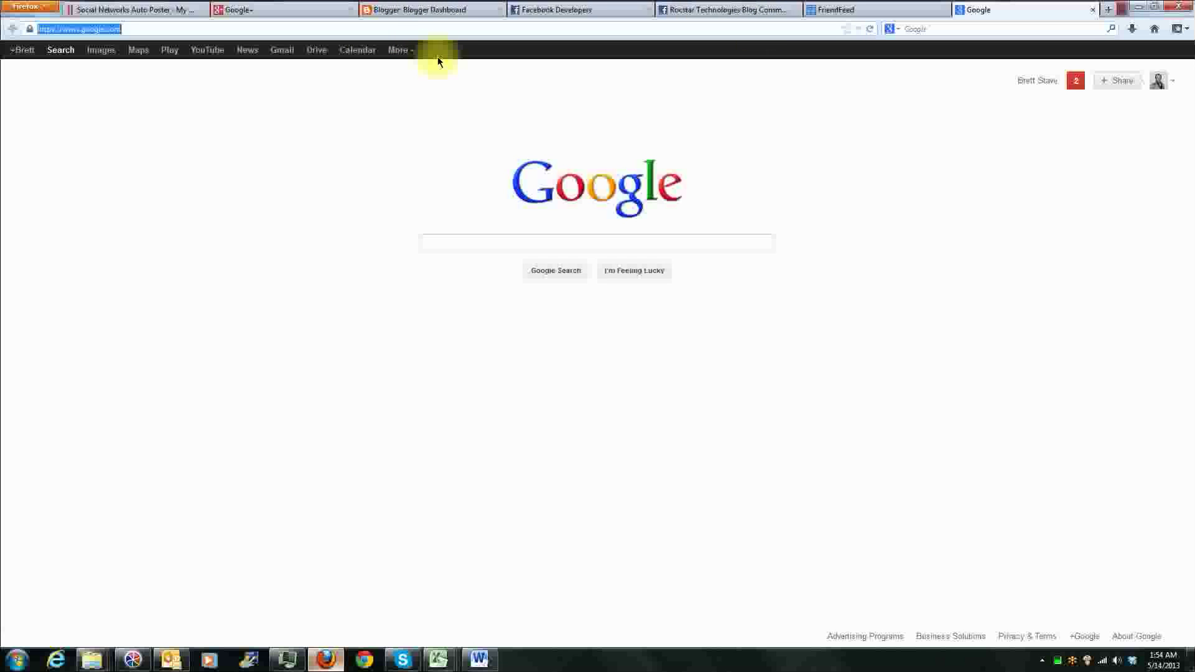
type("twitter.com")
key("Escape")
key("Return")
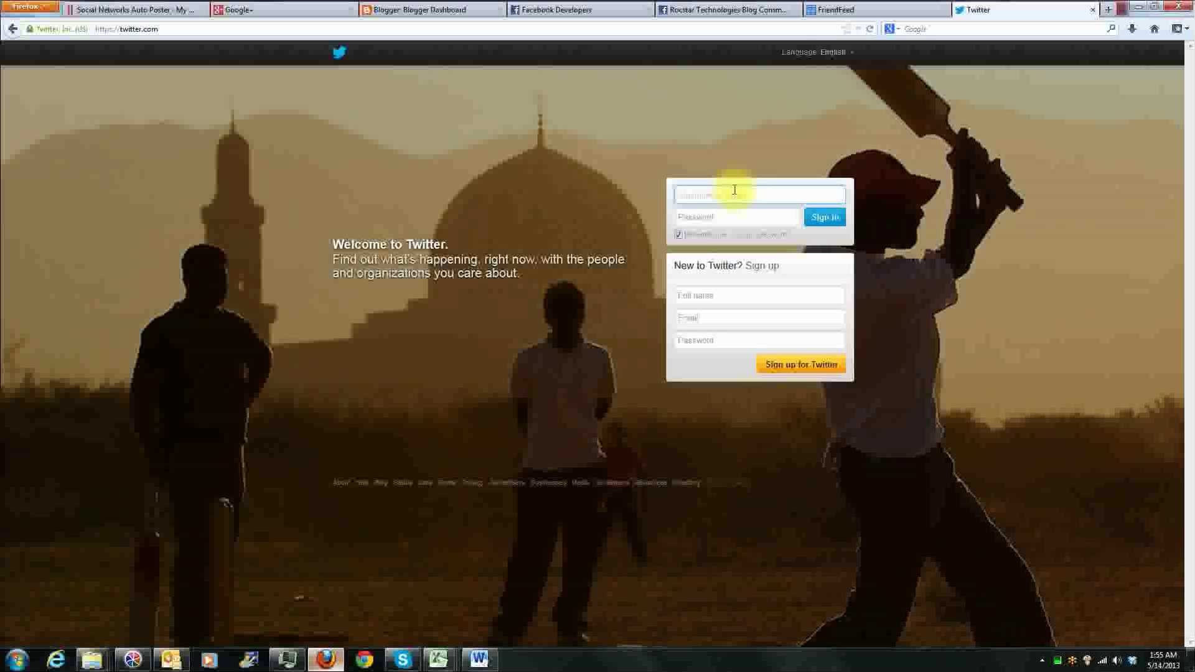
Step: Fill the 'New to Twitter?' form with the user's full name, e-mail and password, then submit it
left_click(726, 298)
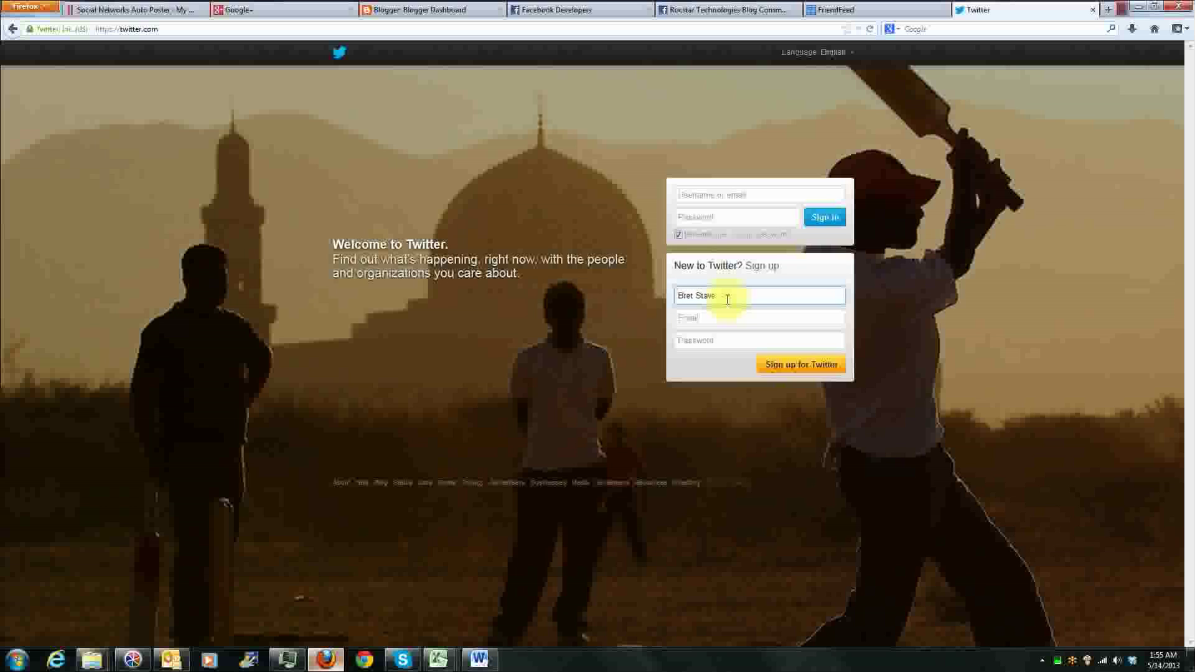
left_click(731, 317)
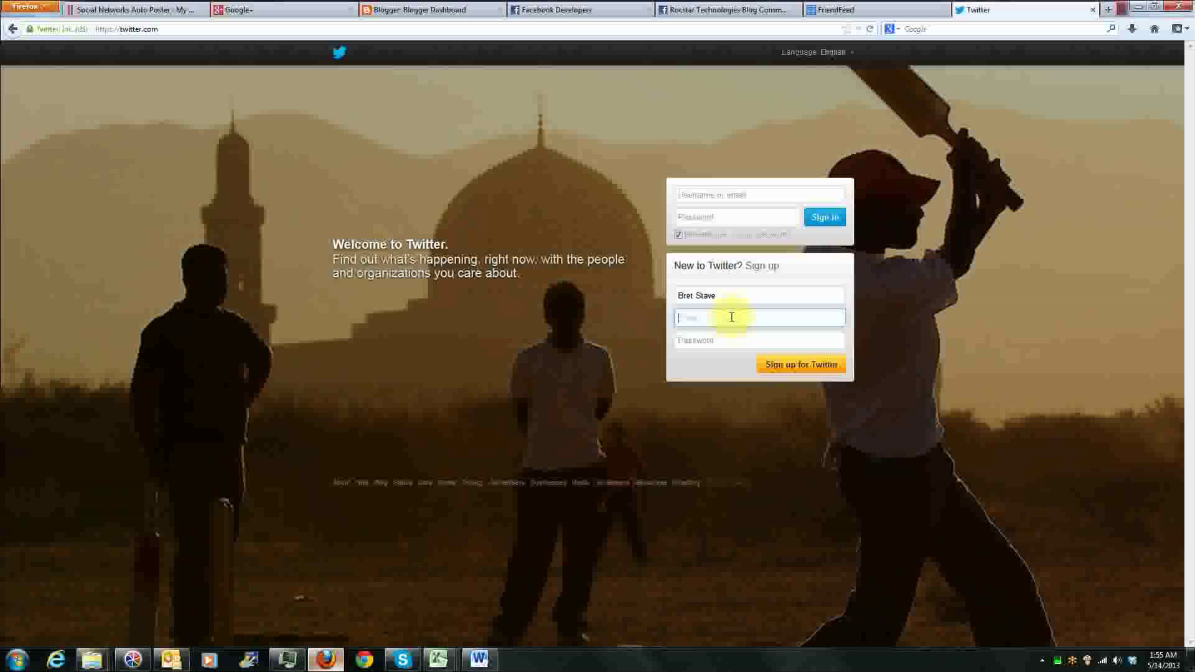
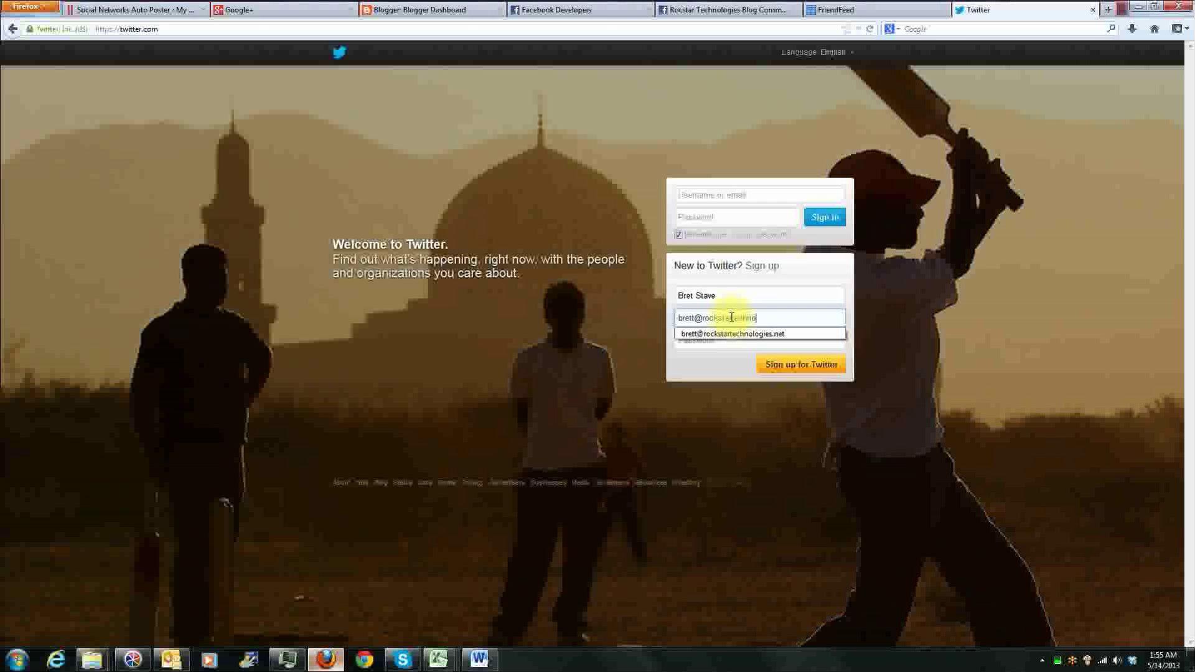
left_click(736, 341)
left_click(668, 346)
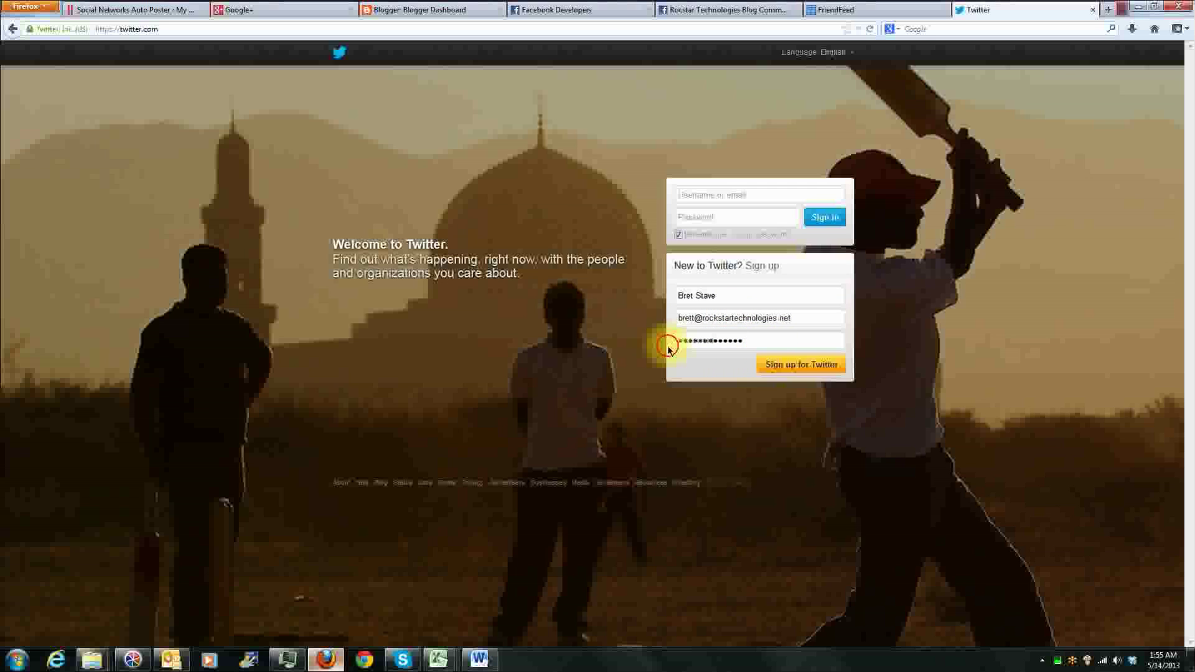
left_click(750, 341)
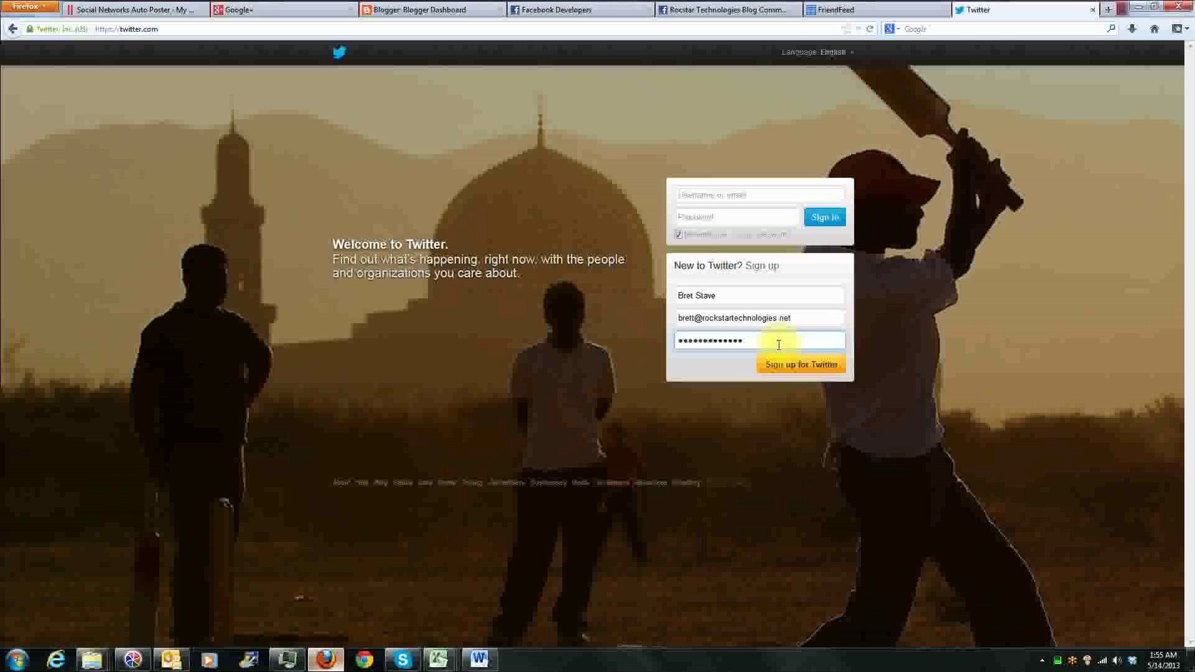
left_click(776, 366)
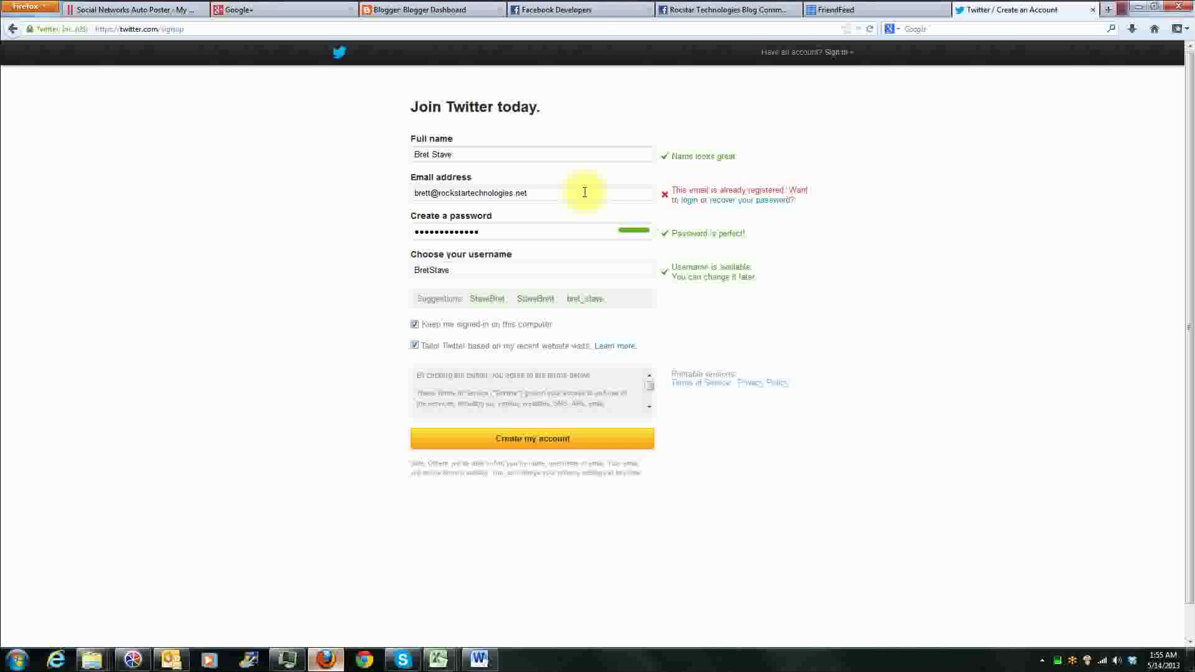
Step: Replace the already-registered e-mail with a new Gmail address and try creating the account
left_click_drag(584, 193, 386, 189)
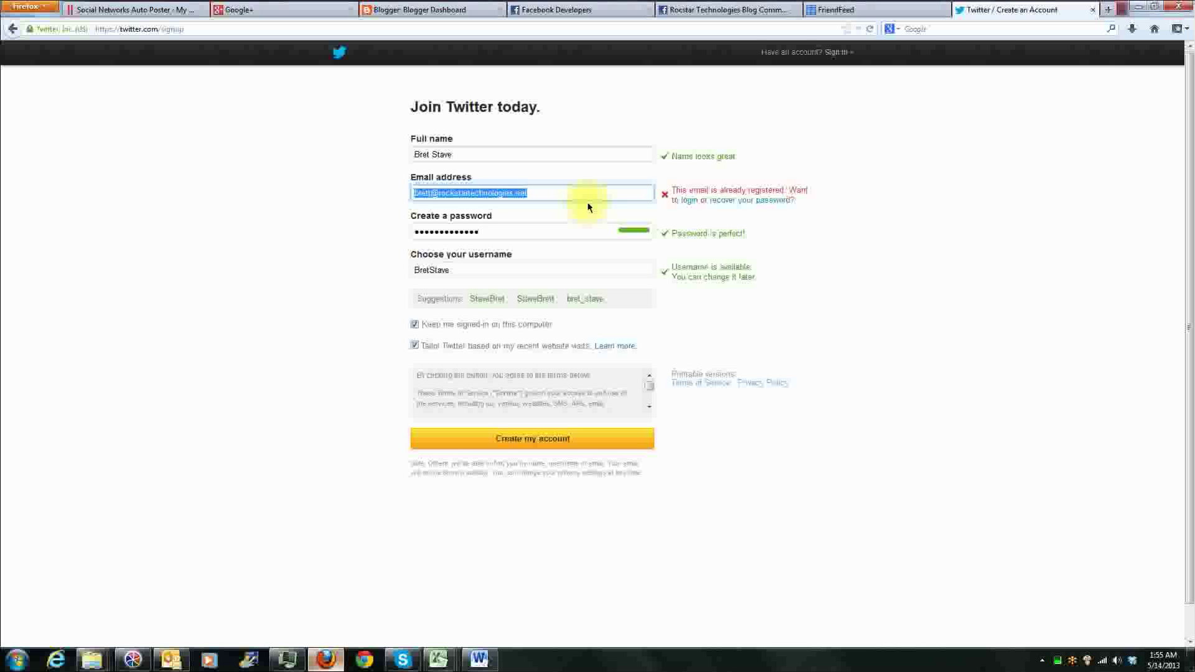
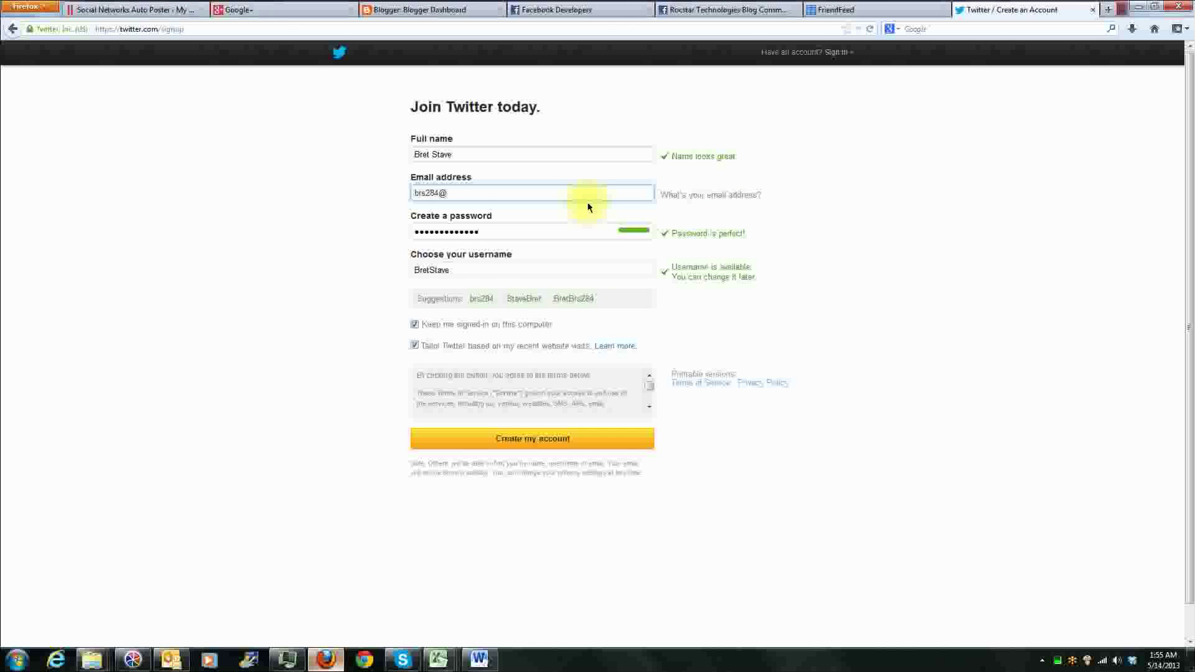
key("Tab")
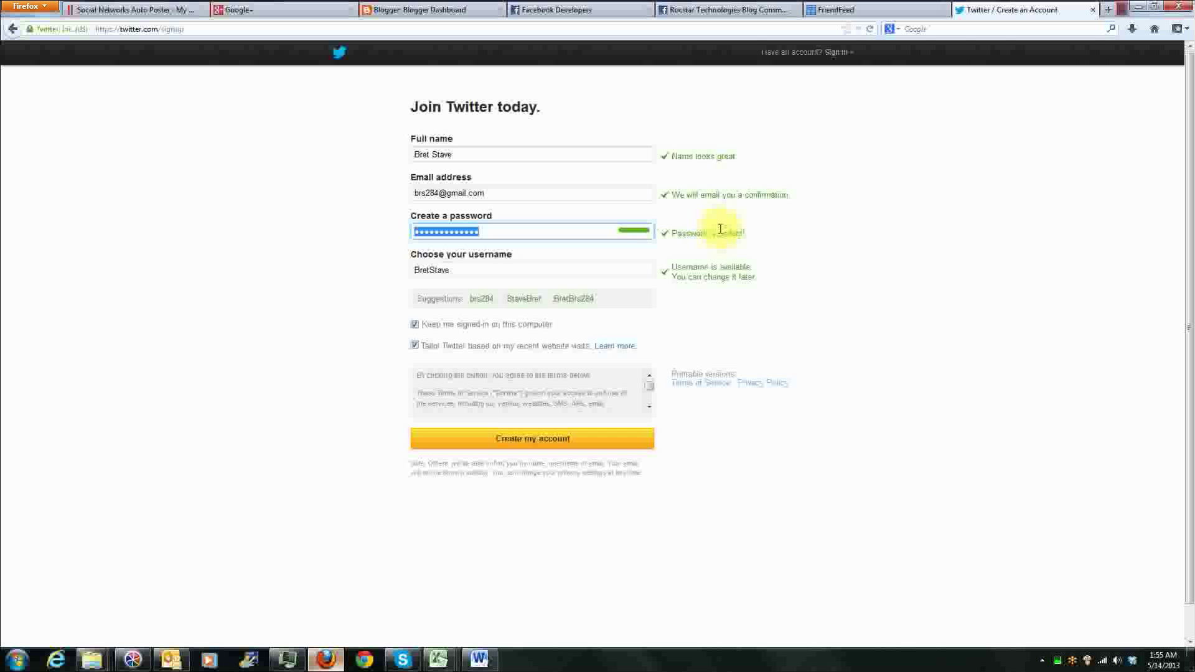
scroll(532, 242, "down", 1)
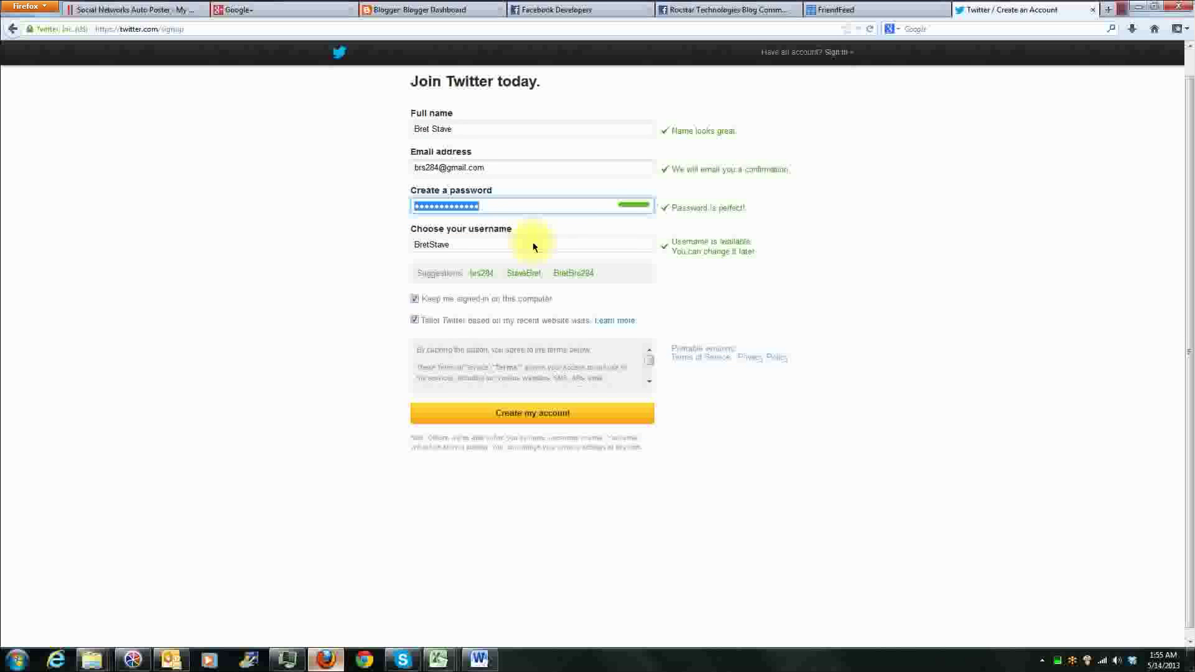
left_click(528, 408)
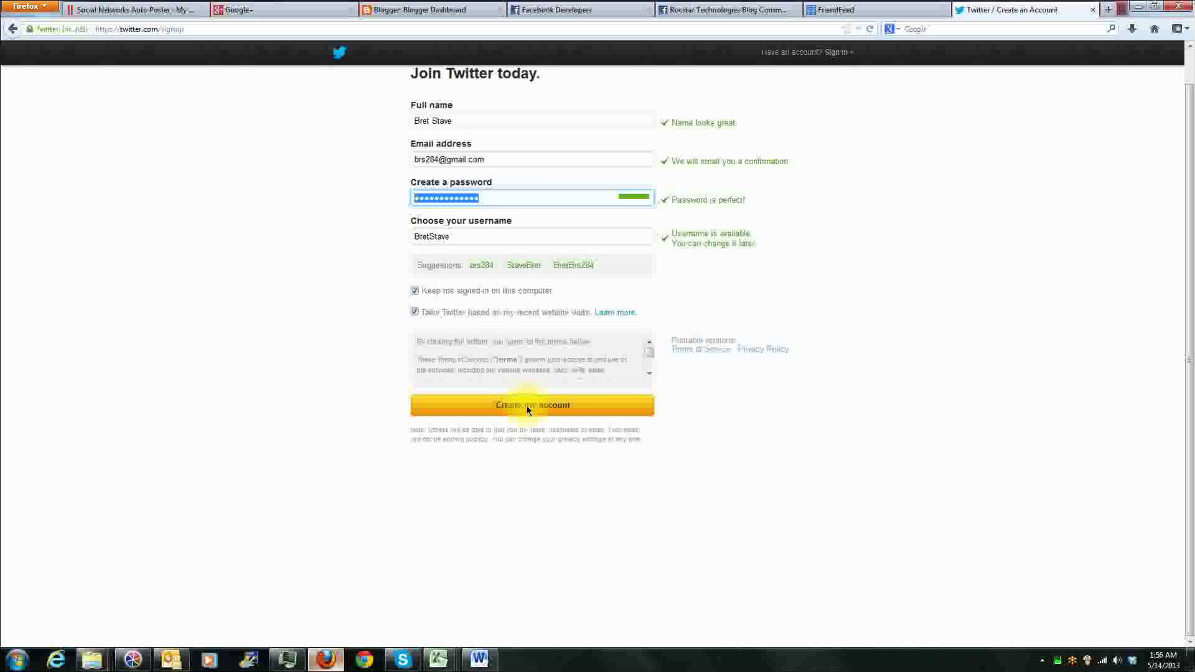
Step: Correct the full name's spelling, resubmit, and type the captcha words
left_click(427, 119)
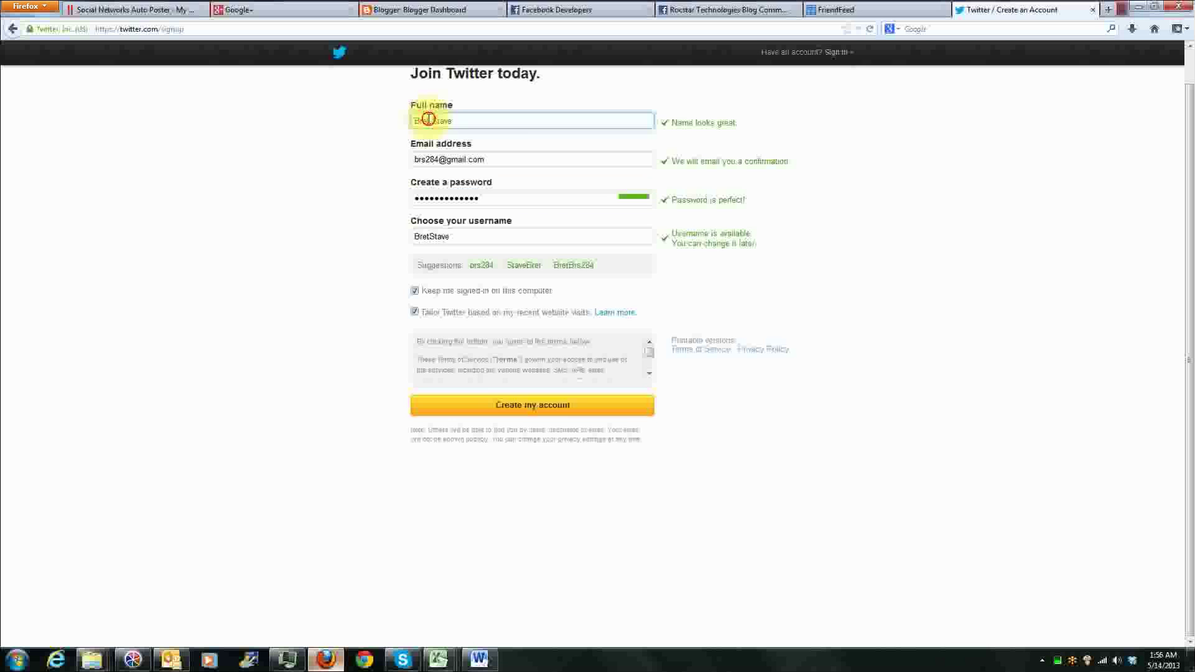
type("t")
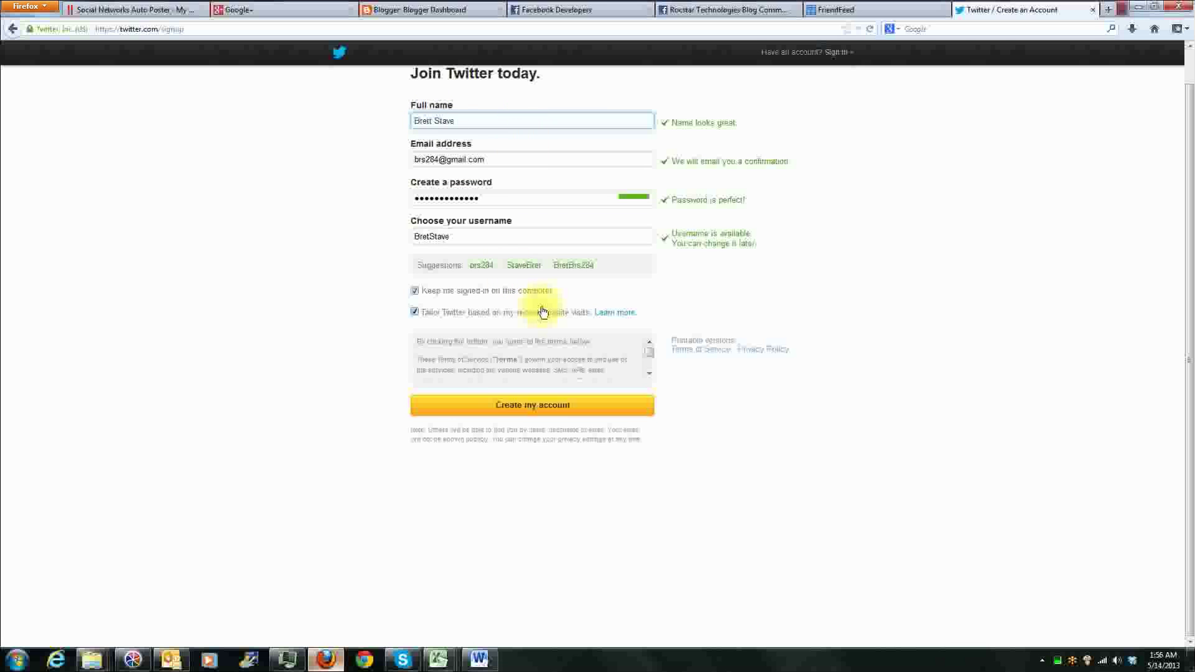
left_click(533, 406)
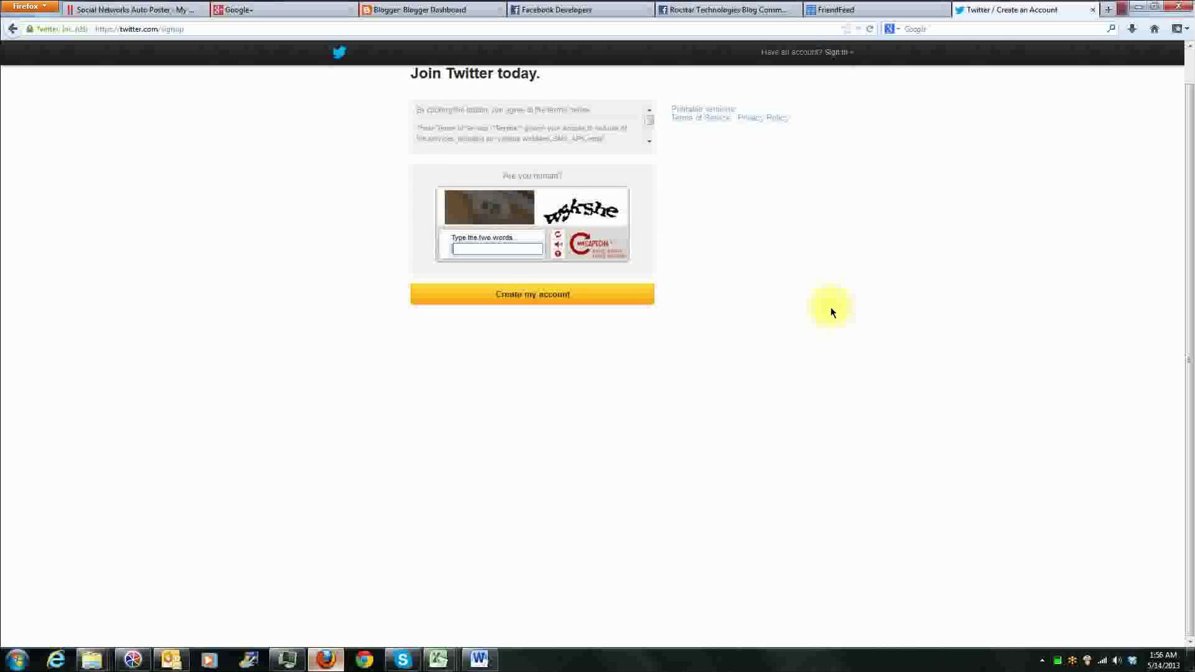
left_click(515, 250)
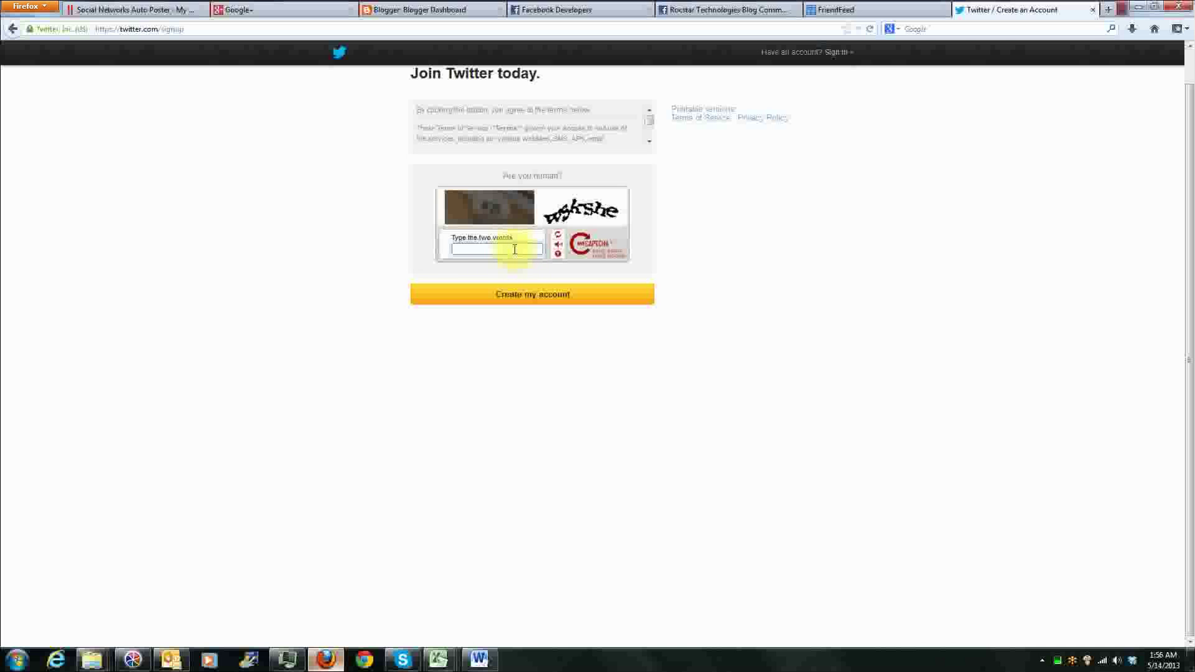
type("7428 wskshe")
Step: Create the account and follow five suggested accounts in the welcome setup
left_click(537, 294)
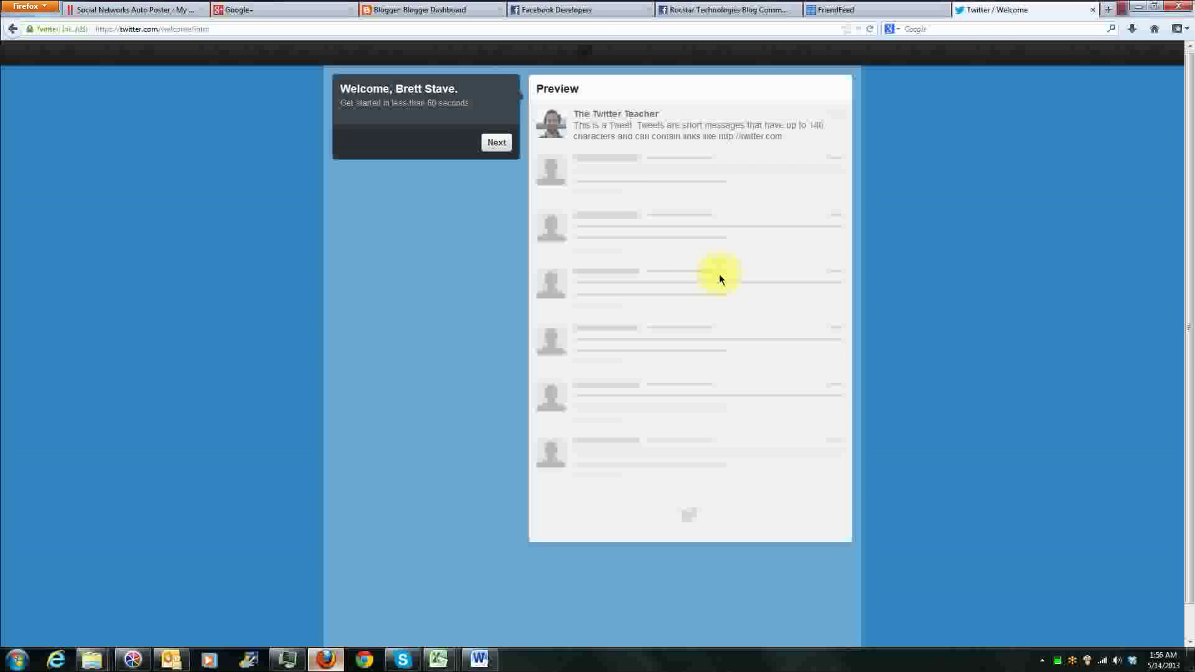
left_click(496, 143)
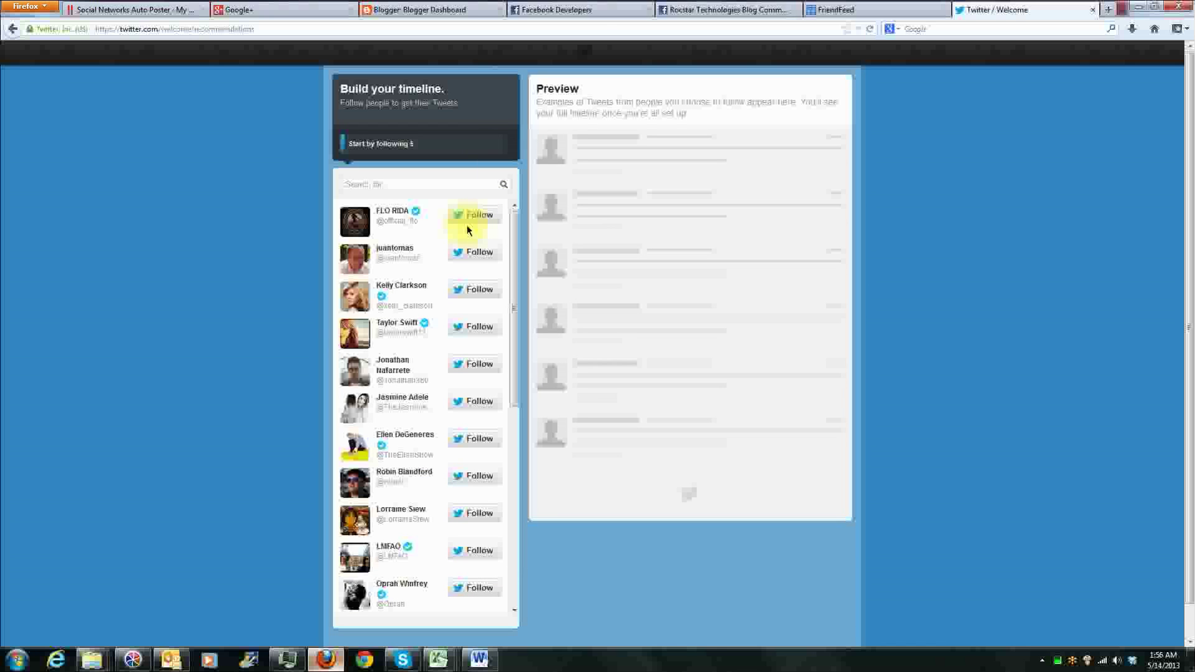
left_click(474, 215)
left_click(474, 252)
left_click(475, 289)
left_click(474, 327)
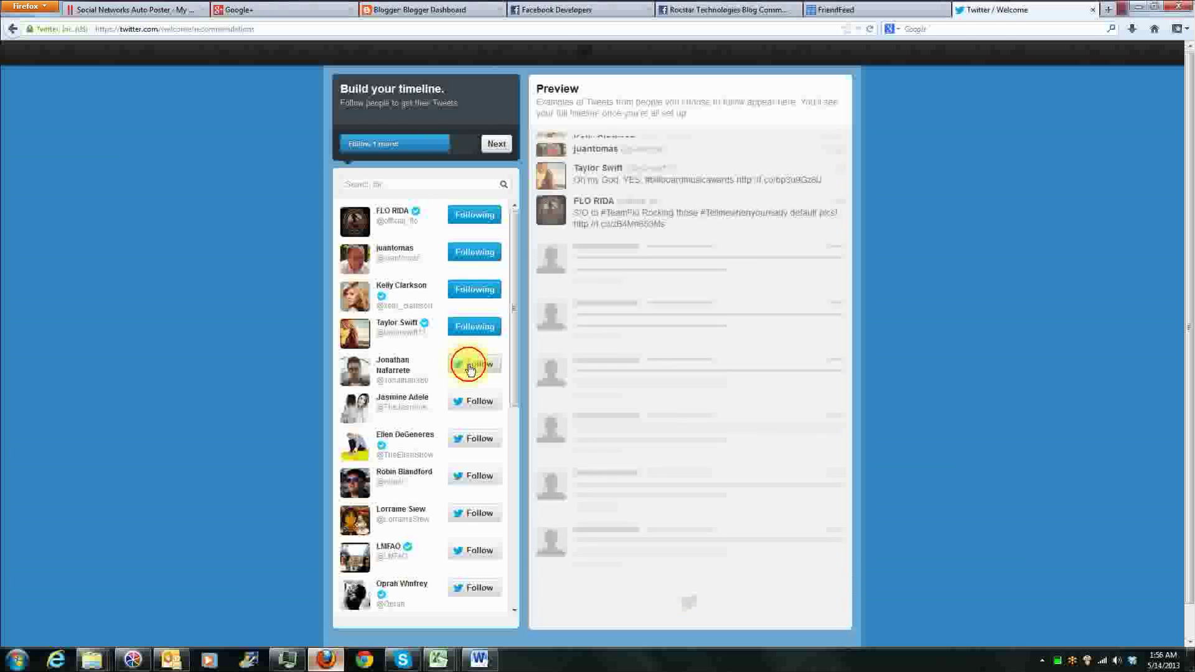
left_click(470, 368)
left_click(495, 146)
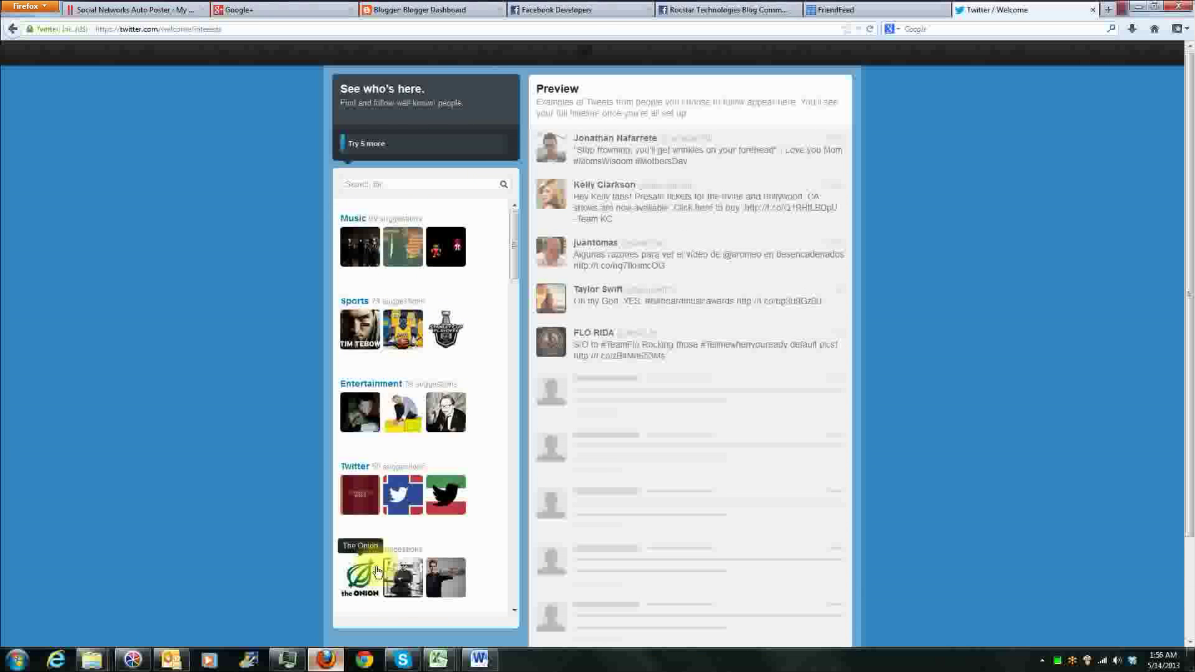
Step: Follow five accounts from the Sports suggestions and continue to find-people
left_click(406, 252)
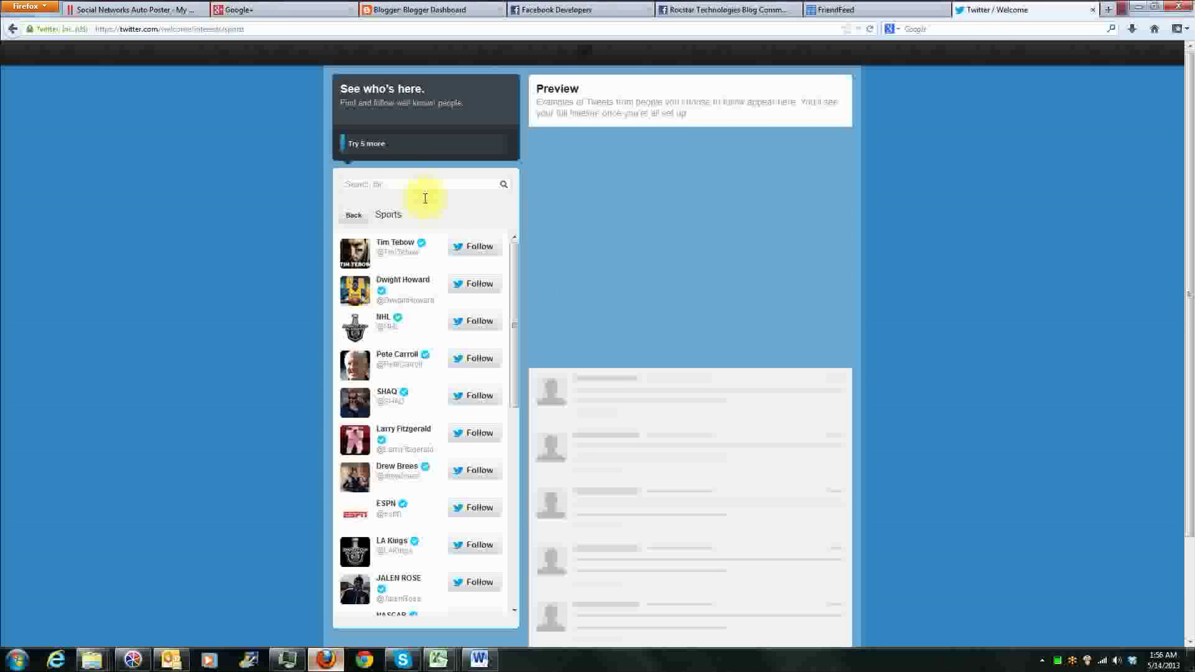
left_click(473, 246)
left_click(473, 283)
left_click(476, 328)
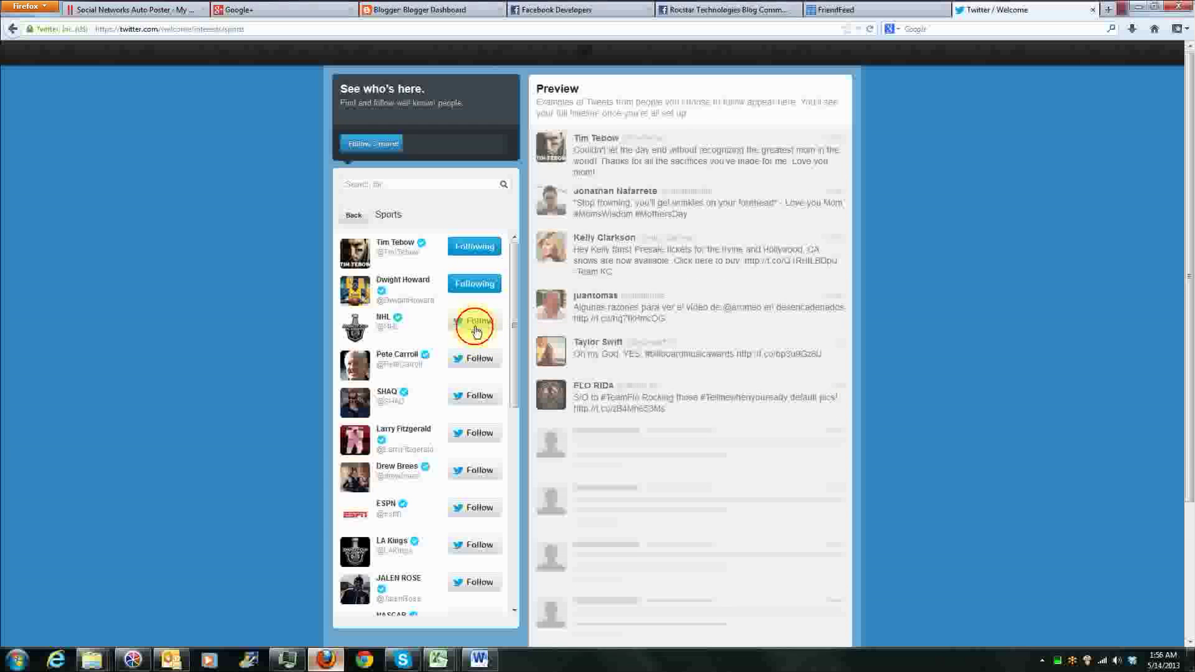
left_click(475, 360)
left_click(475, 397)
left_click(494, 145)
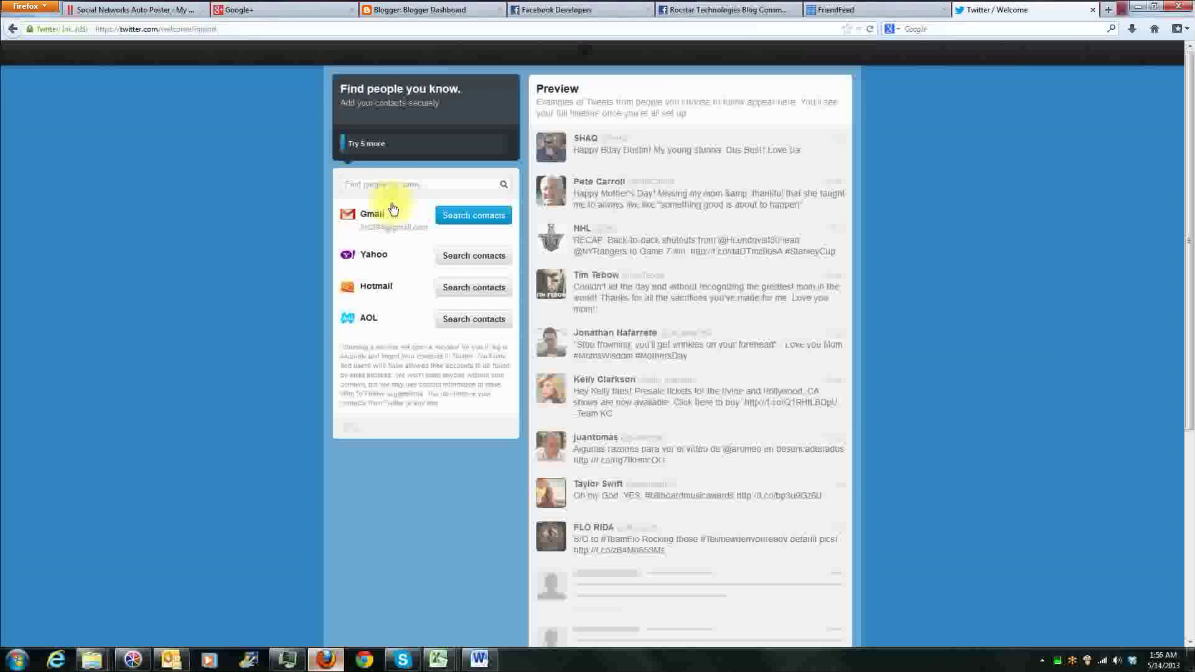
Step: Skip the contact-import and Bio profile steps to reach the home timeline
left_click(356, 431)
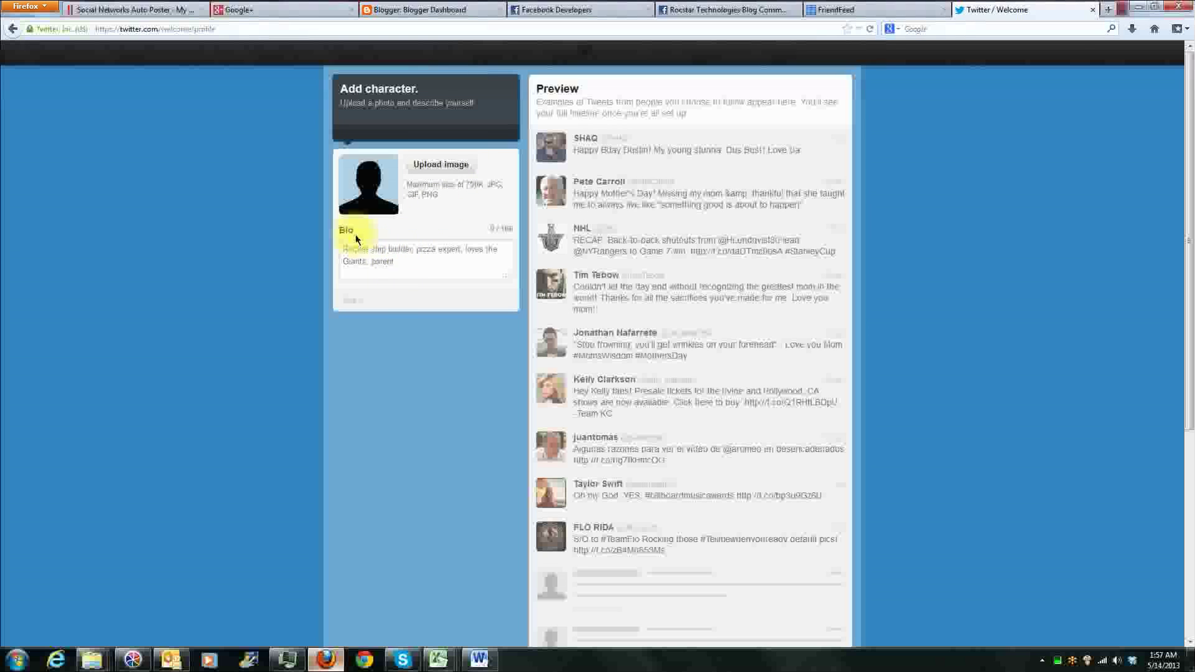
left_click(357, 305)
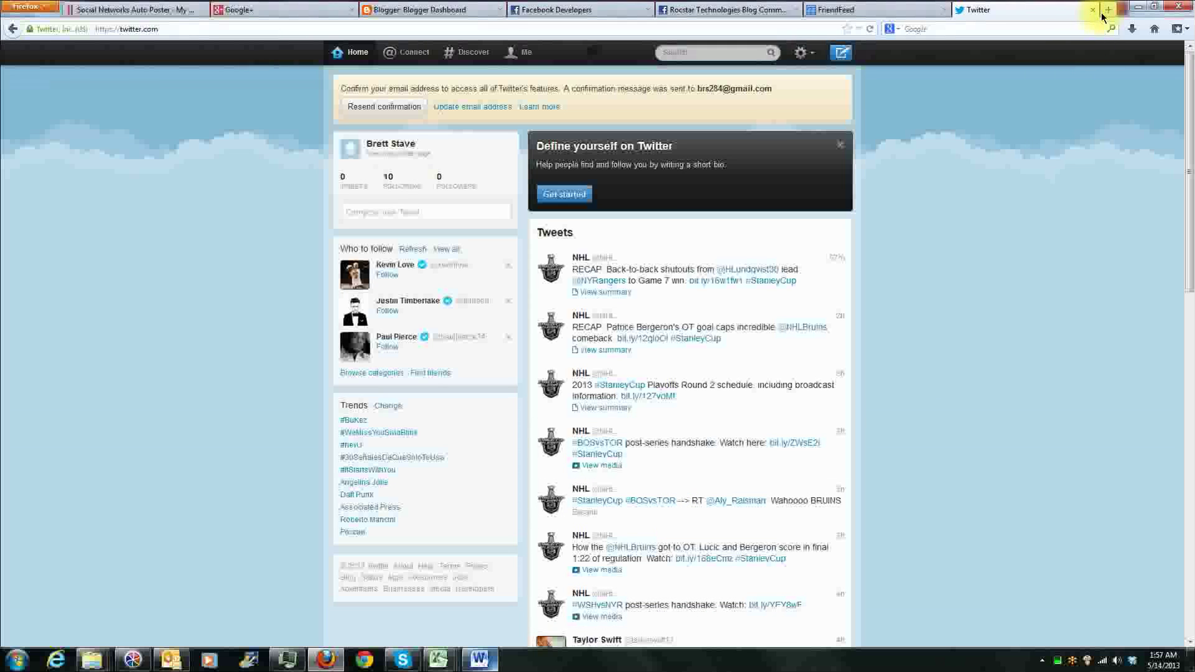
Step: Bring up Outlook and open the Gmail account's inbox to find Twitter's confirmation e-mail
left_click(172, 661)
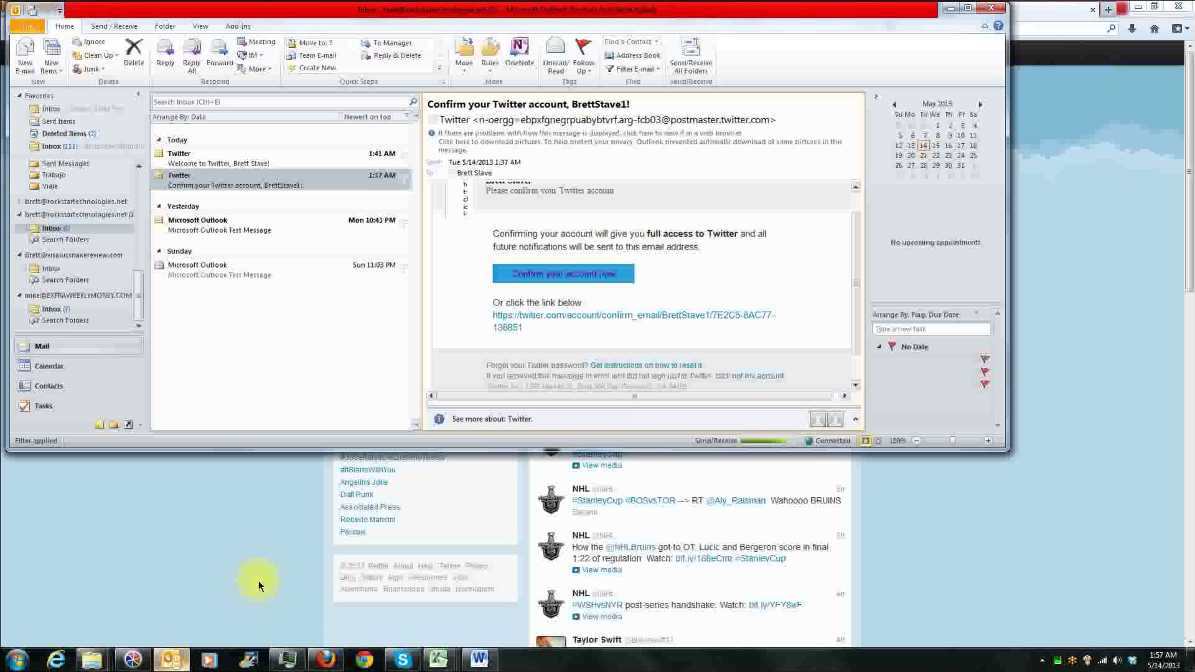
left_click_drag(136, 295, 137, 227)
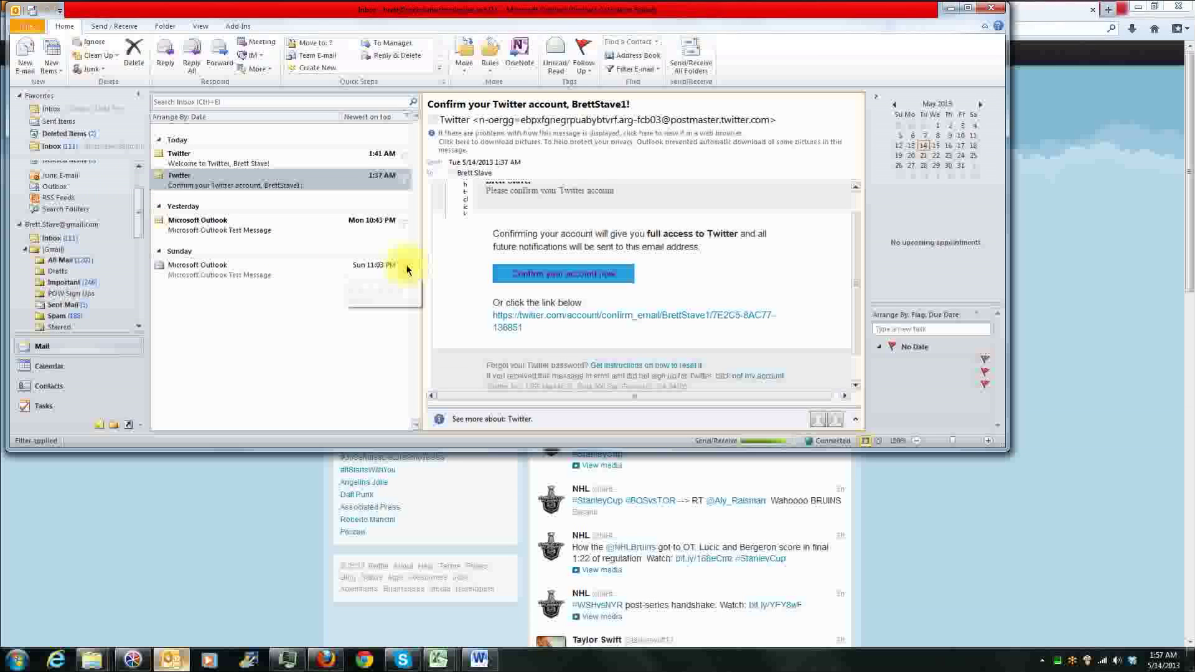
left_click(80, 238)
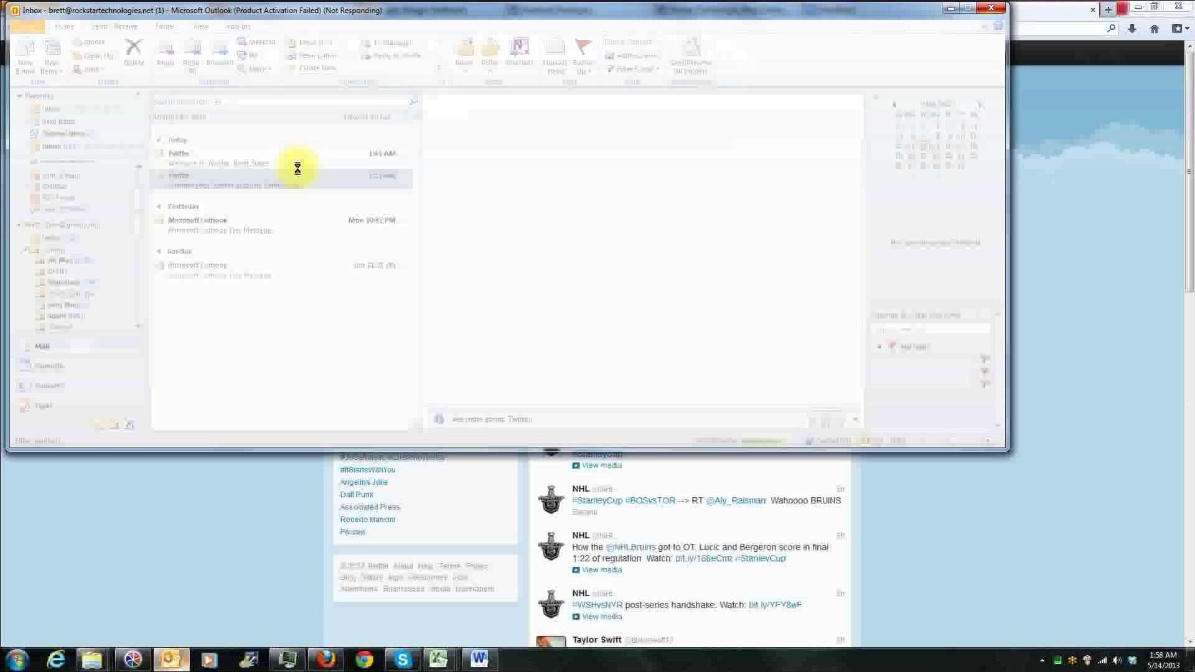
Step: Minimize Outlook, open Google in a new Firefox tab, and sign out of the current account
left_click(949, 8)
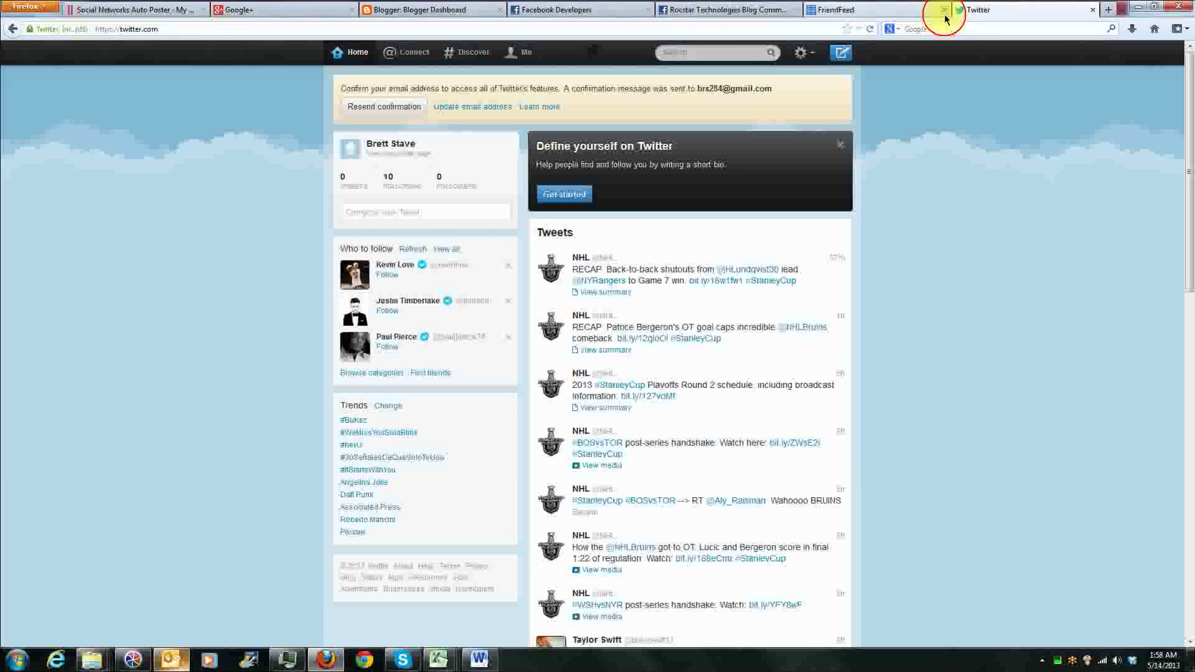
left_click(1109, 10)
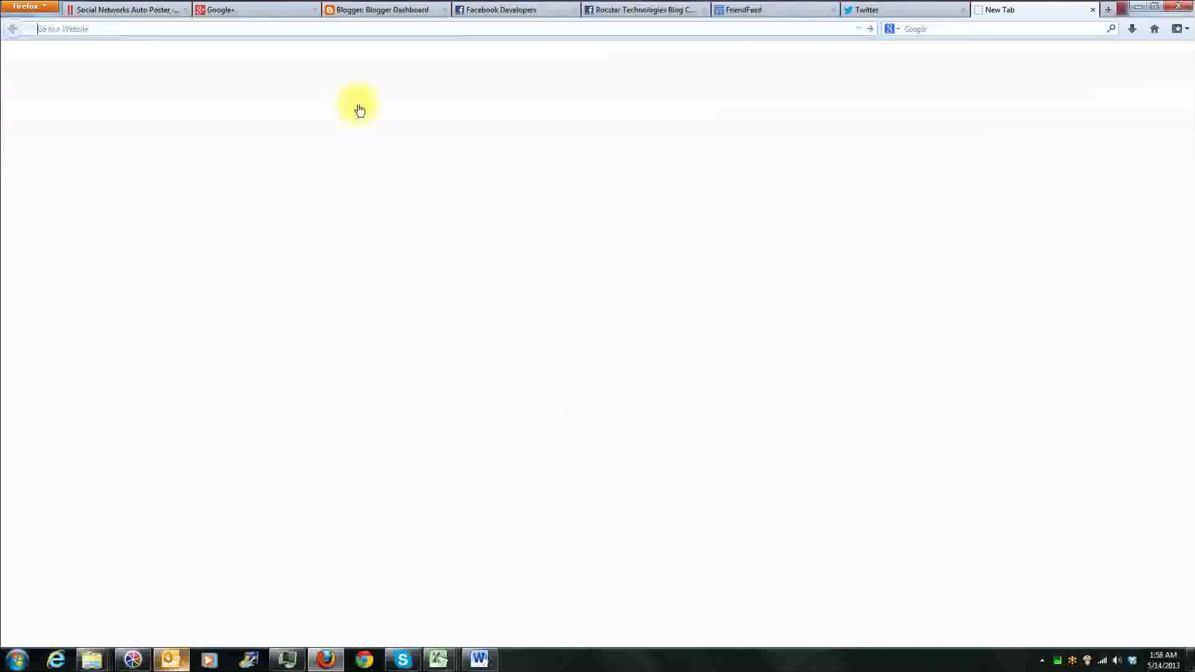
left_click(279, 166)
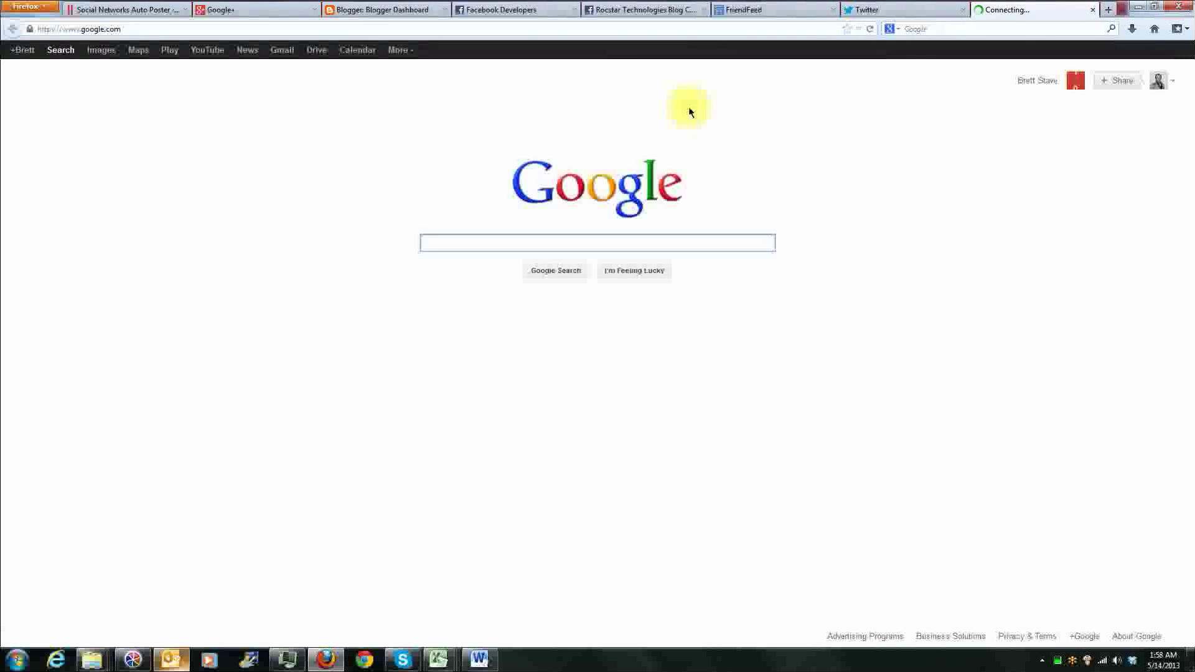
left_click(1171, 83)
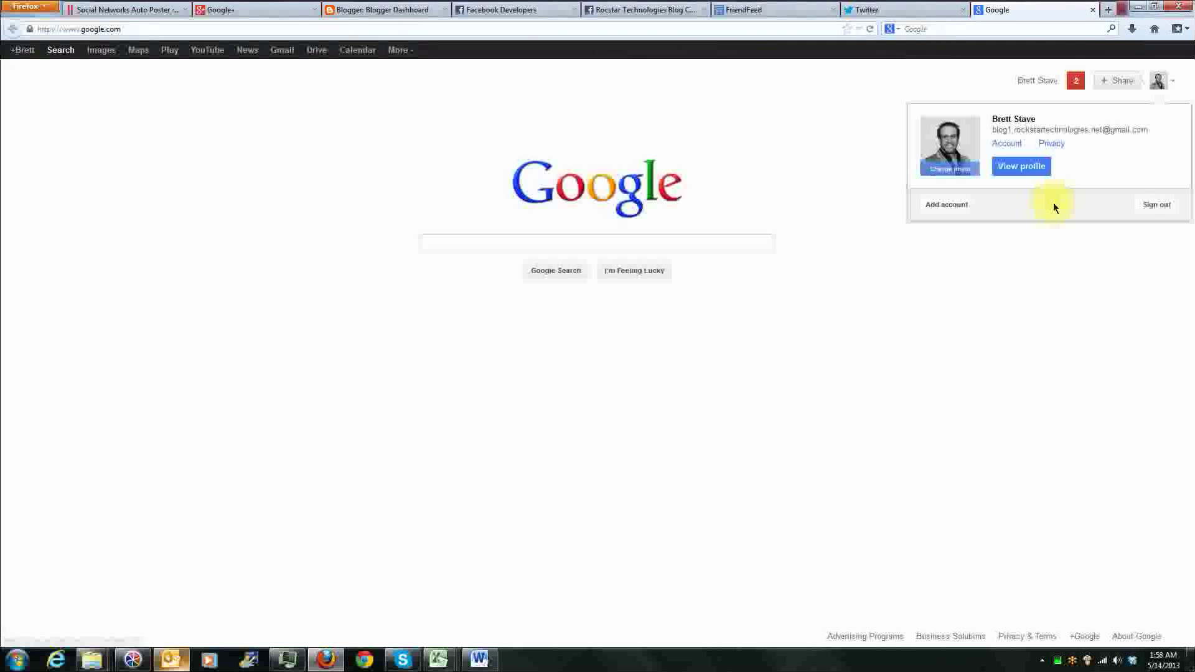
left_click(1149, 206)
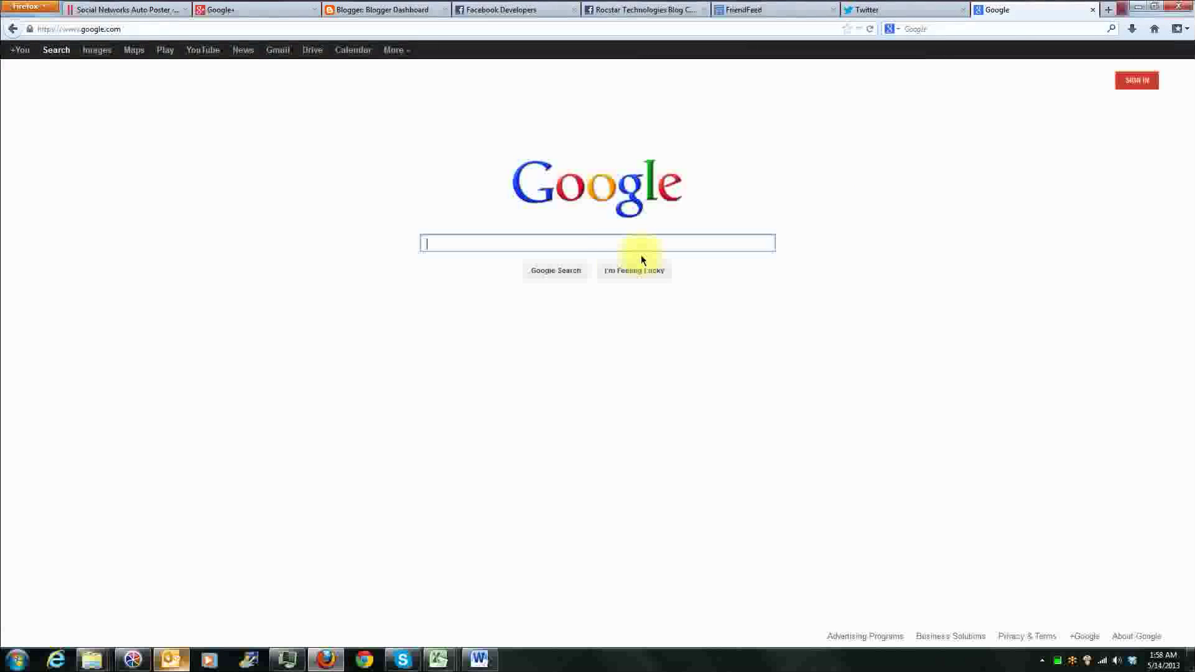
Step: Sign in with the other saved Google account and open its Gmail inbox
left_click(1144, 81)
left_click(739, 163)
left_click(755, 192)
left_click(738, 241)
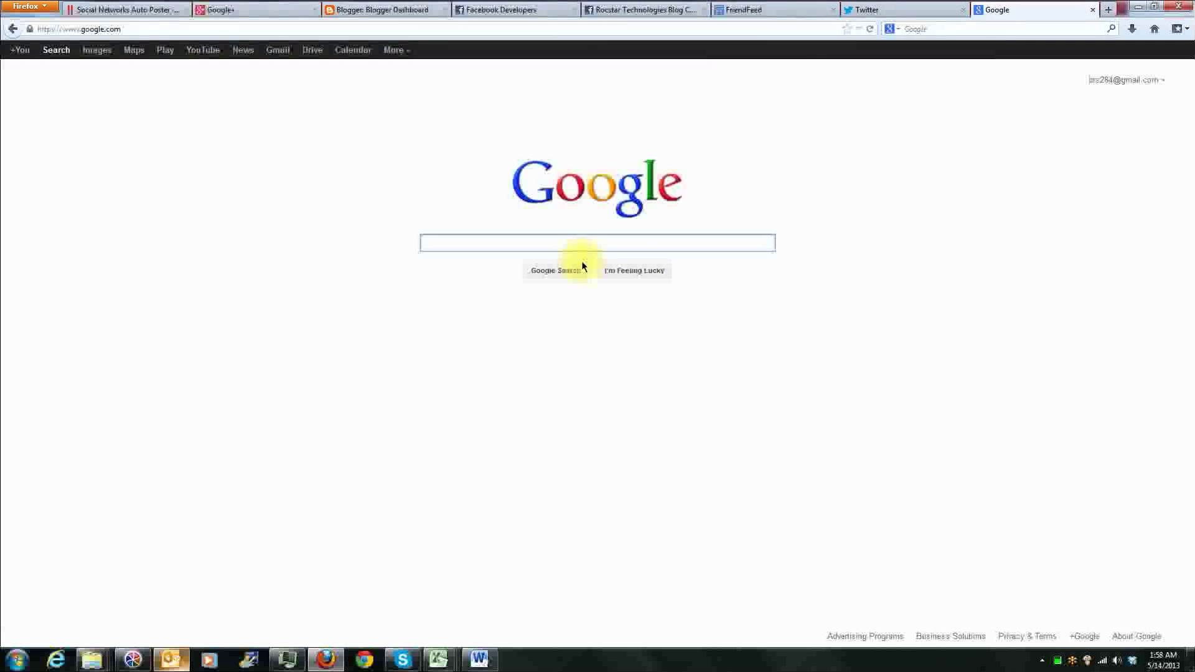
left_click(272, 54)
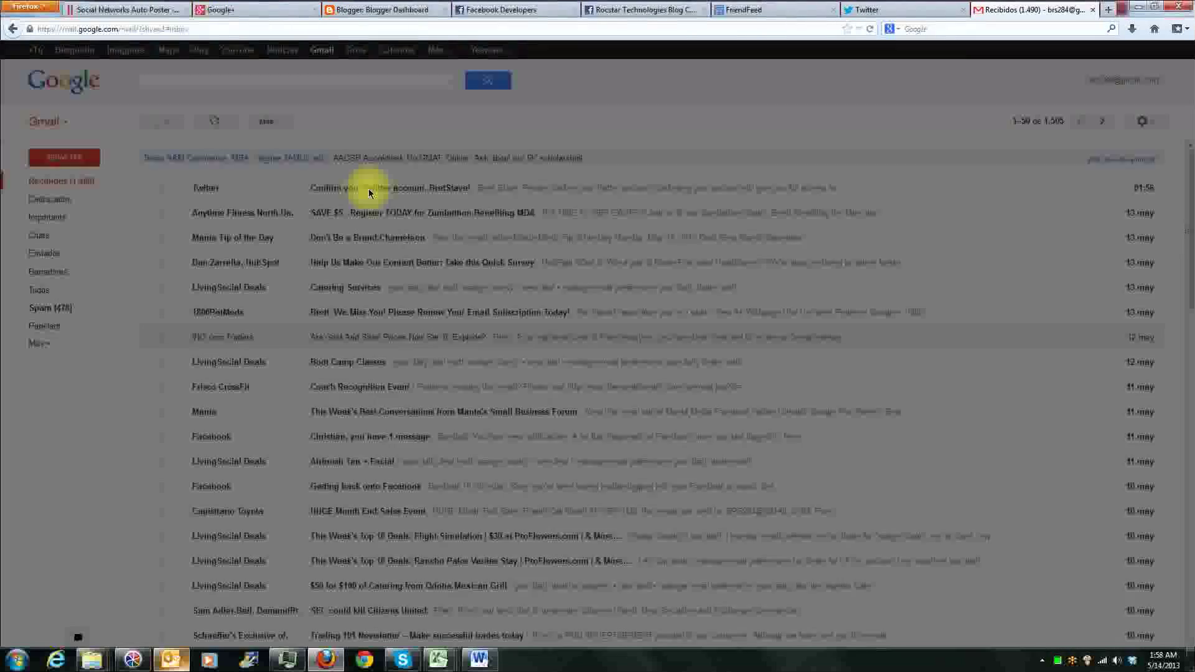
Step: Dismiss the Yesware prompt and confirm the account from the 'Confirm your Twitter account' e-mail
left_click(673, 424)
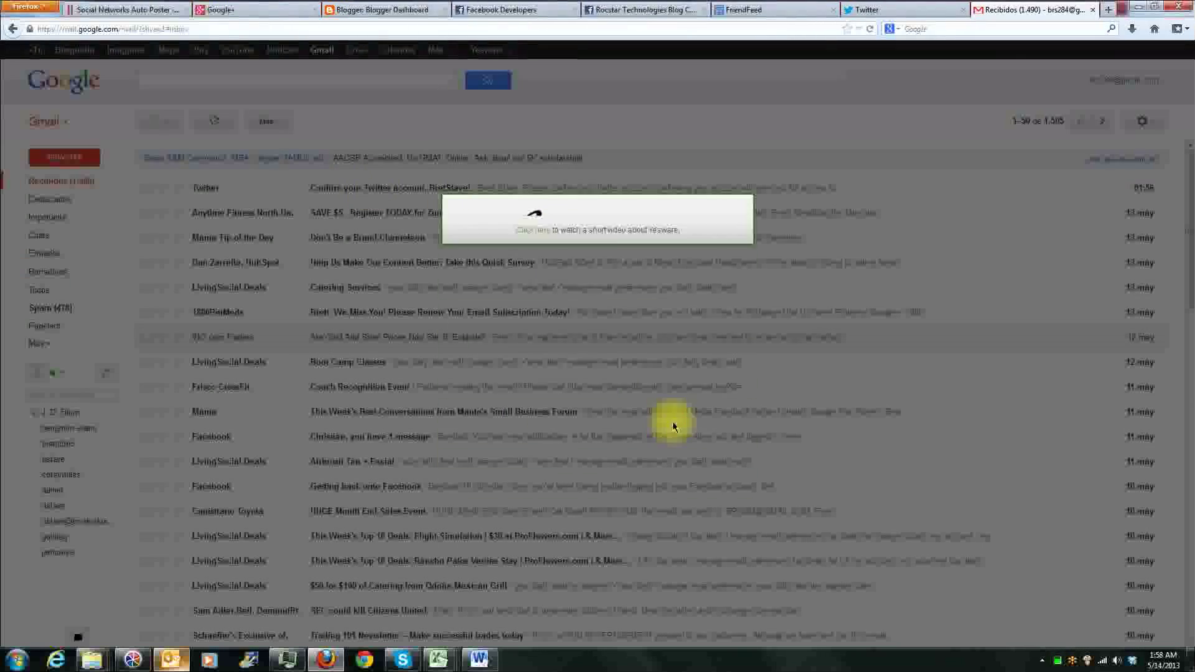
left_click(386, 187)
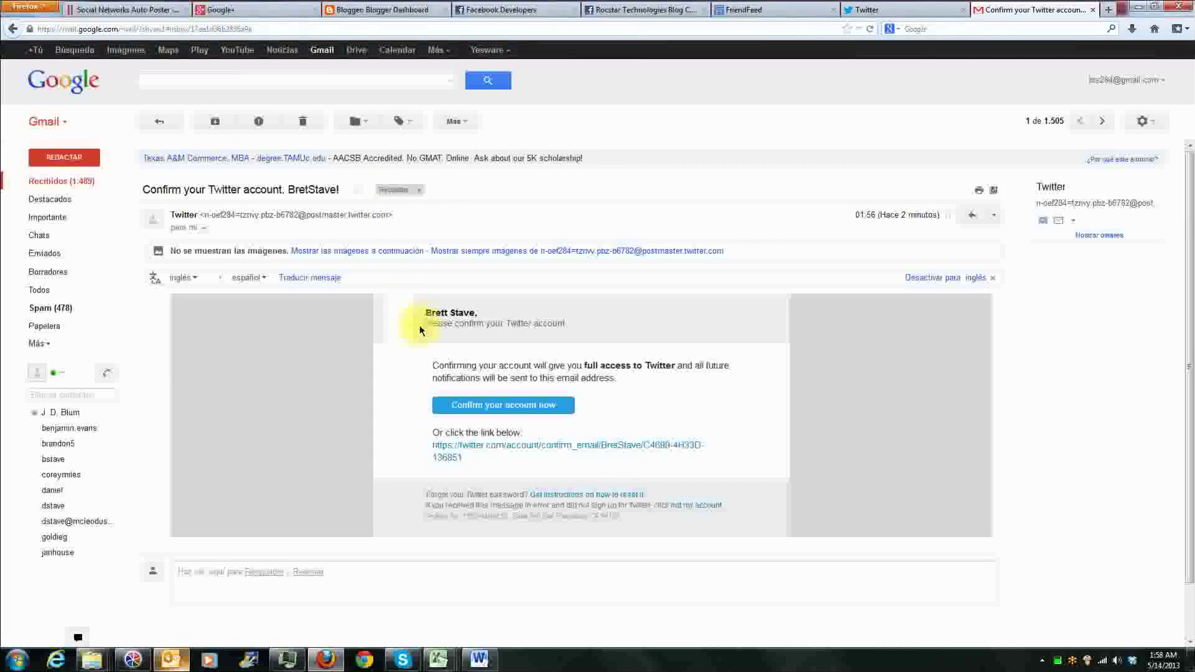
left_click(499, 406)
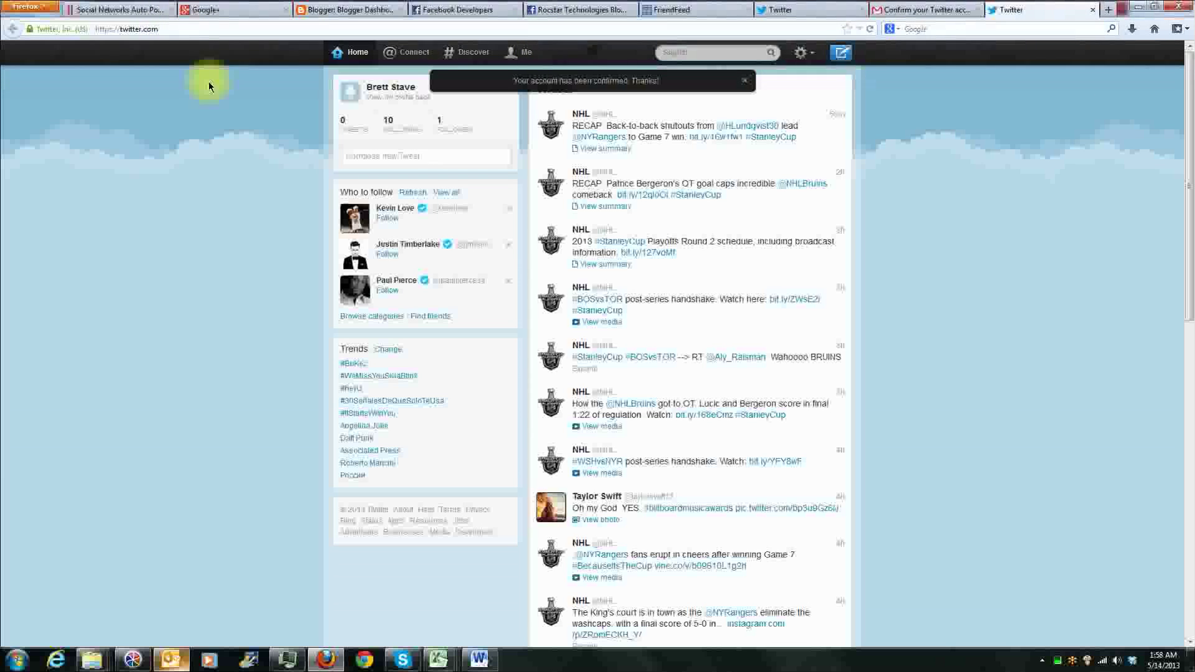
left_click(122, 29)
left_click(158, 31)
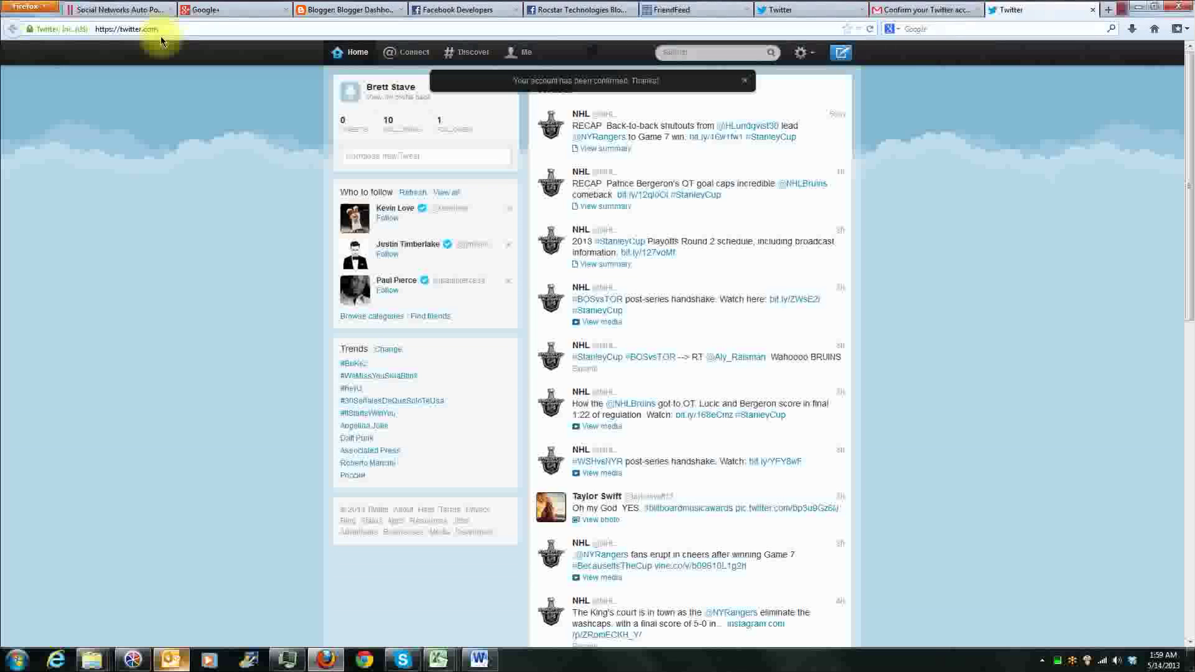
Step: Load the Twitter developer site at dev.twitter.com
type("dev.")
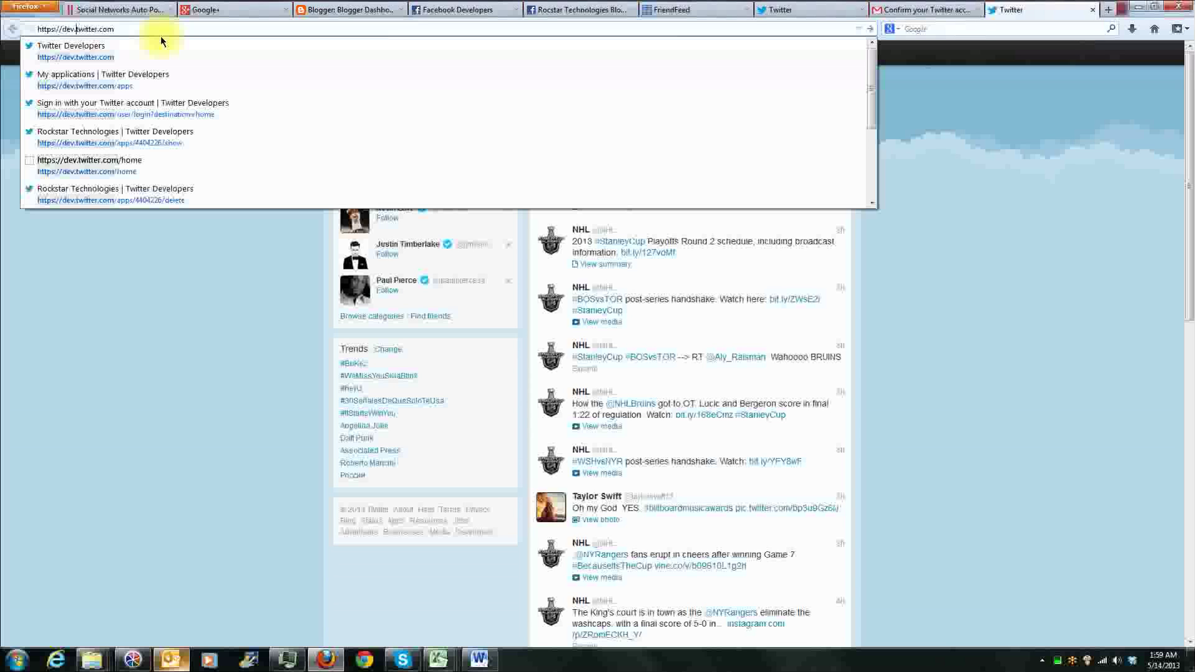
left_click(160, 29)
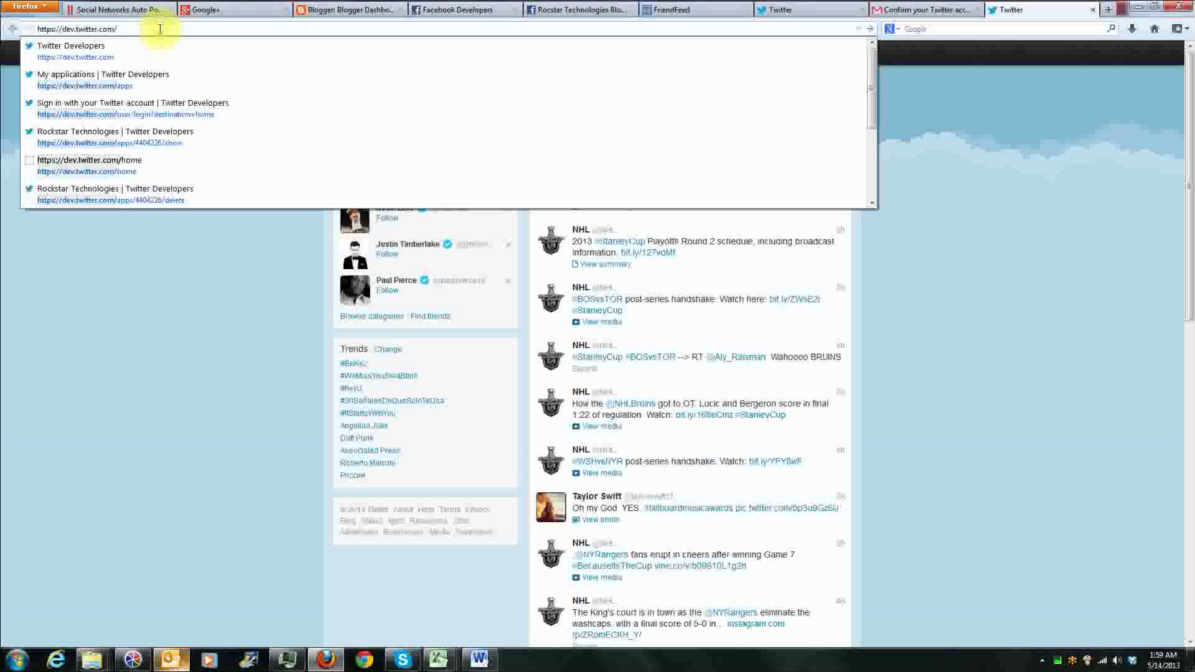
key("BackSpace")
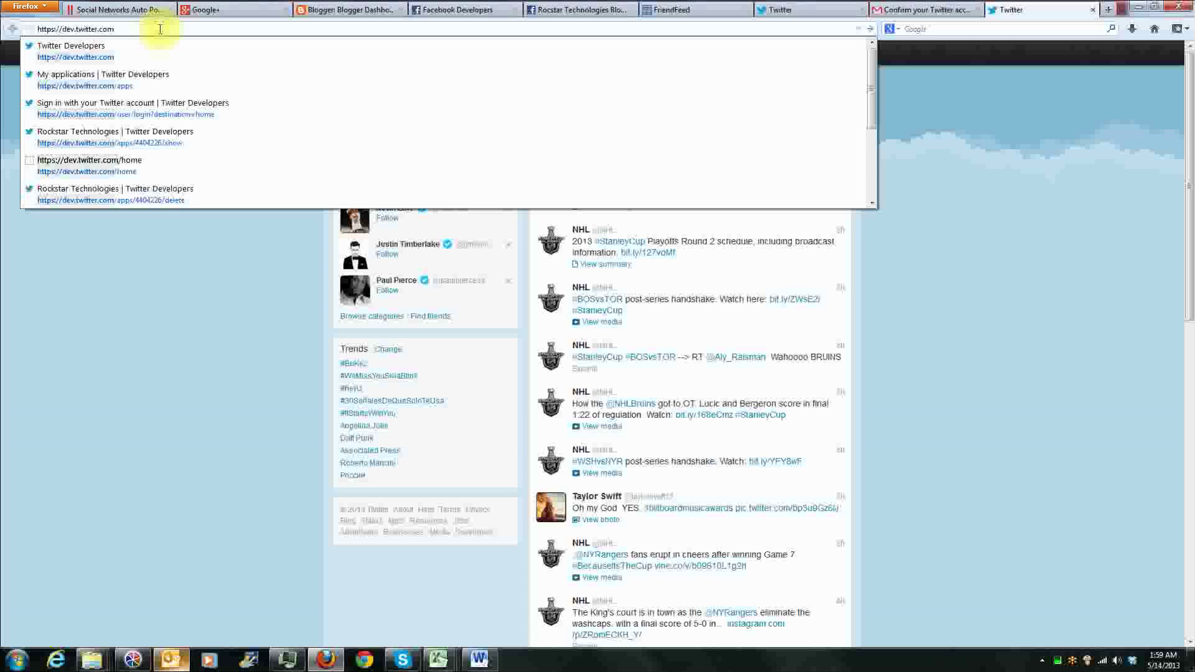
key("Return")
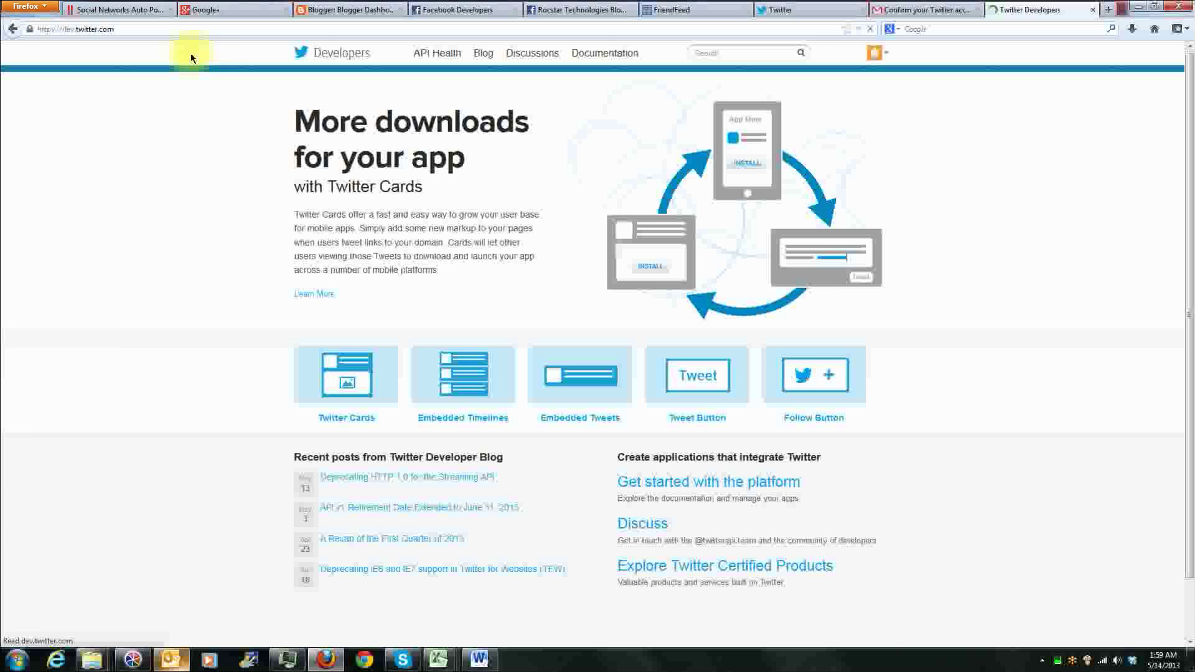
Step: Go to dev.twitter.com/apps to list your applications
left_click(884, 54)
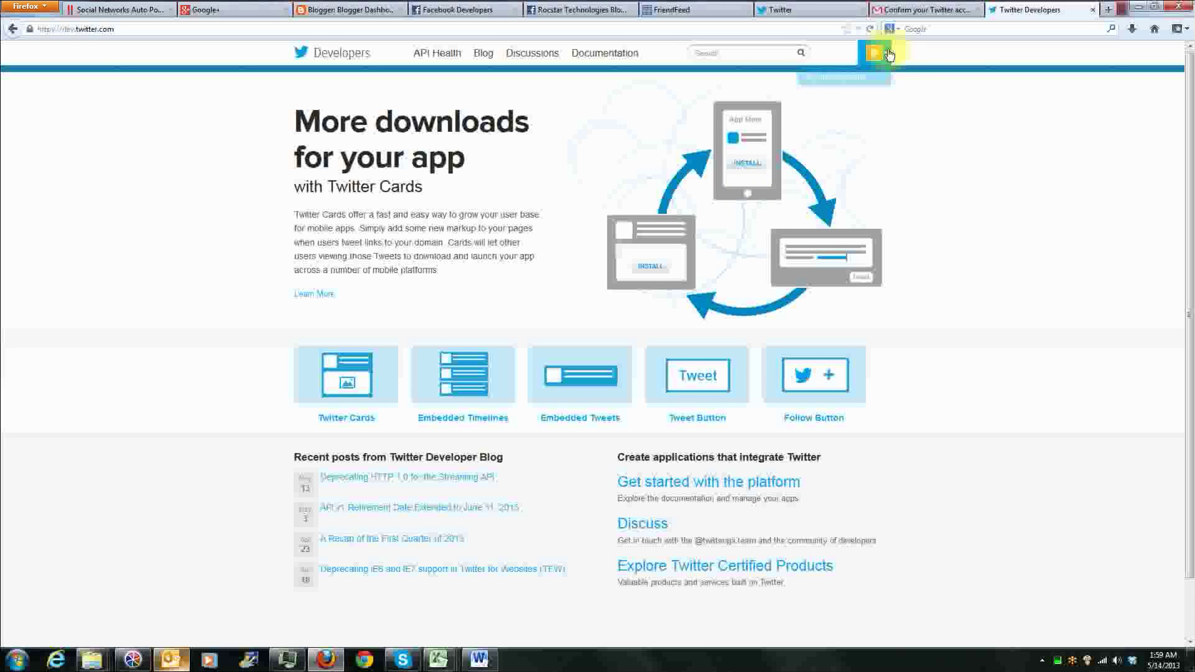
mouse_move(888, 54)
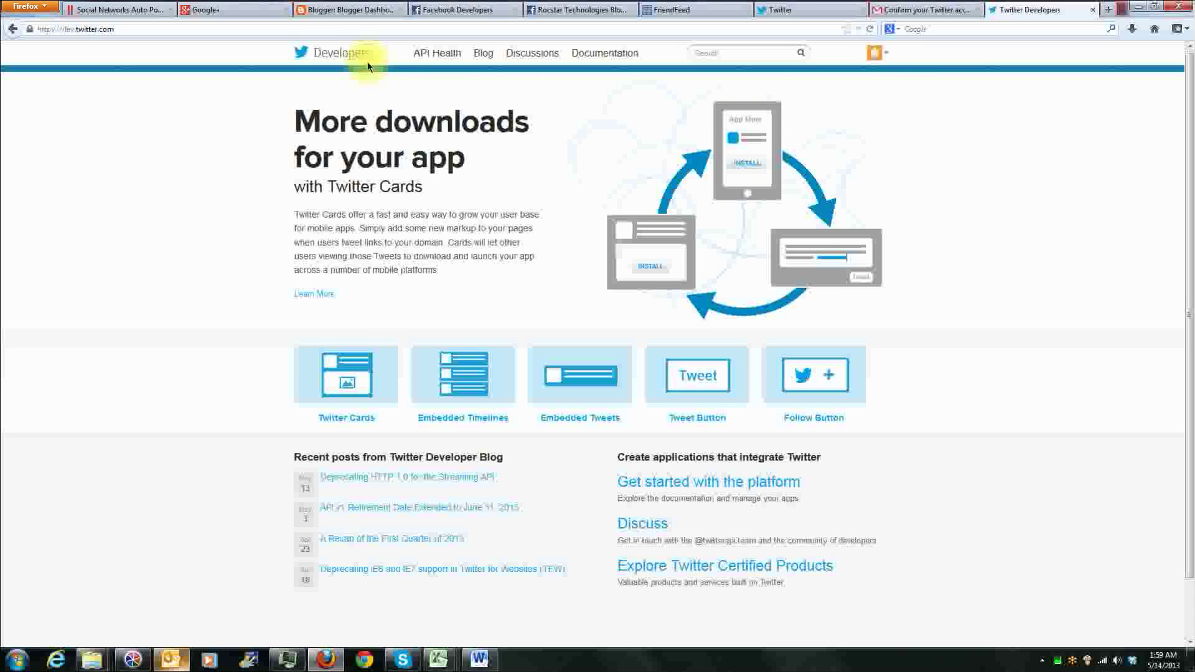
left_click(256, 30)
left_click(255, 31)
type("/")
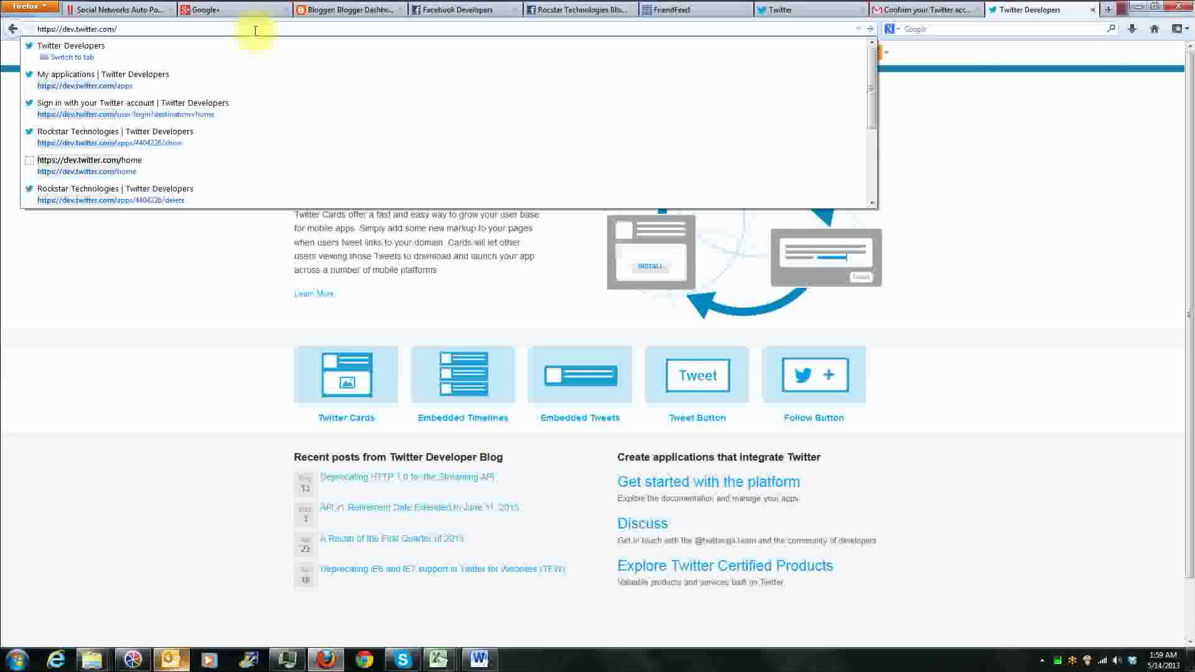
type("apps")
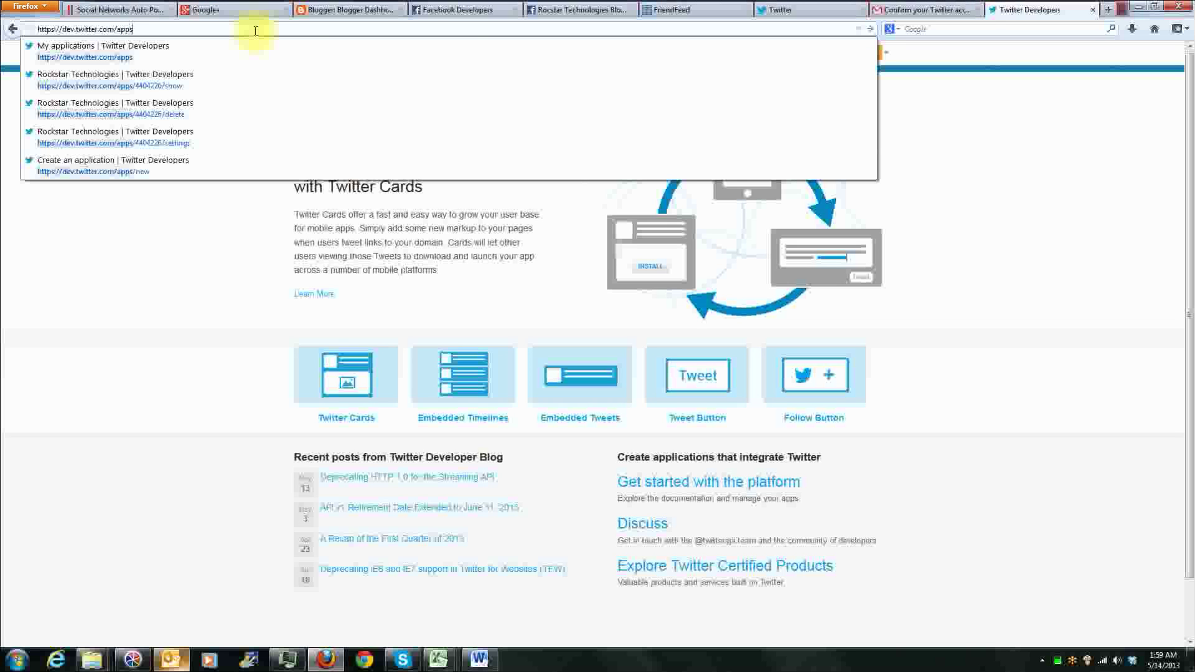
key("Return")
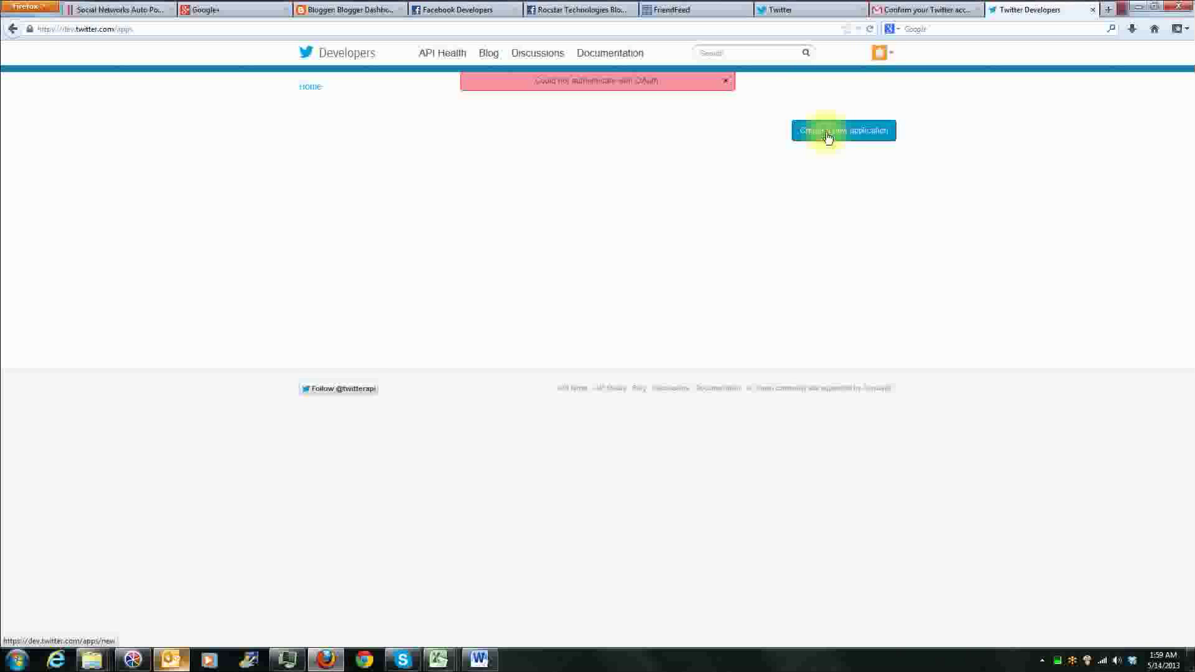
Step: Start a new application named Rockstar Technologies, described as 'preservation of wealth blogging app'
left_click(827, 134)
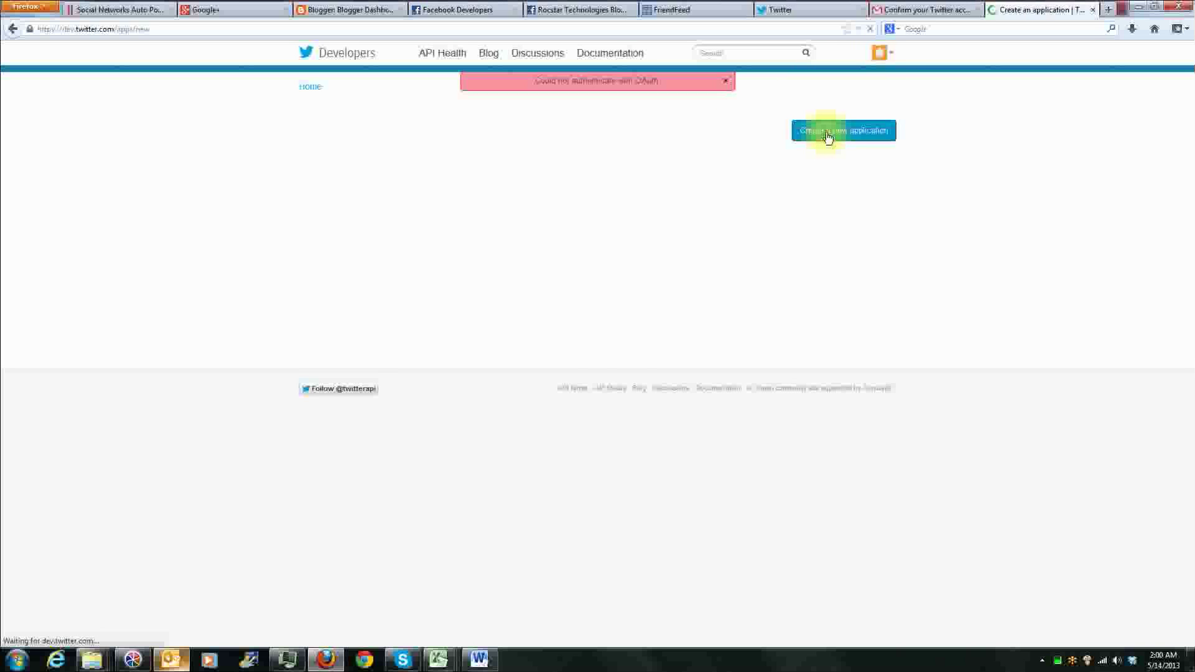
scroll(565, 152, "down", 4)
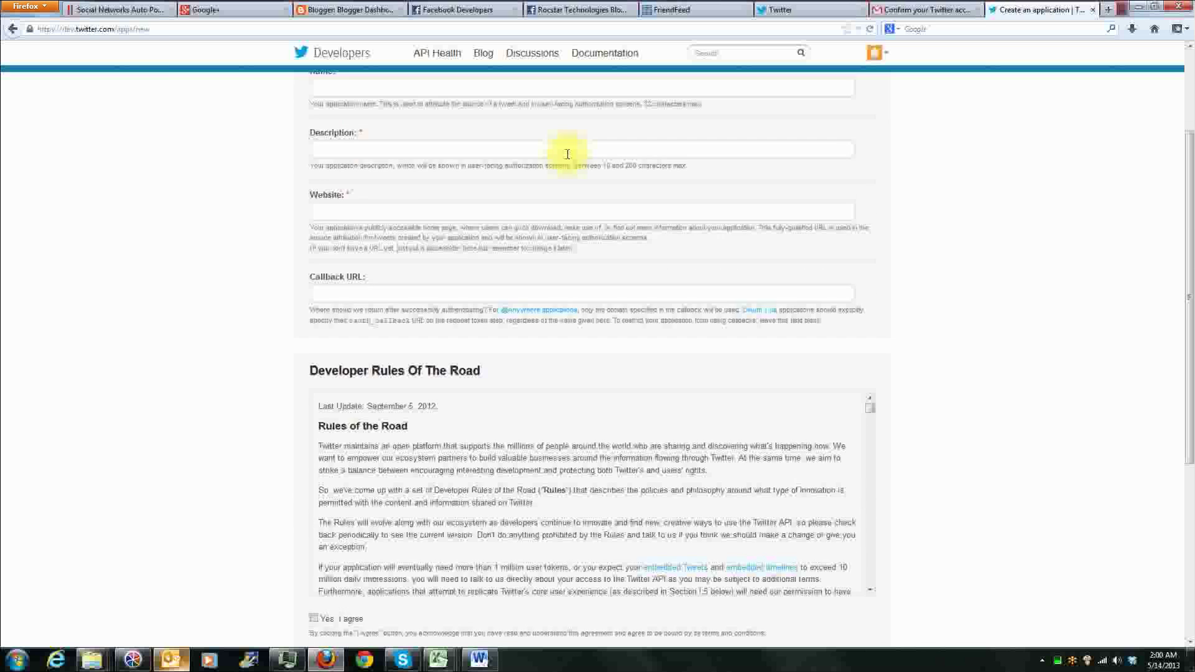
scroll(436, 155, "up", 2)
left_click(409, 152)
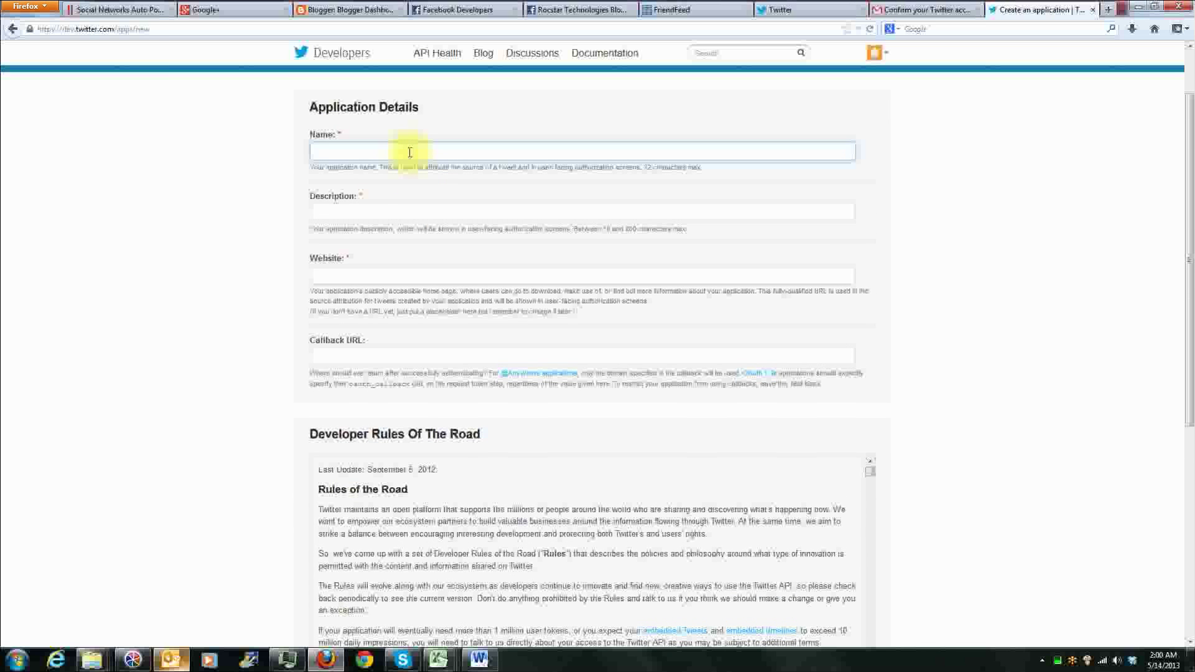
type("Rockstar")
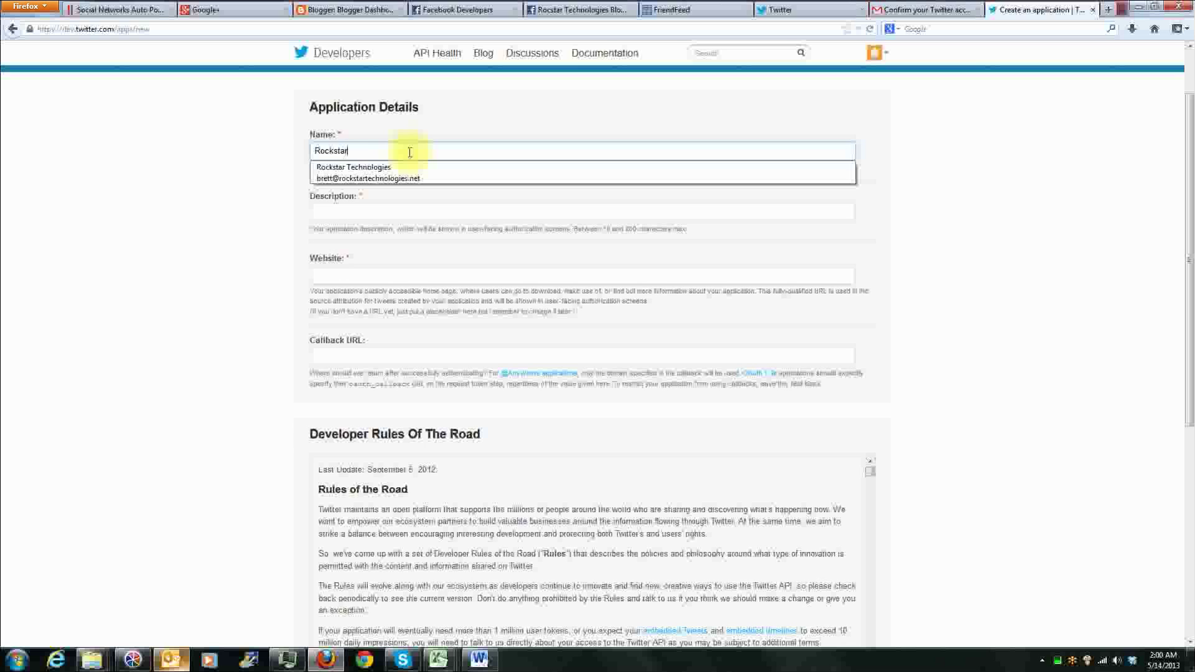
type(" Technologies")
left_click(394, 213)
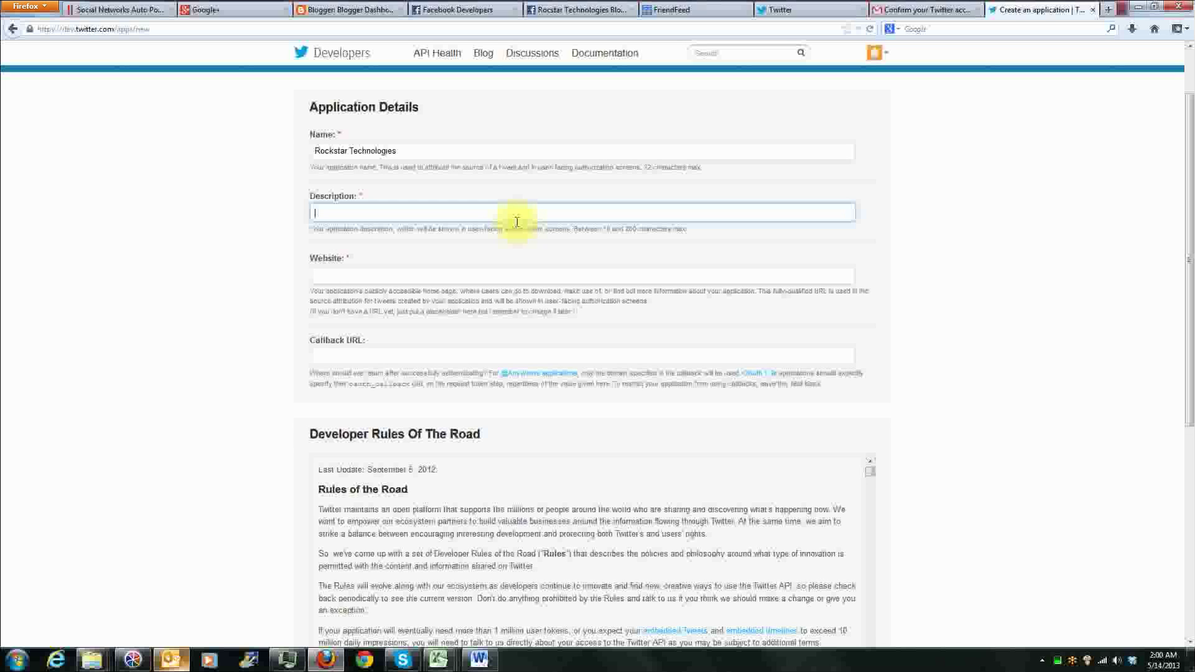
type("preservation of wealth ")
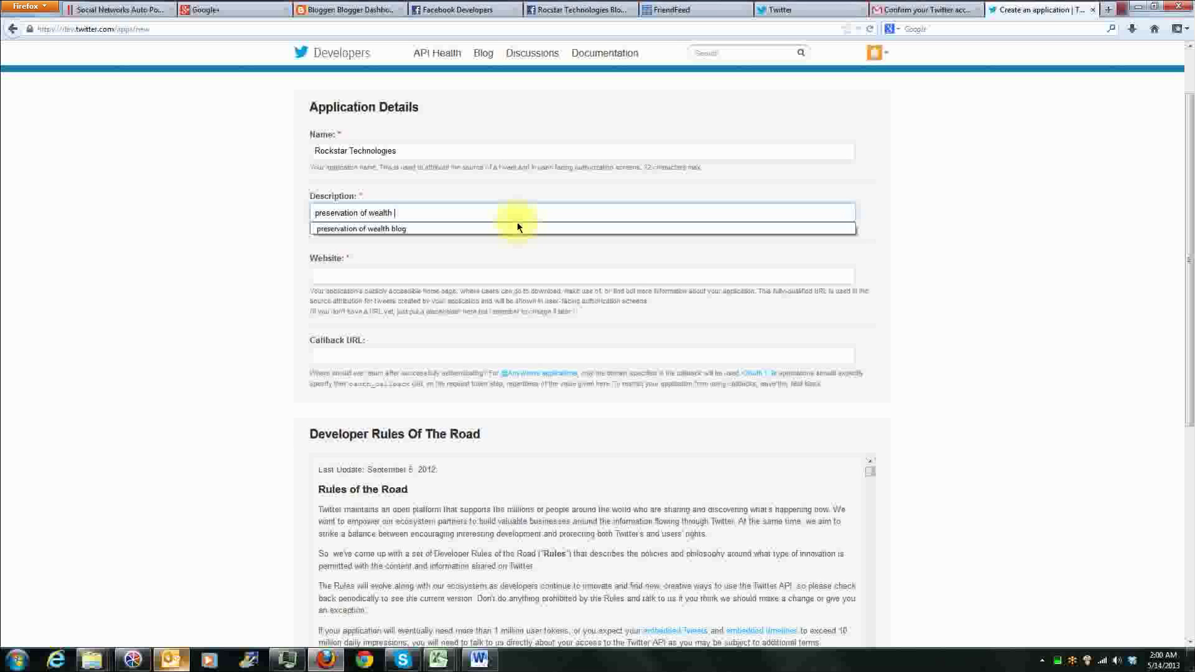
type("blogging app")
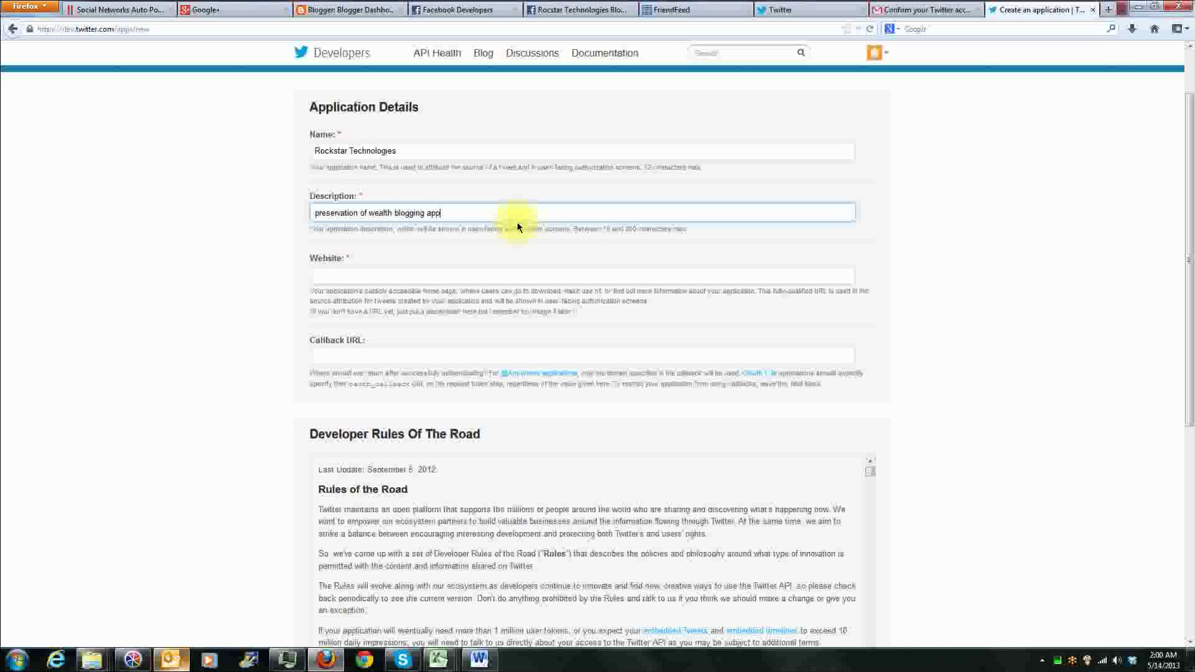
left_click(420, 274)
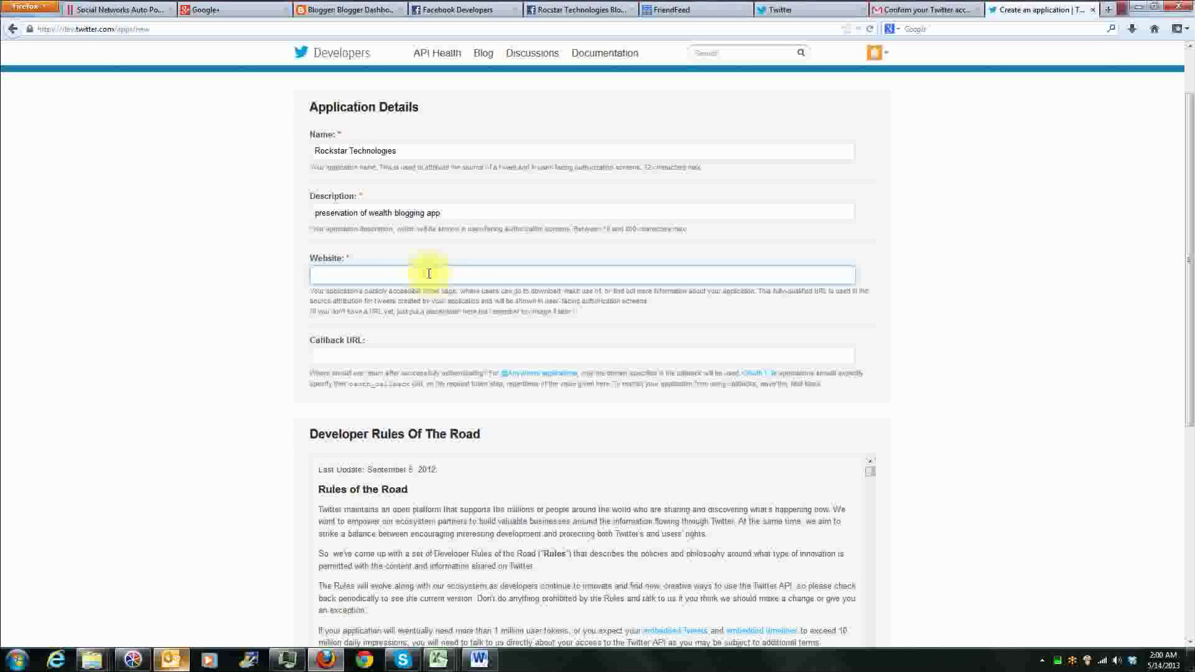
type("http:/")
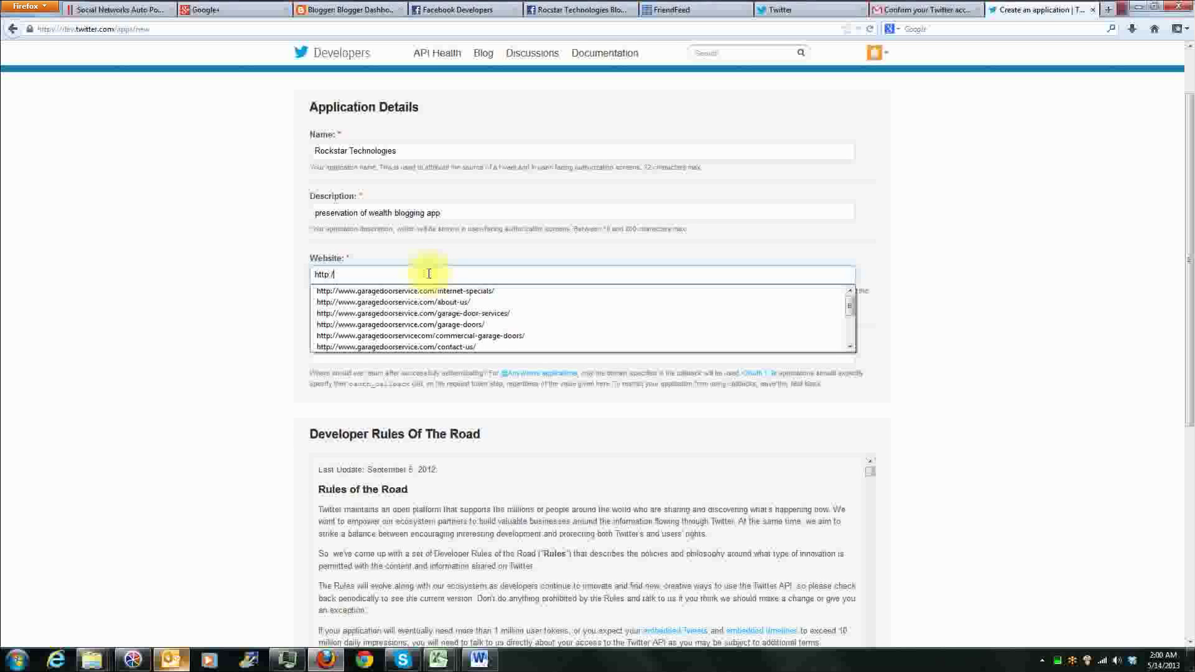
type("/blog1.")
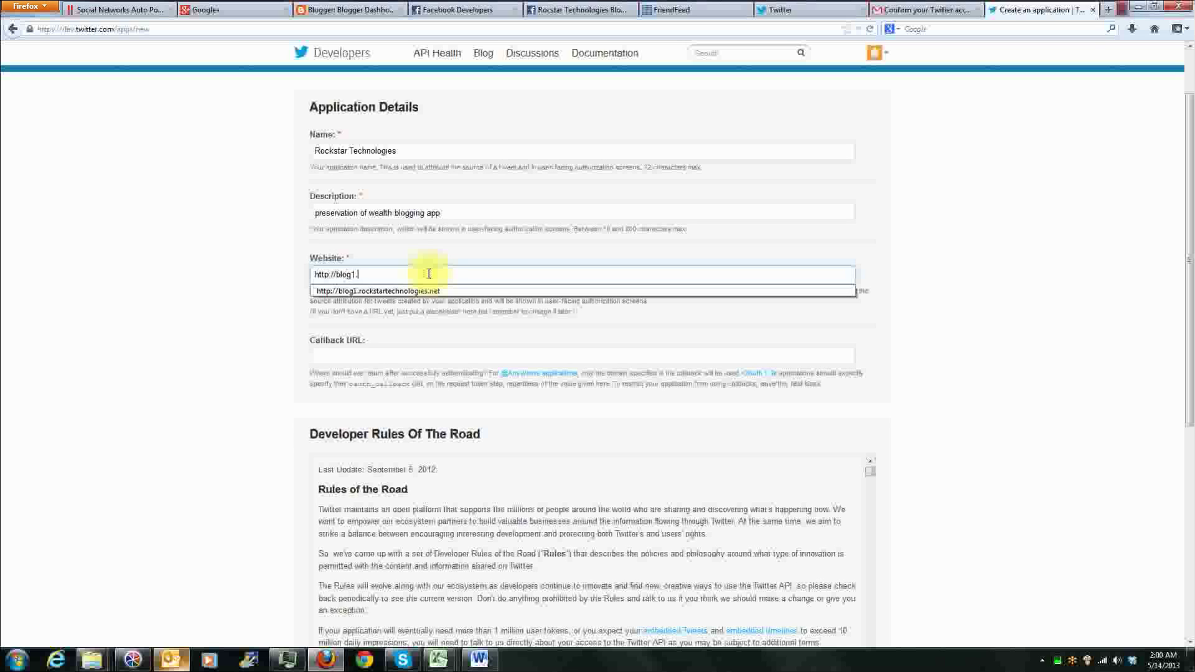
type("n")
key("BackSpace")
type("rockstartechnologies.net")
left_click(458, 285)
left_click(458, 286)
Step: Scroll down the application form and accept the Developer Rules of the Road
left_click(421, 352)
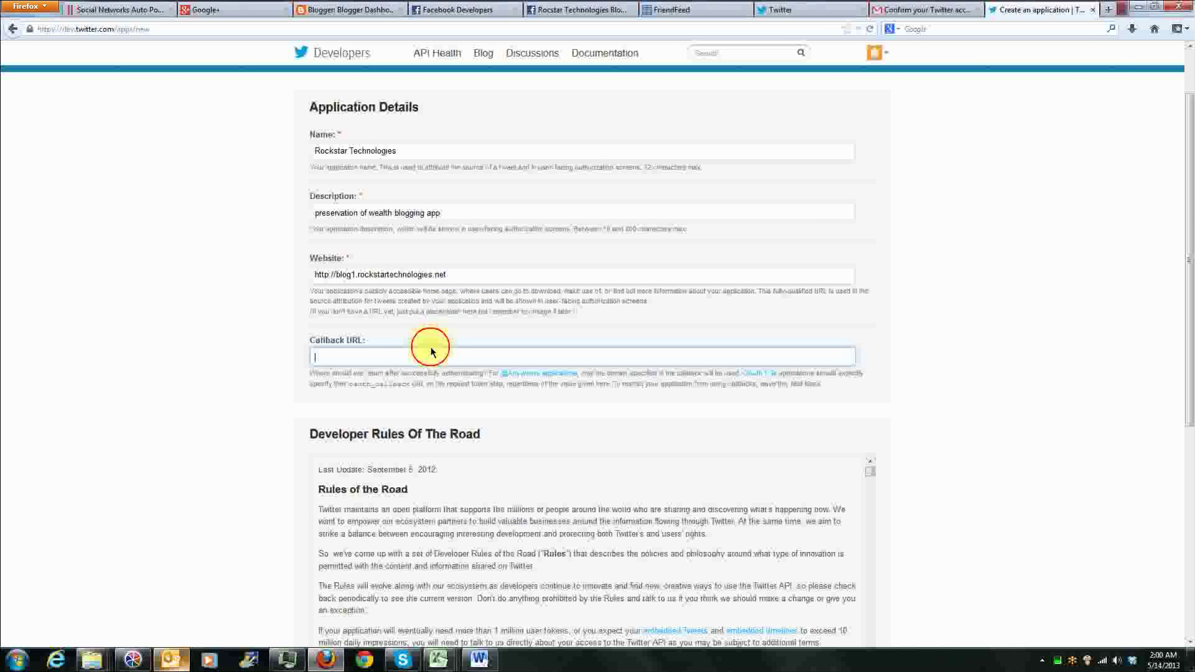
scroll(440, 350, "down", 1)
scroll(440, 350, "down", 5)
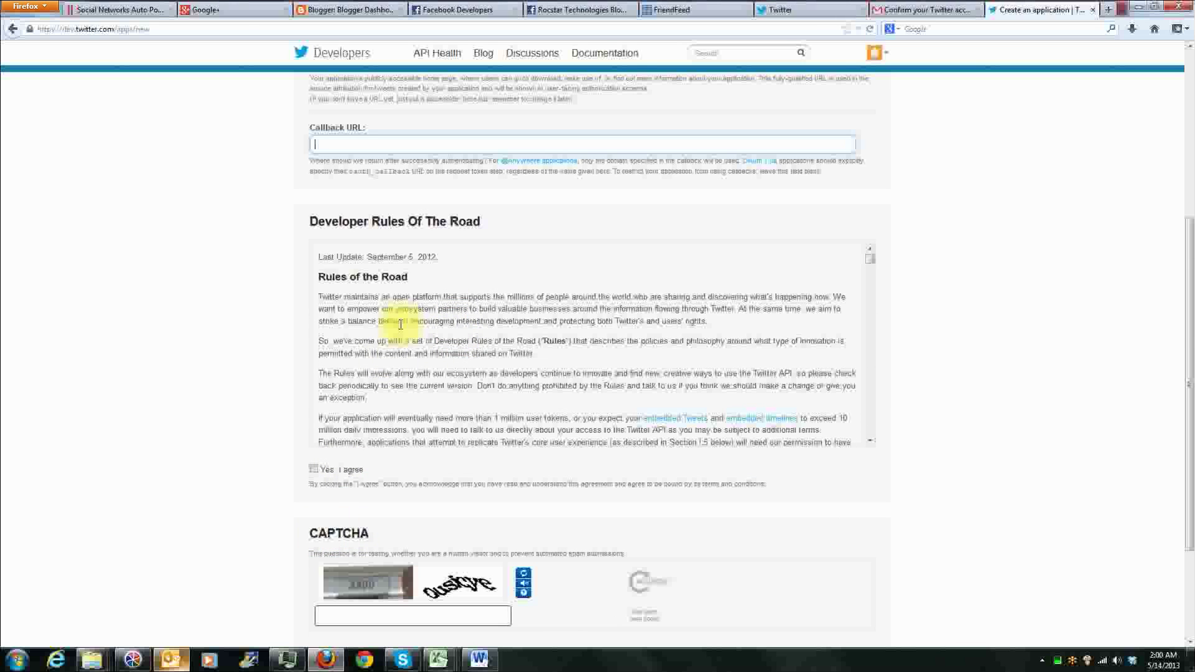
scroll(400, 324, "down", 2)
scroll(400, 324, "down", 3)
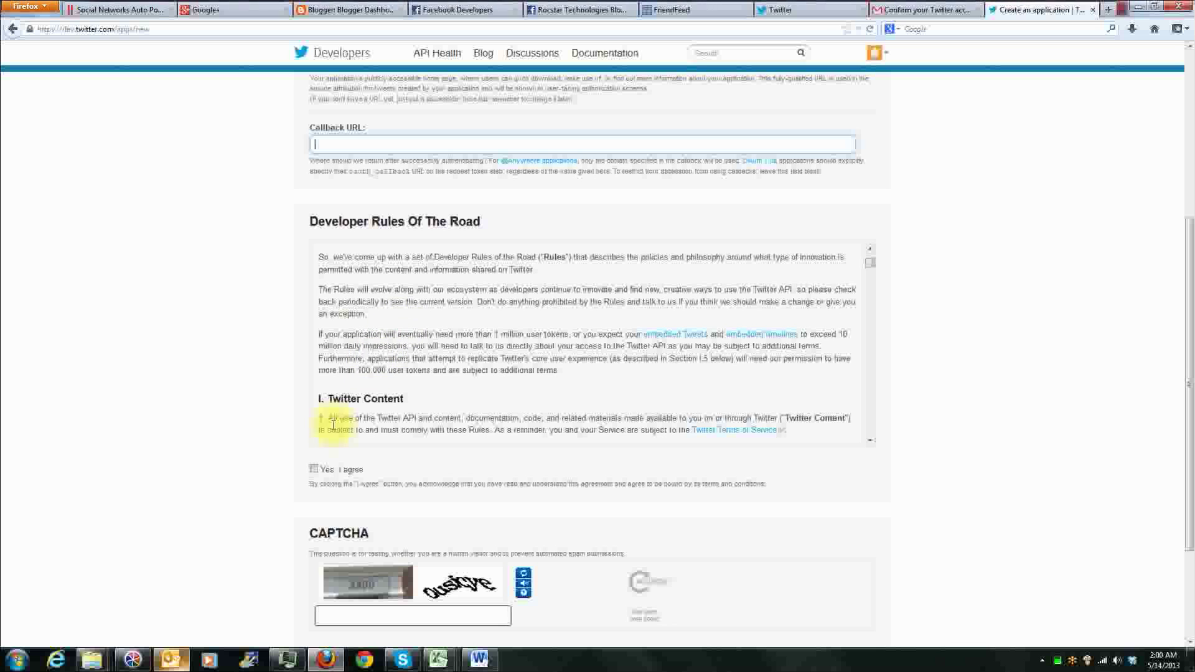
left_click(313, 470)
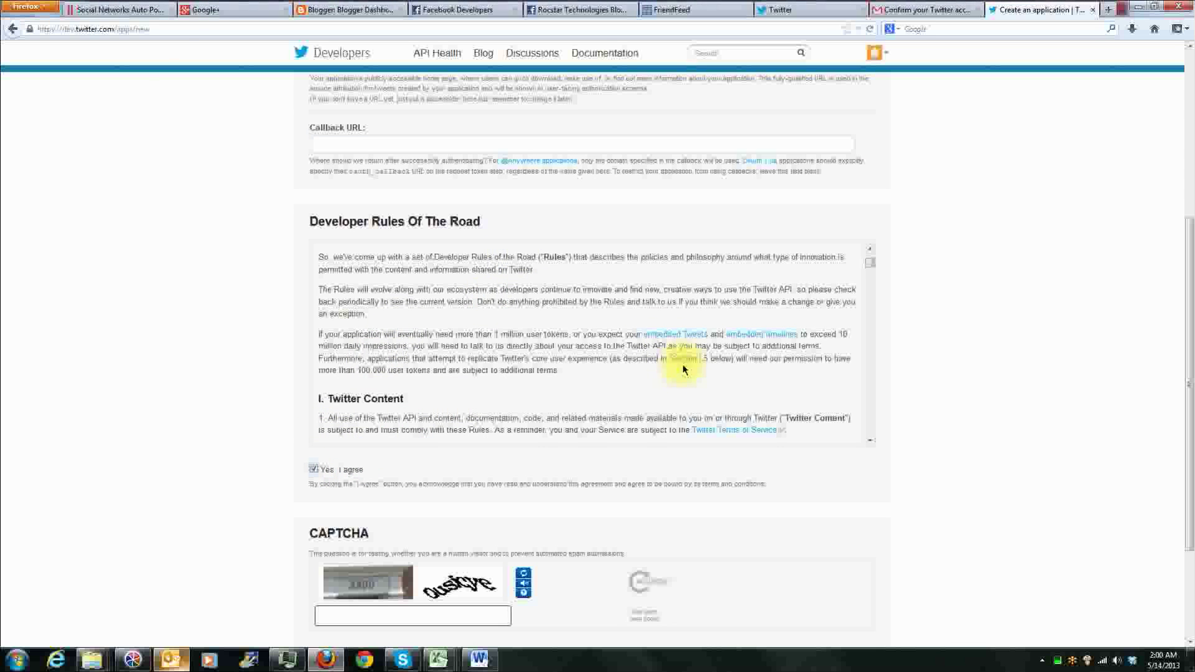
Step: Enter the CAPTCHA words and submit the Create your Twitter application form
scroll(683, 364, "down", 1)
scroll(778, 430, "down", 3)
scroll(944, 396, "down", 4)
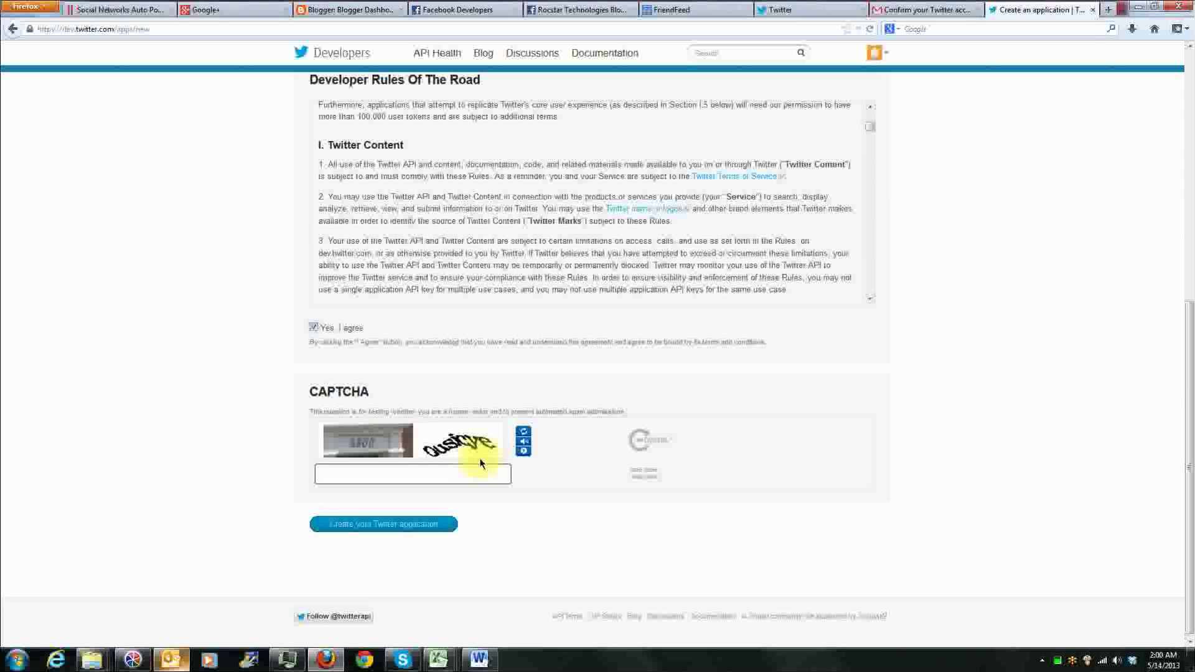
left_click(427, 471)
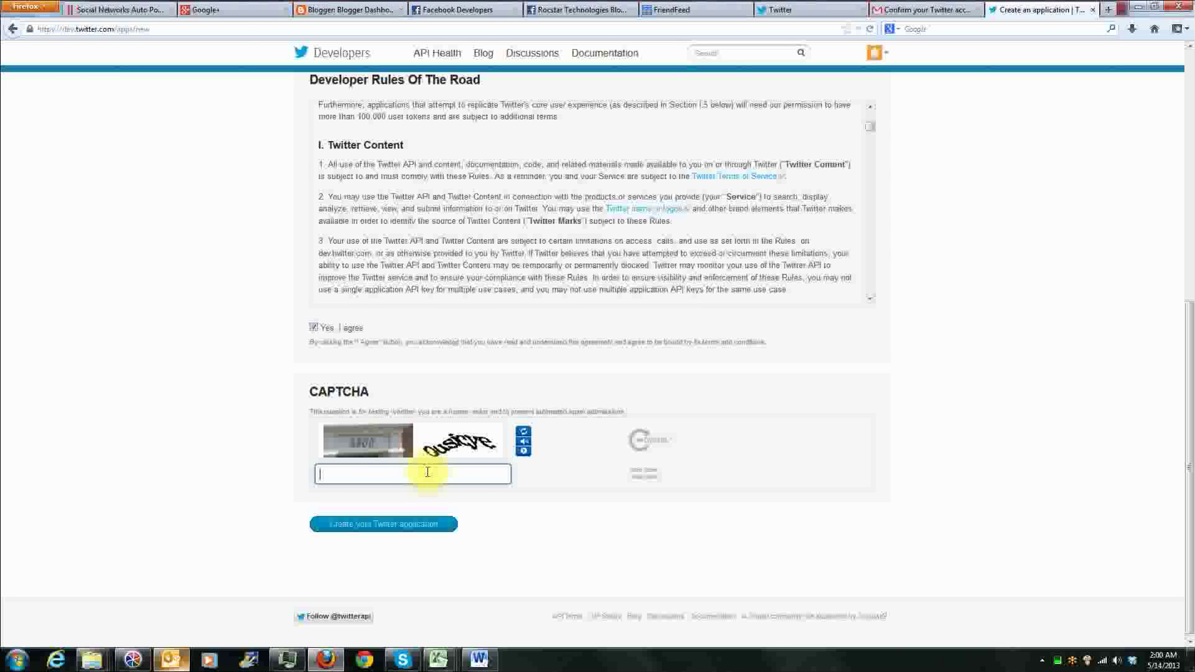
type("5800 ousicye")
left_click(418, 526)
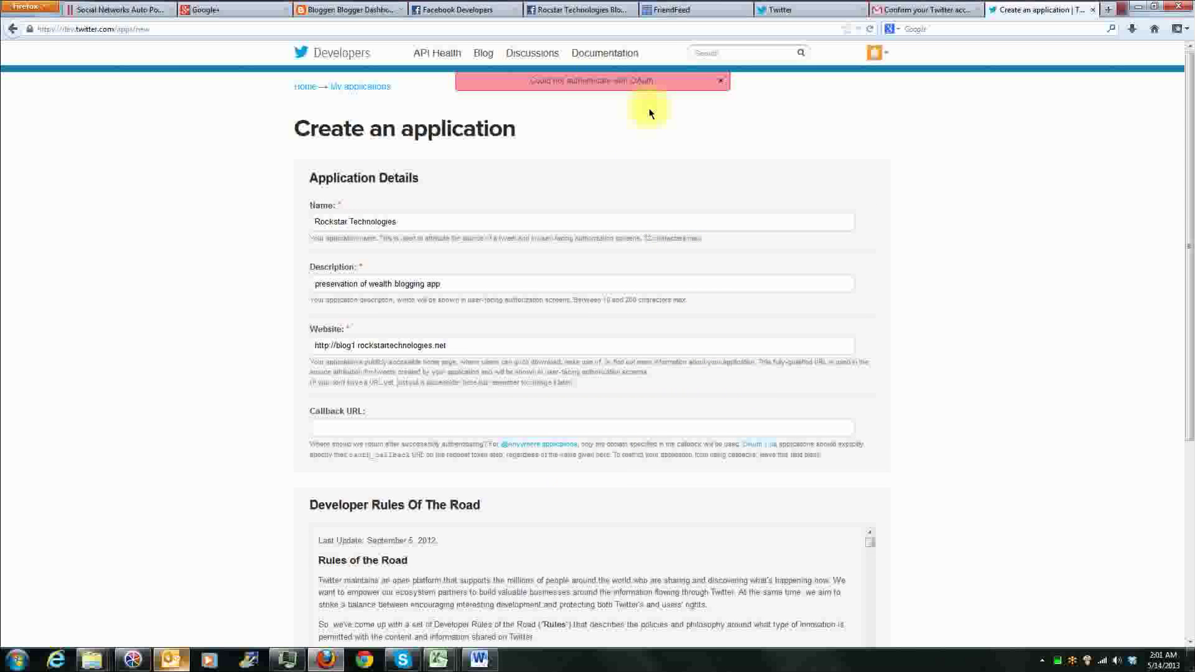
Step: Dismiss the OAuth error, resubmit the application form, and dismiss the repeated error
left_click(623, 89)
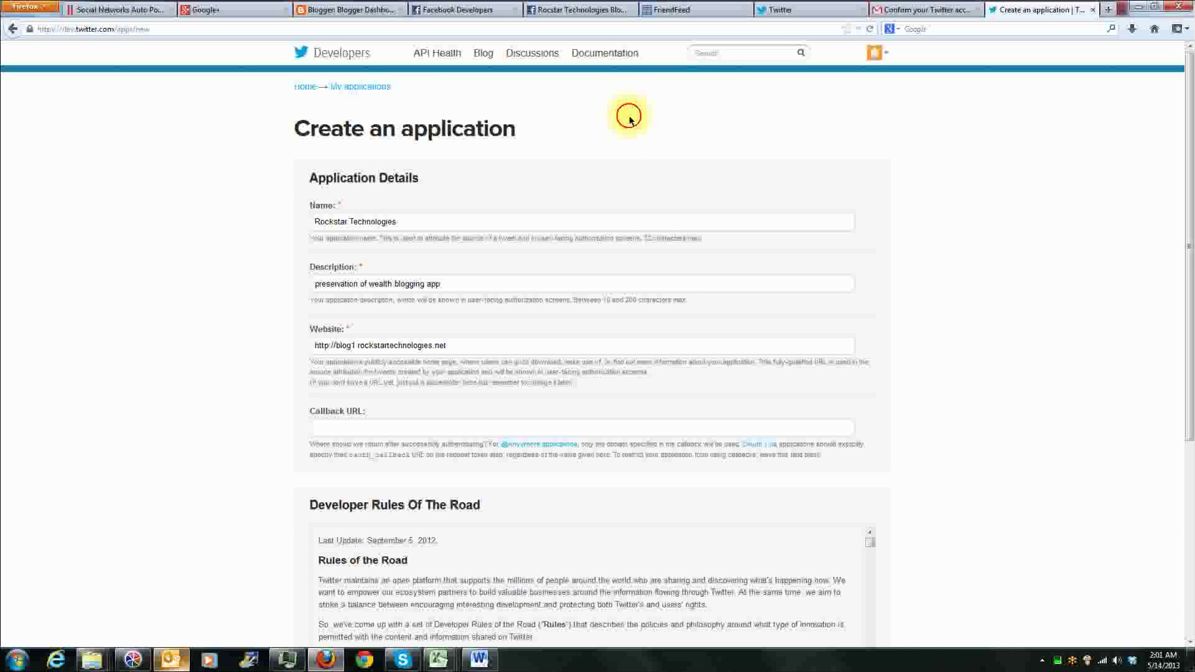
scroll(638, 125, "down", 3)
scroll(639, 126, "down", 3)
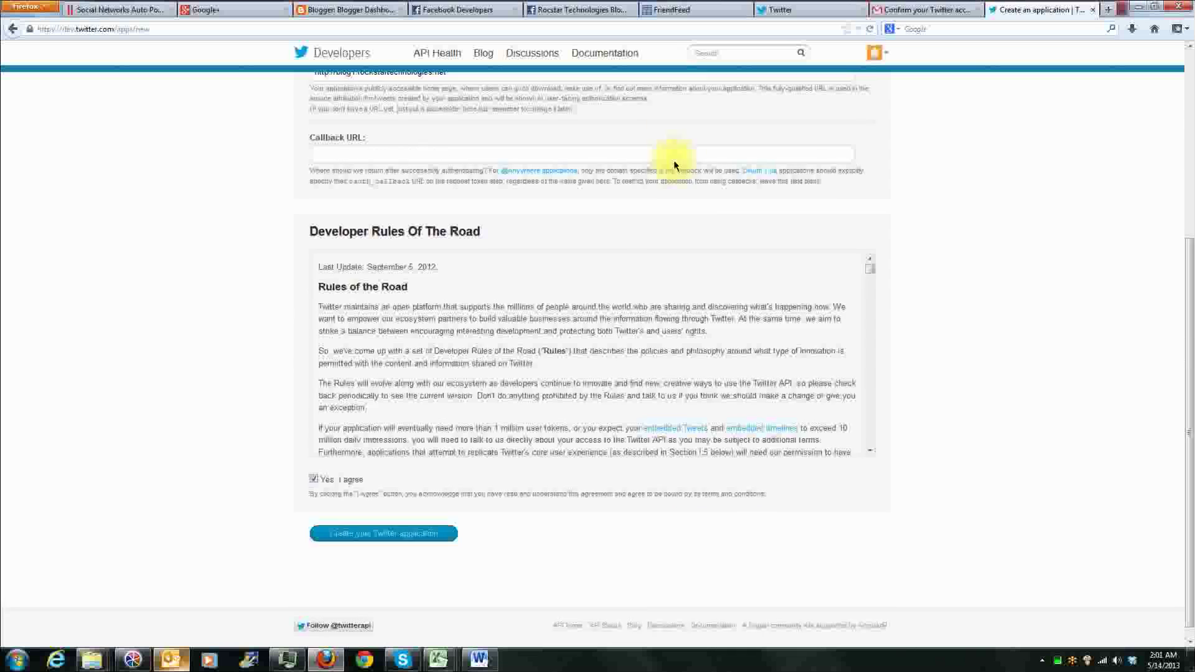
left_click(401, 521)
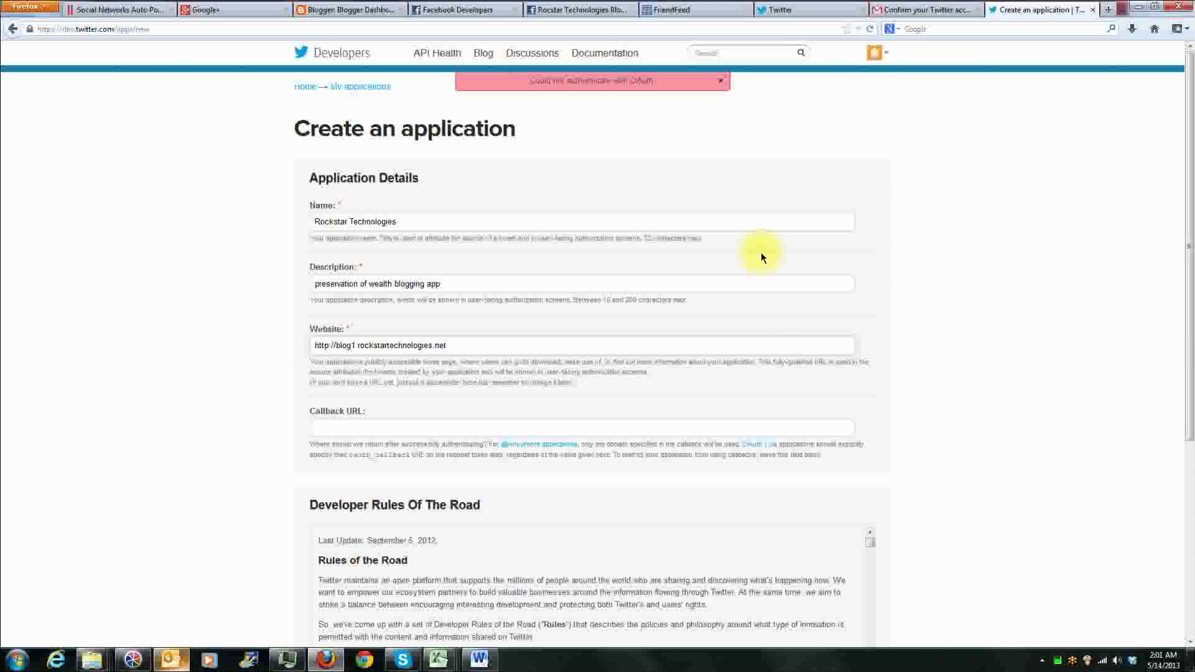
left_click(720, 81)
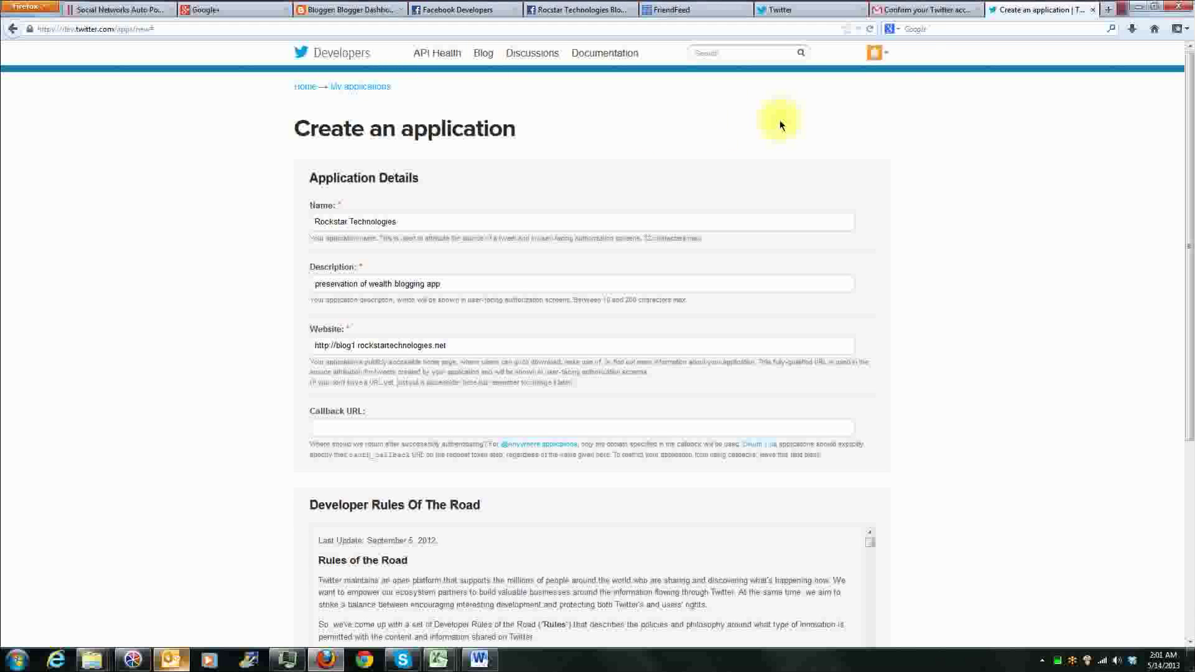
Step: Sign out and sign back in using a different account's username and password
mouse_move(875, 54)
left_click(838, 118)
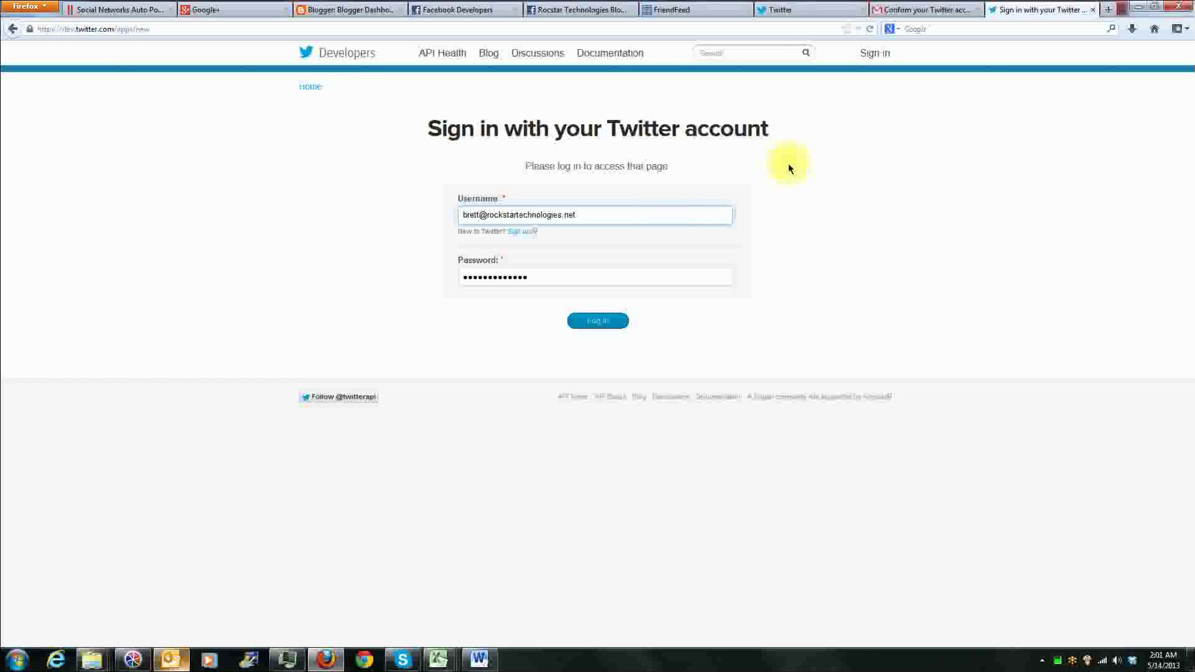
left_click(641, 216)
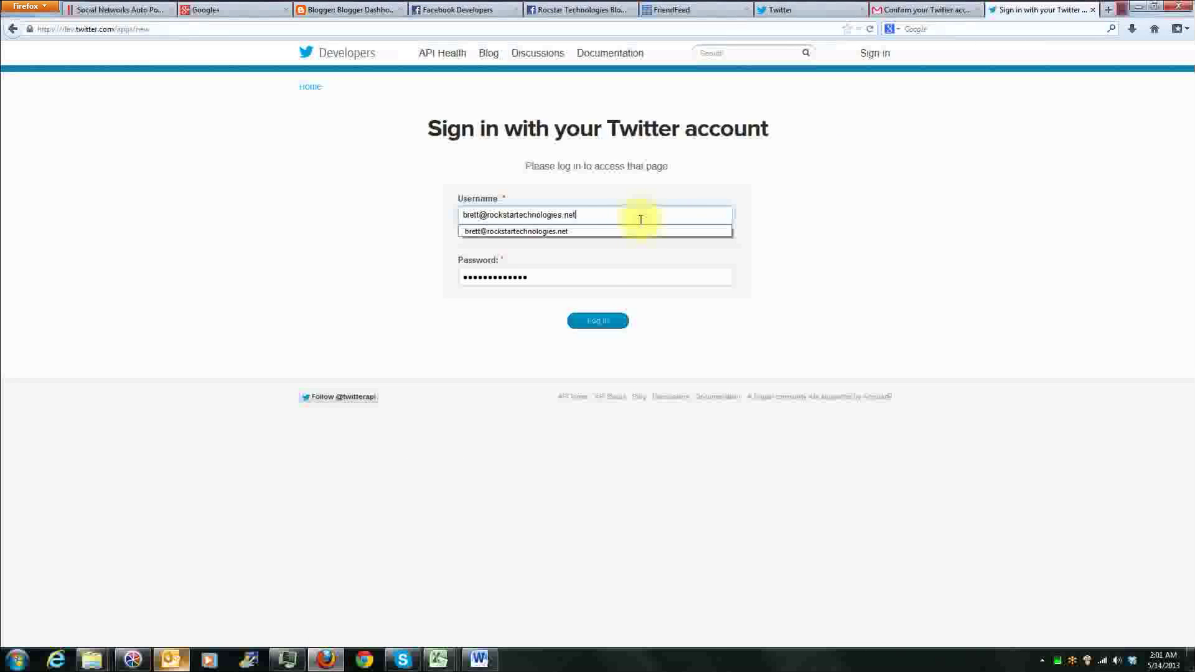
left_click(591, 218)
left_click_drag(600, 218, 459, 219)
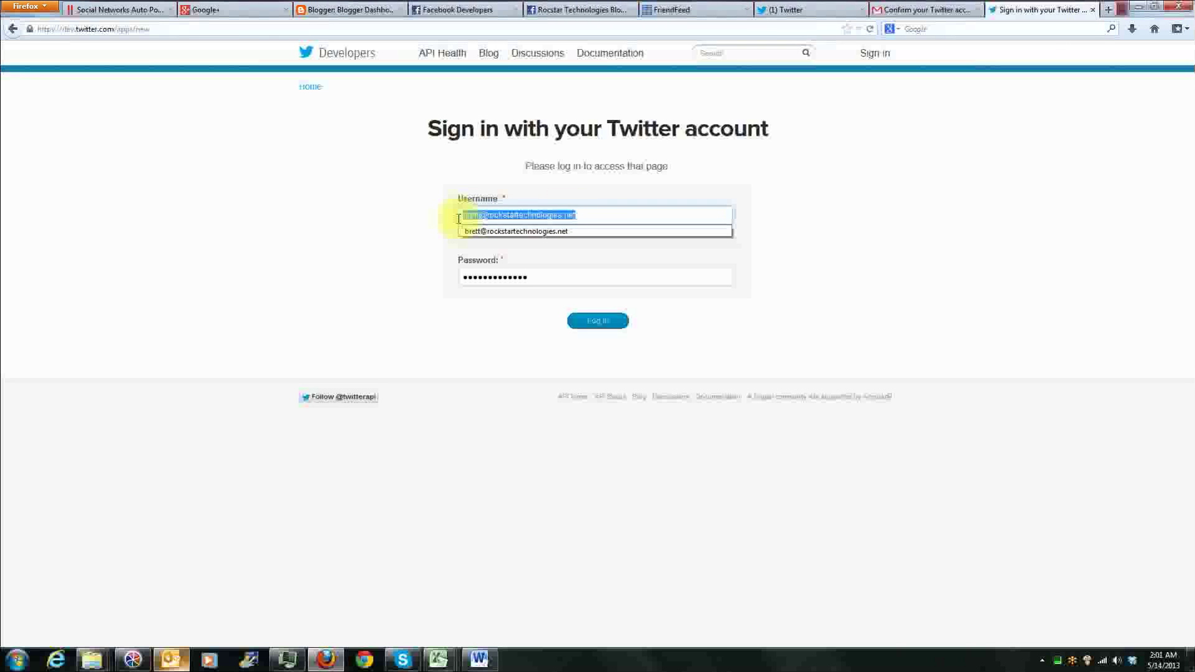
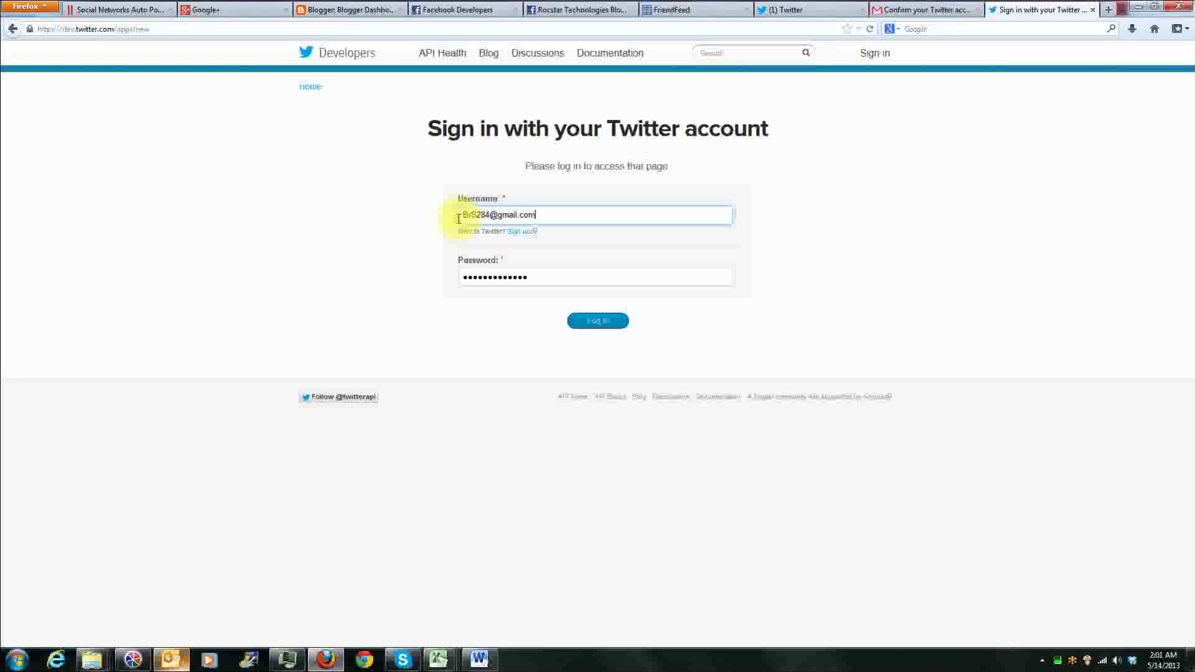
left_click(547, 279)
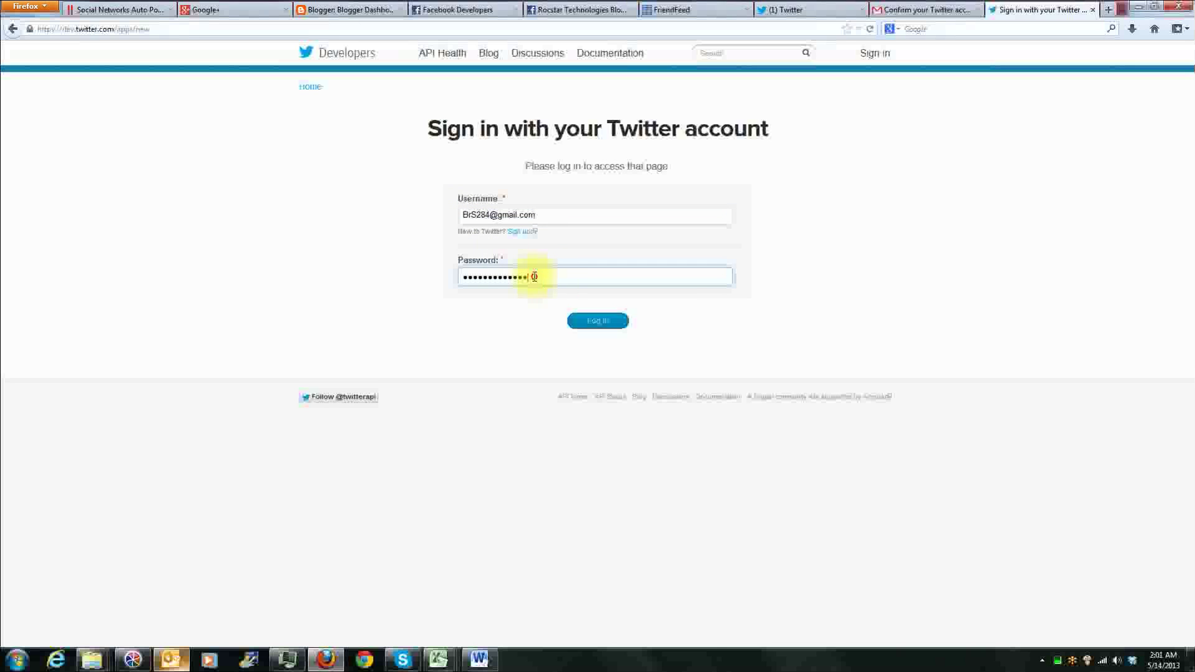
left_click_drag(542, 276, 453, 268)
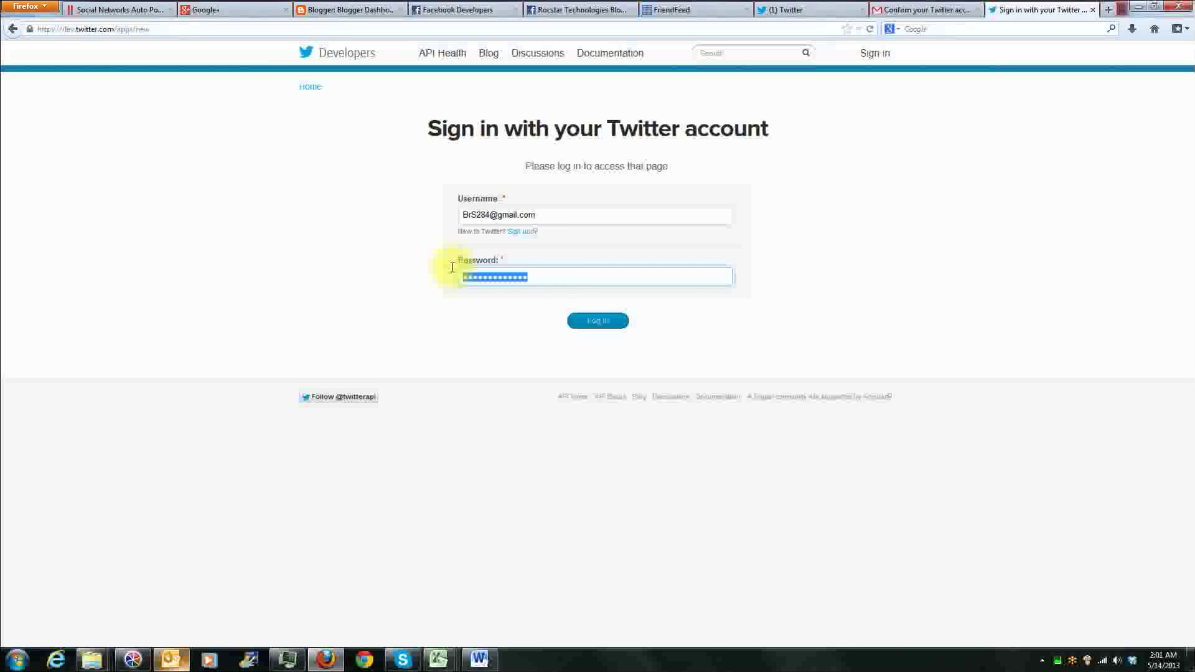
type("••••••")
key("Return")
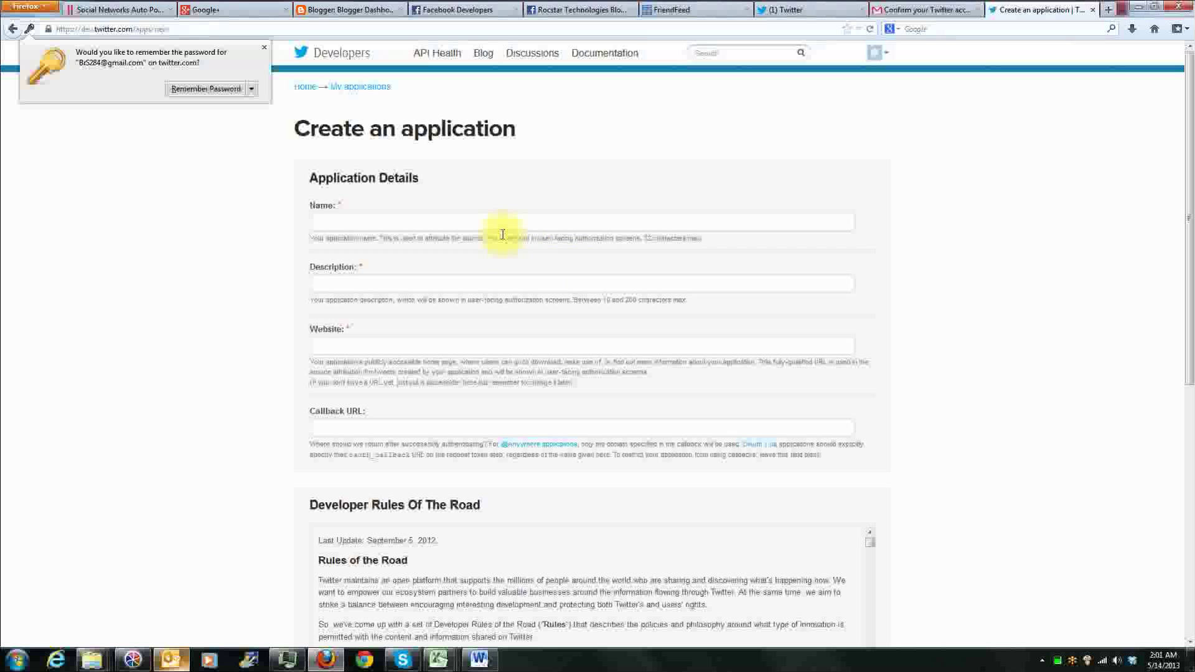
Step: Let Firefox remember the password, close the Gmail confirmation tab, and return to the application form
left_click(225, 89)
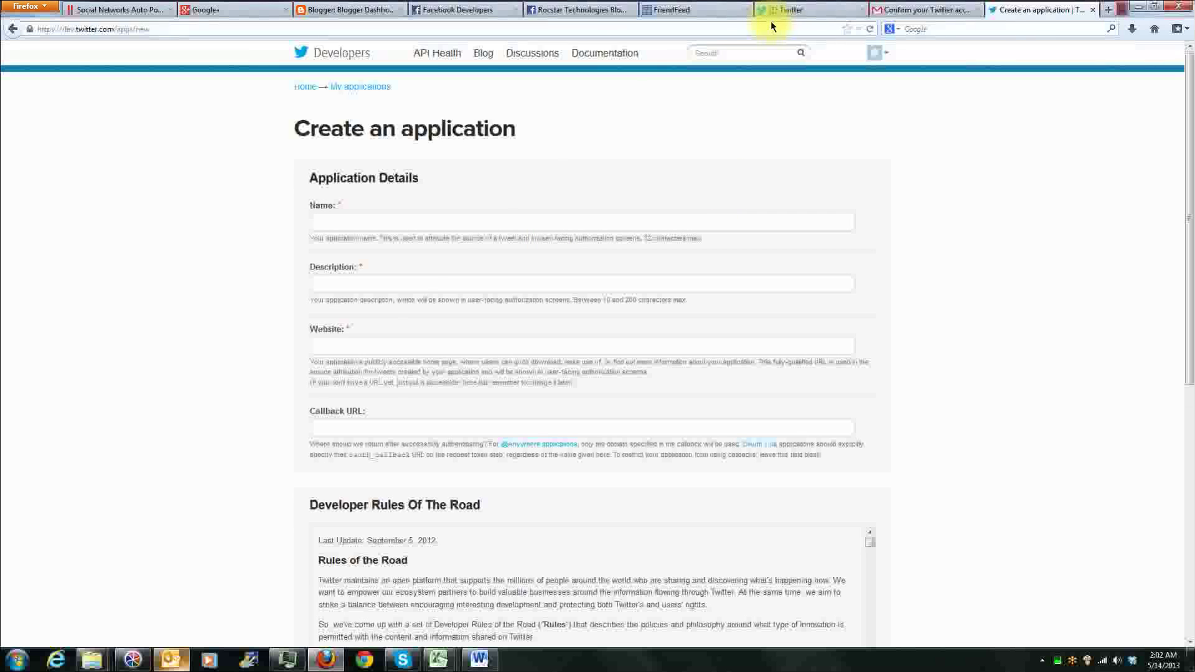
left_click(790, 9)
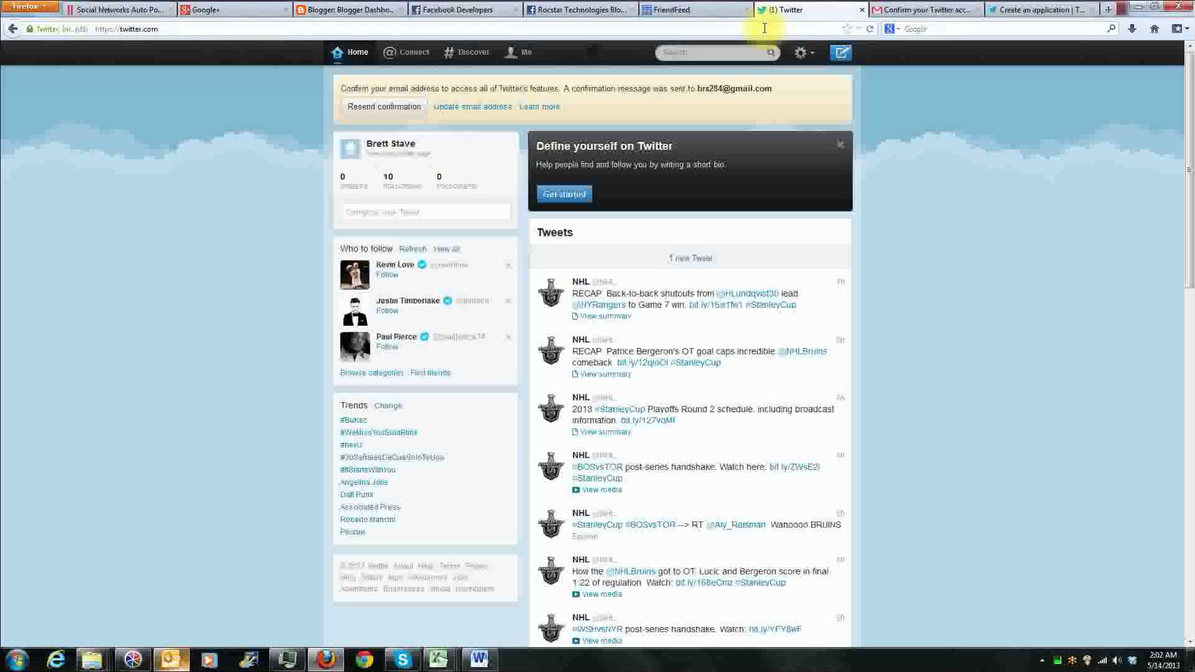
left_click(978, 9)
left_click(902, 10)
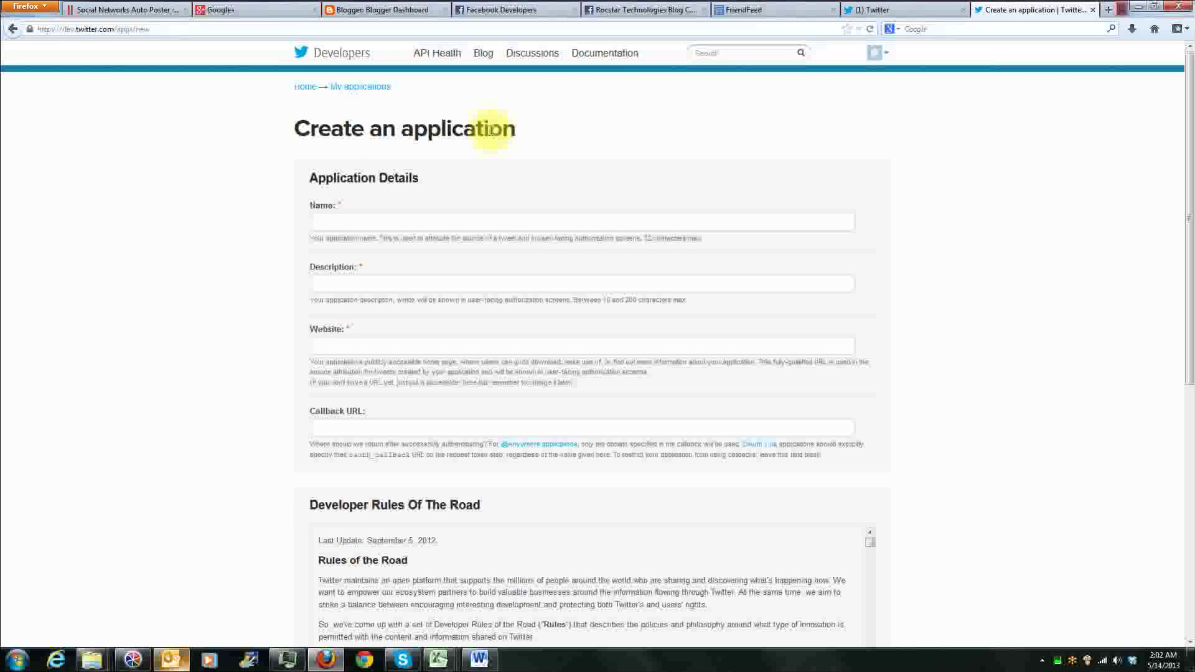
left_click(393, 220)
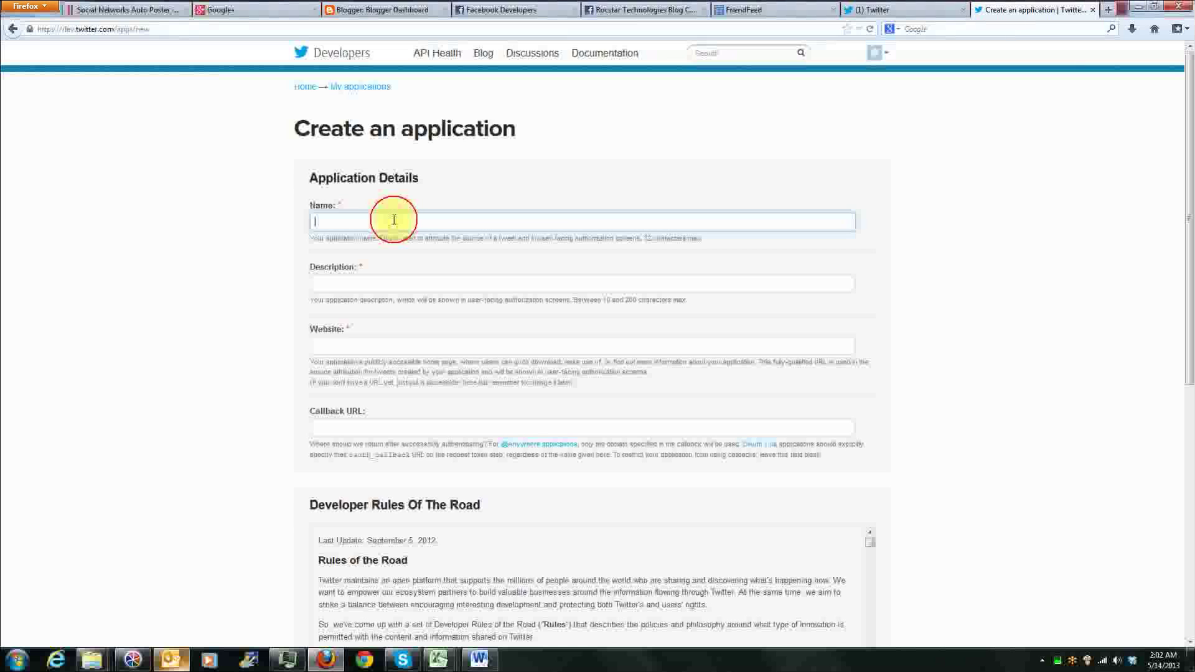
type("Rocks")
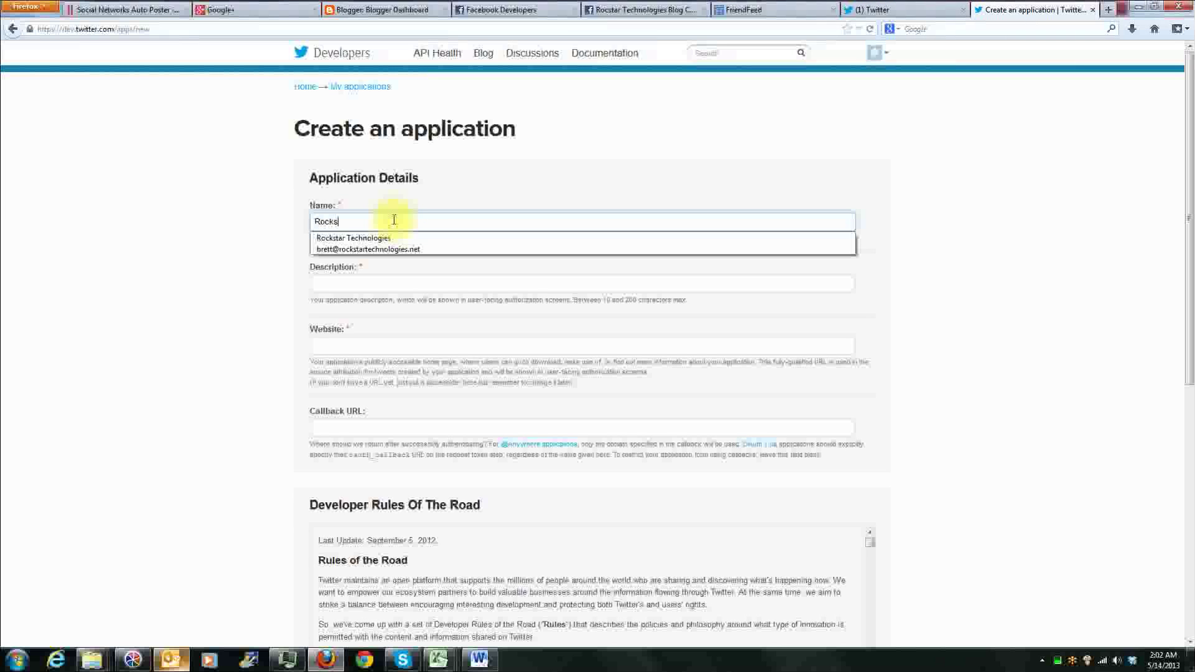
type("tar Technologies")
left_click(386, 237)
left_click(384, 284)
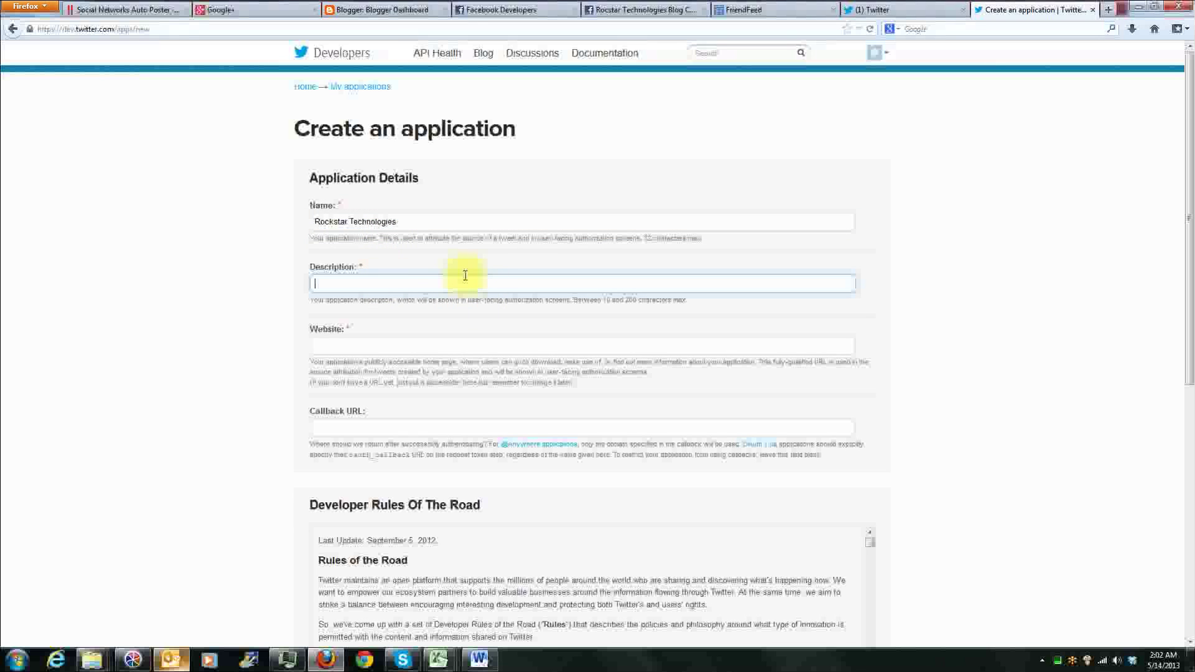
type("pre")
left_click(457, 299)
left_click(430, 344)
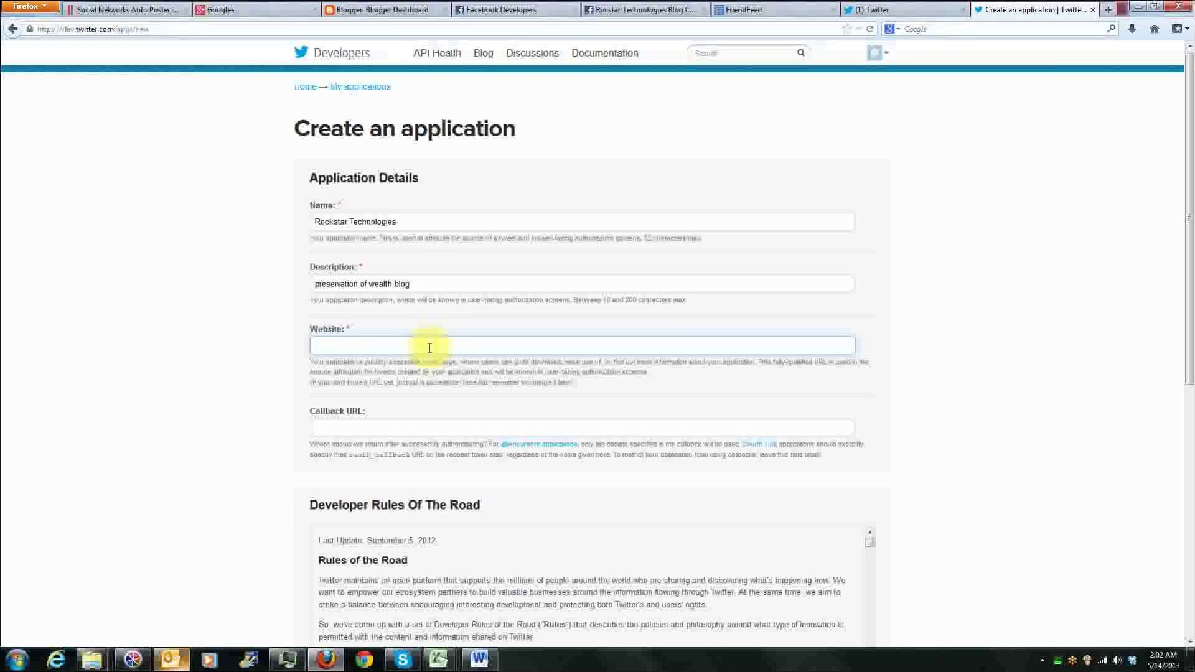
type("http://")
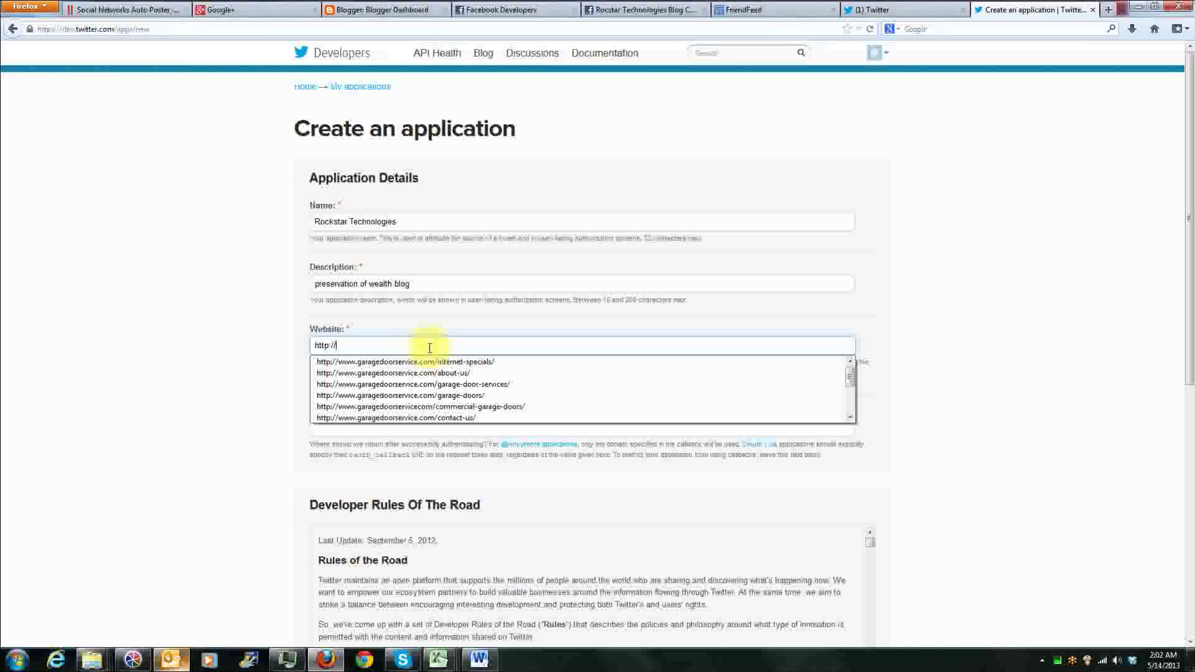
type("bl")
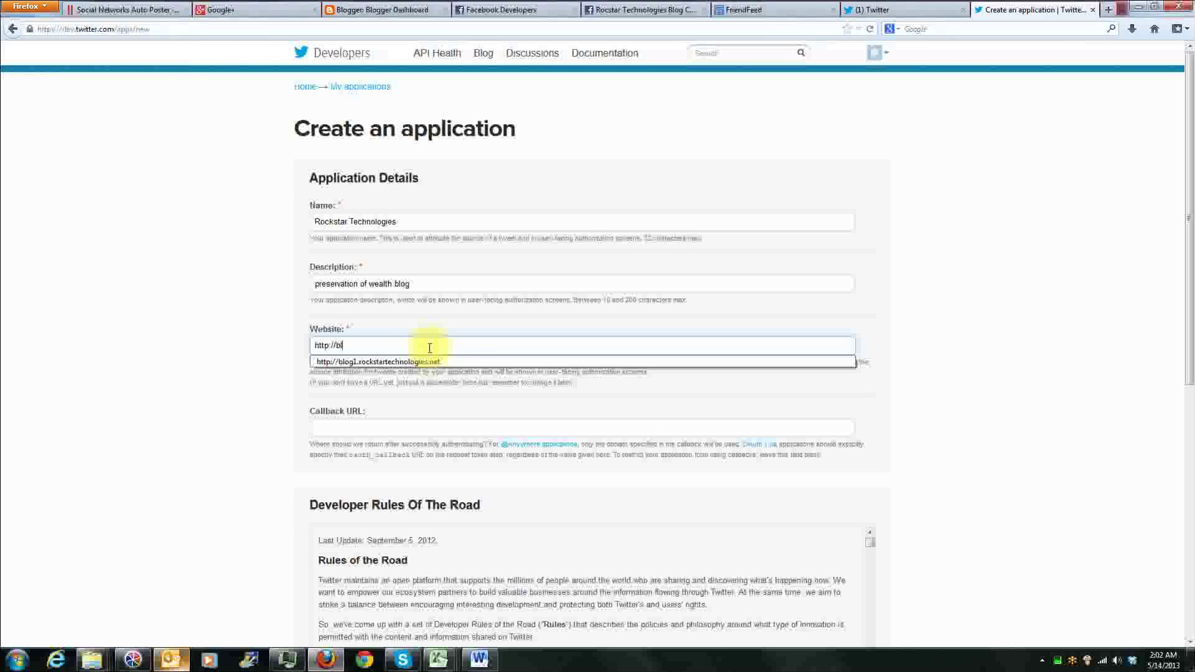
type("og")
left_click(428, 361)
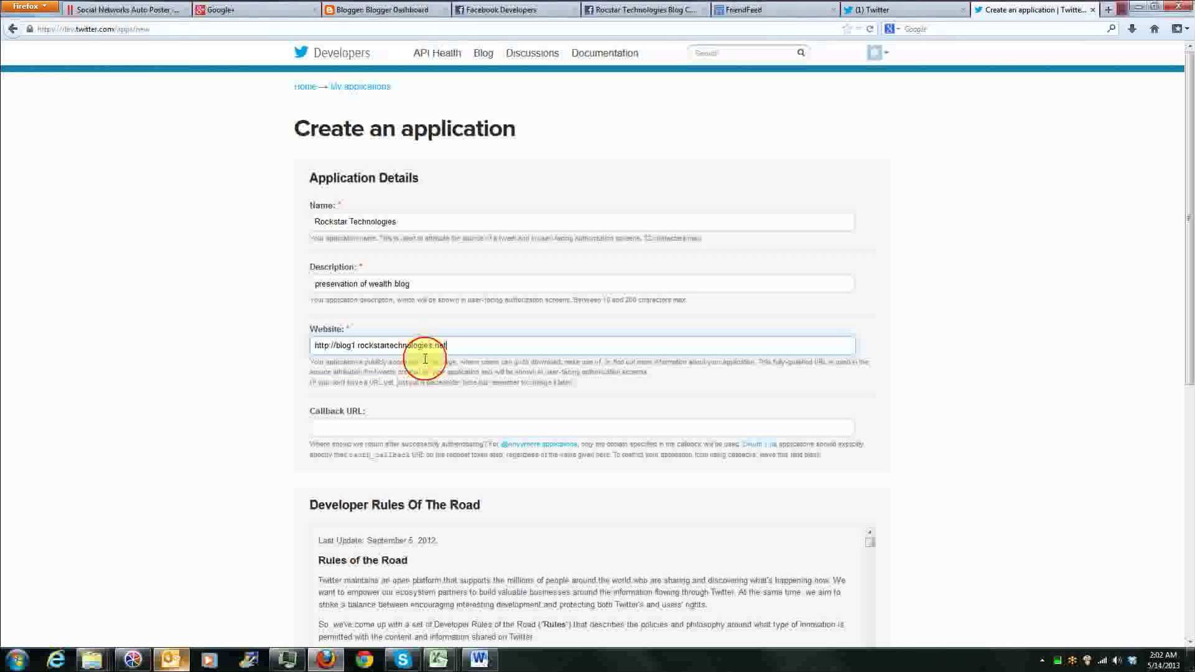
Step: Accept the Rules of the Road, answer the CAPTCHA and create the Rockstar Technologies app
scroll(382, 416, "down", 5)
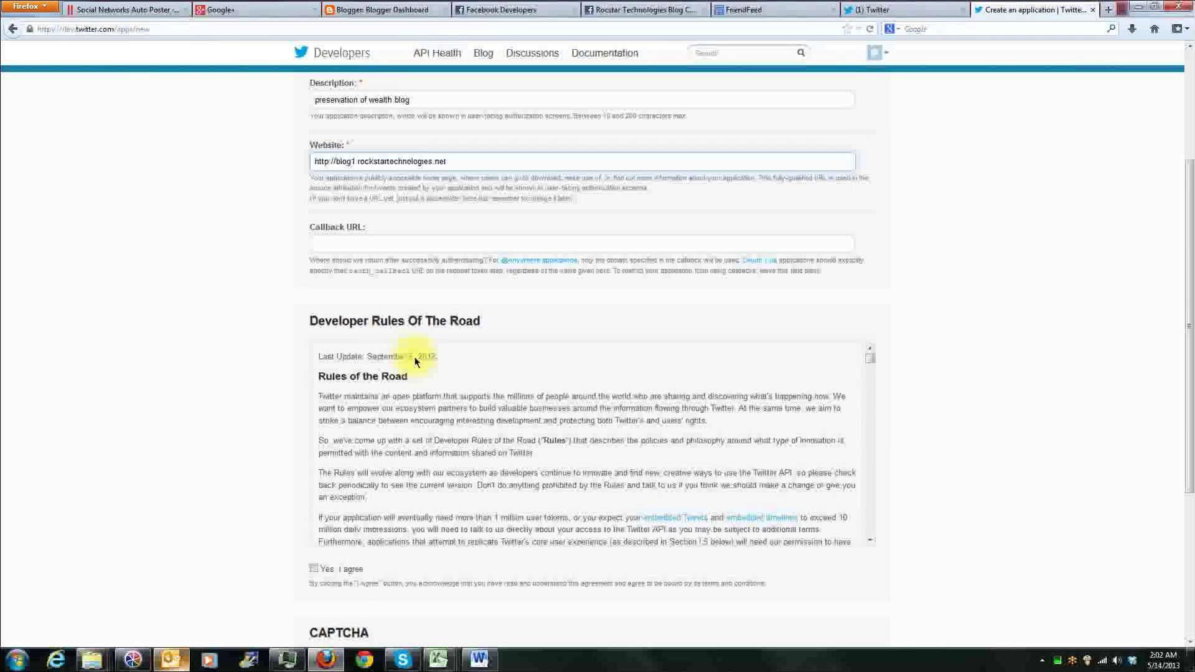
left_click(331, 397)
left_click(392, 547)
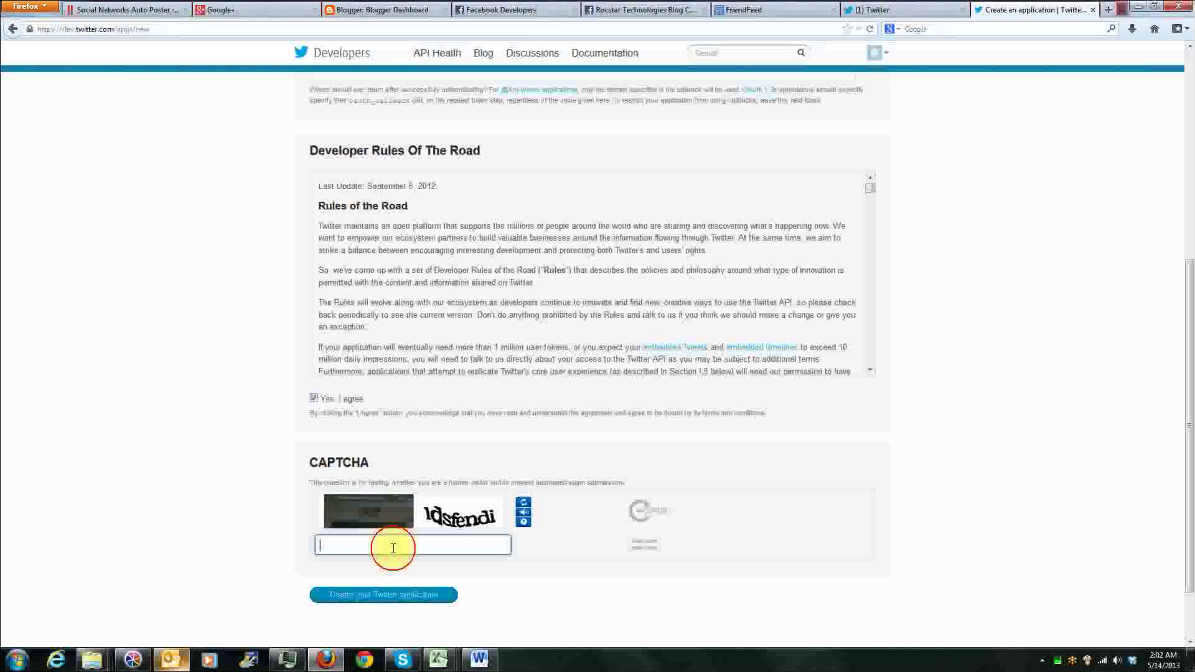
type("1807 ldsfendi")
left_click(407, 595)
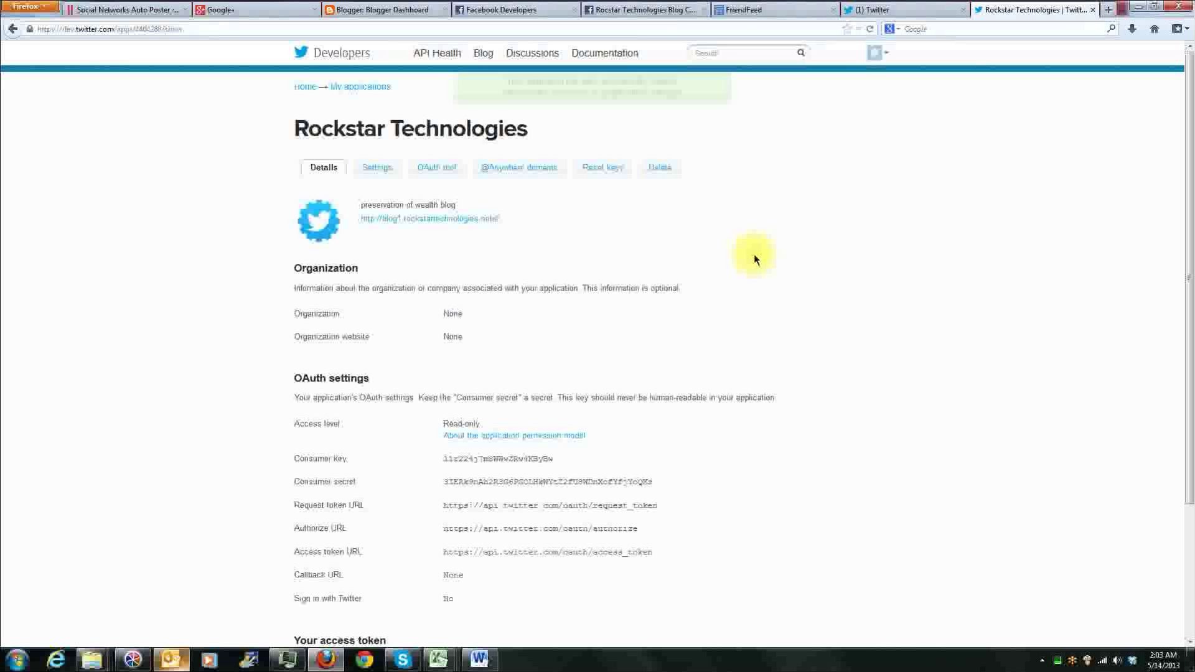
Step: On the app's Settings tab, choose Read and Write access and save
left_click(385, 170)
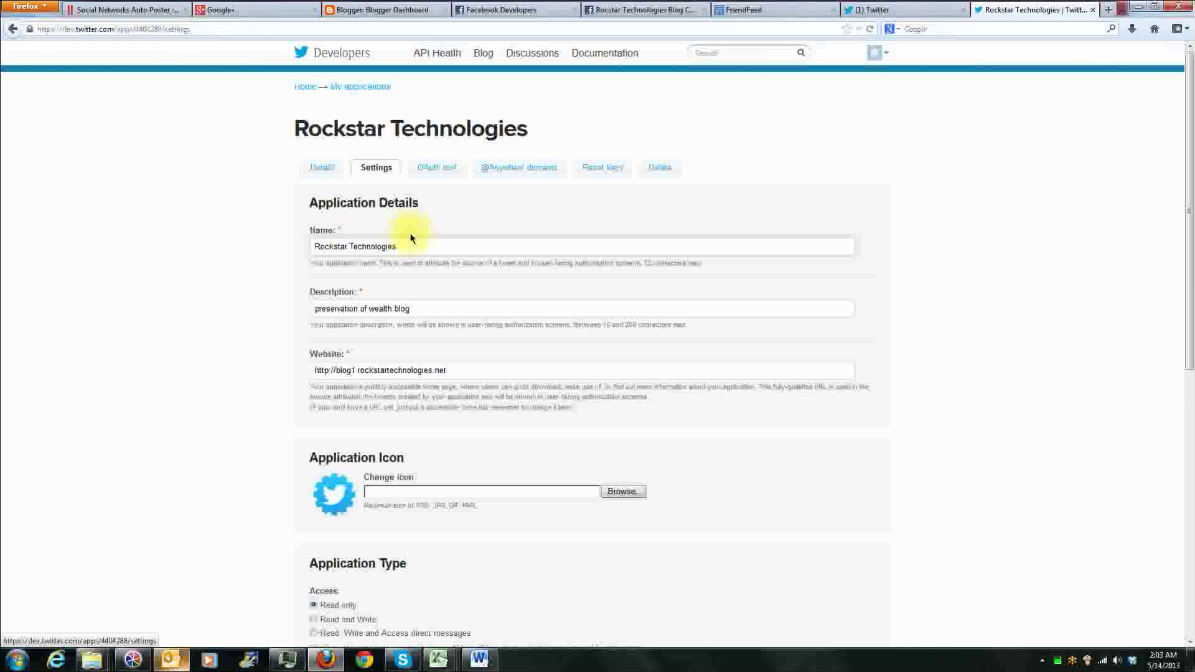
scroll(466, 357, "down", 3)
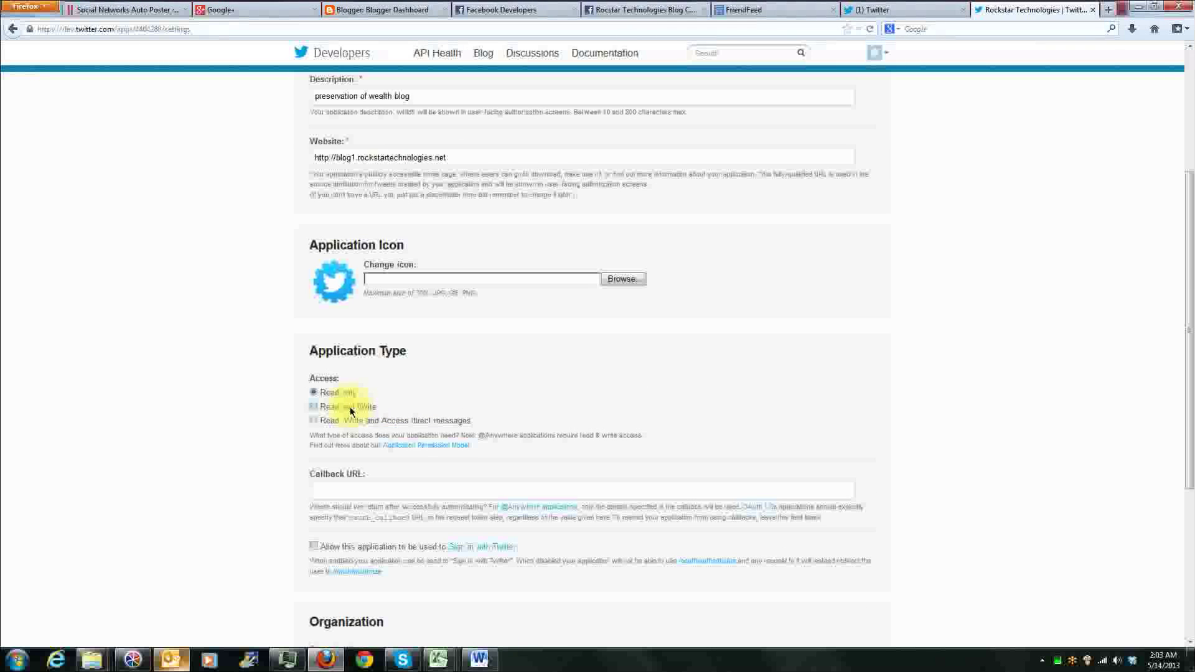
left_click_drag(310, 351, 405, 354)
left_click(313, 407)
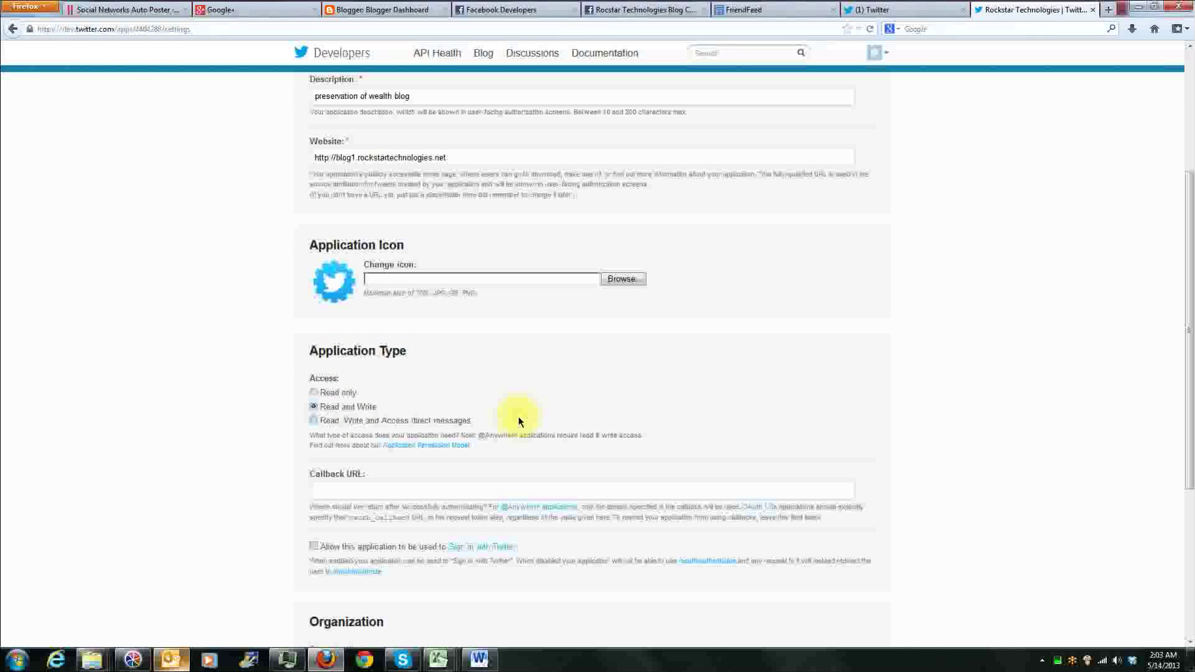
scroll(507, 397, "down", 2)
scroll(466, 473, "down", 1)
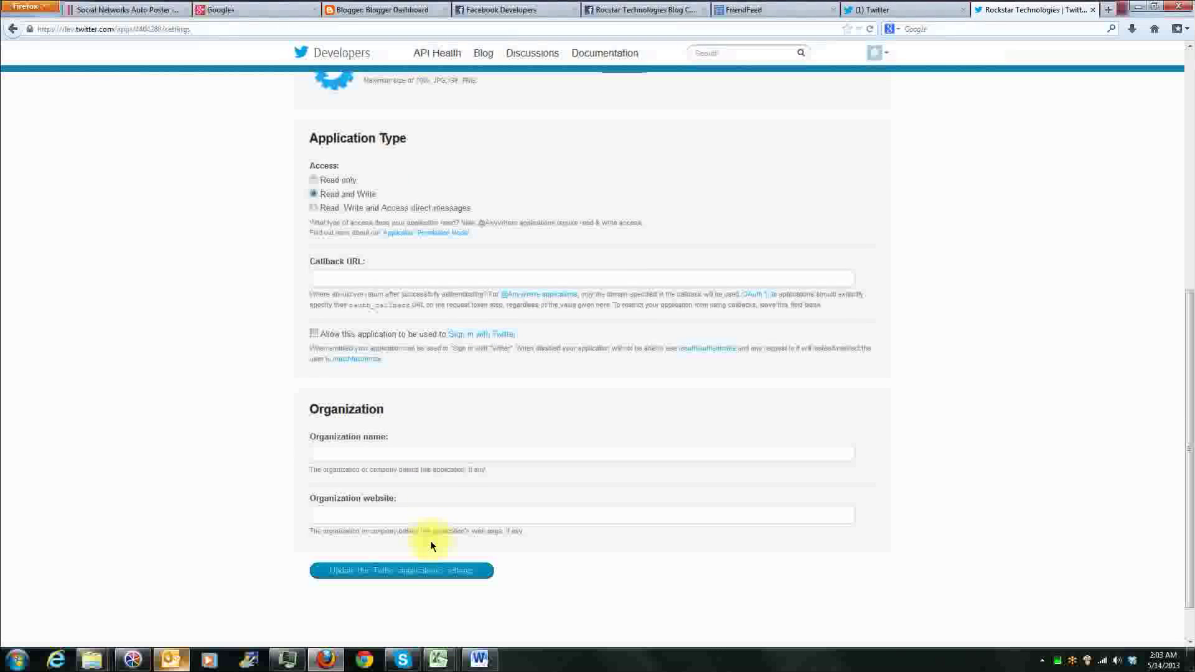
left_click(405, 571)
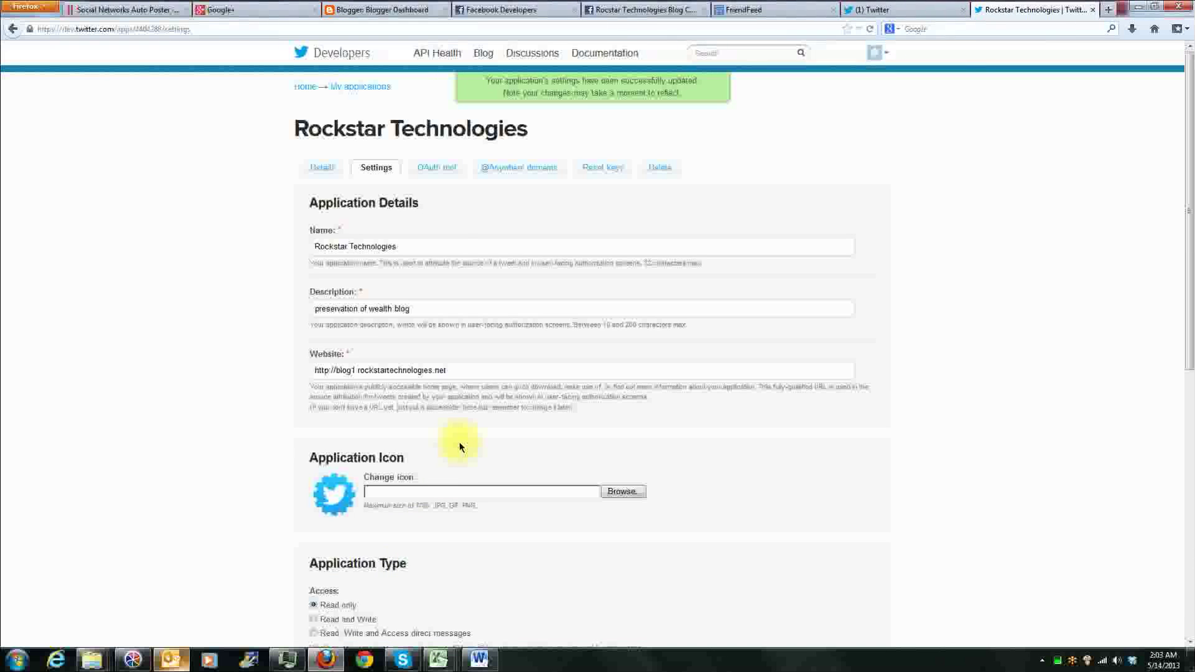
Step: Reselect Read and Write access and save the application settings again
scroll(460, 447, "down", 2)
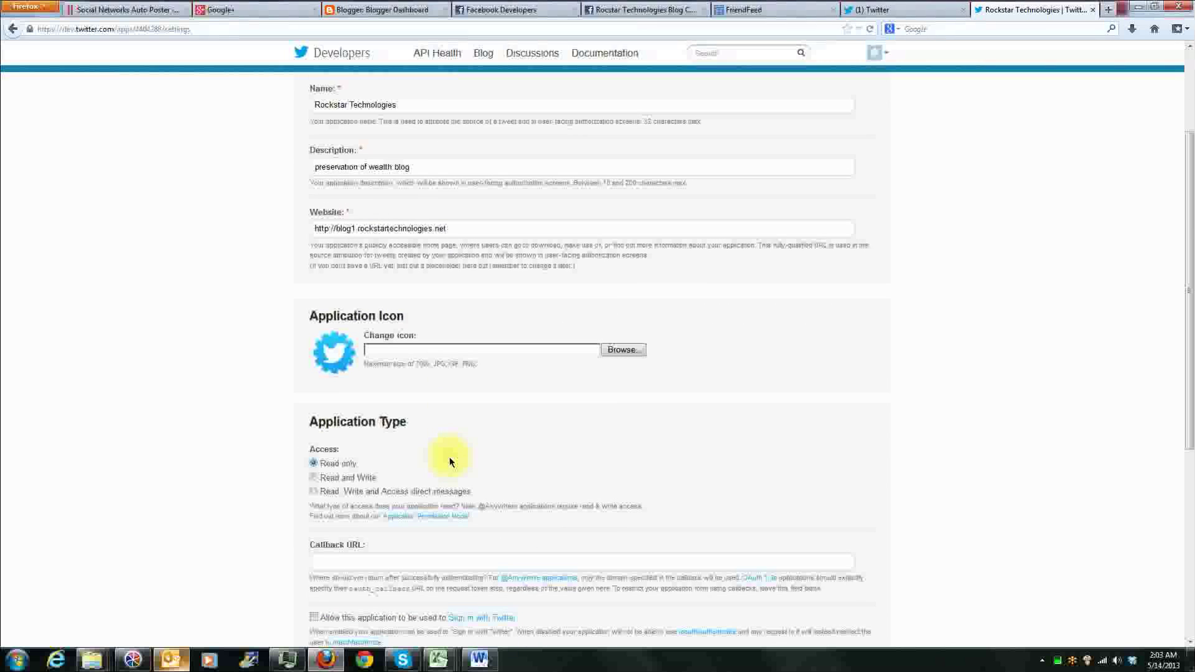
left_click(340, 476)
scroll(453, 471, "down", 3)
scroll(399, 435, "down", 1)
left_click(371, 576)
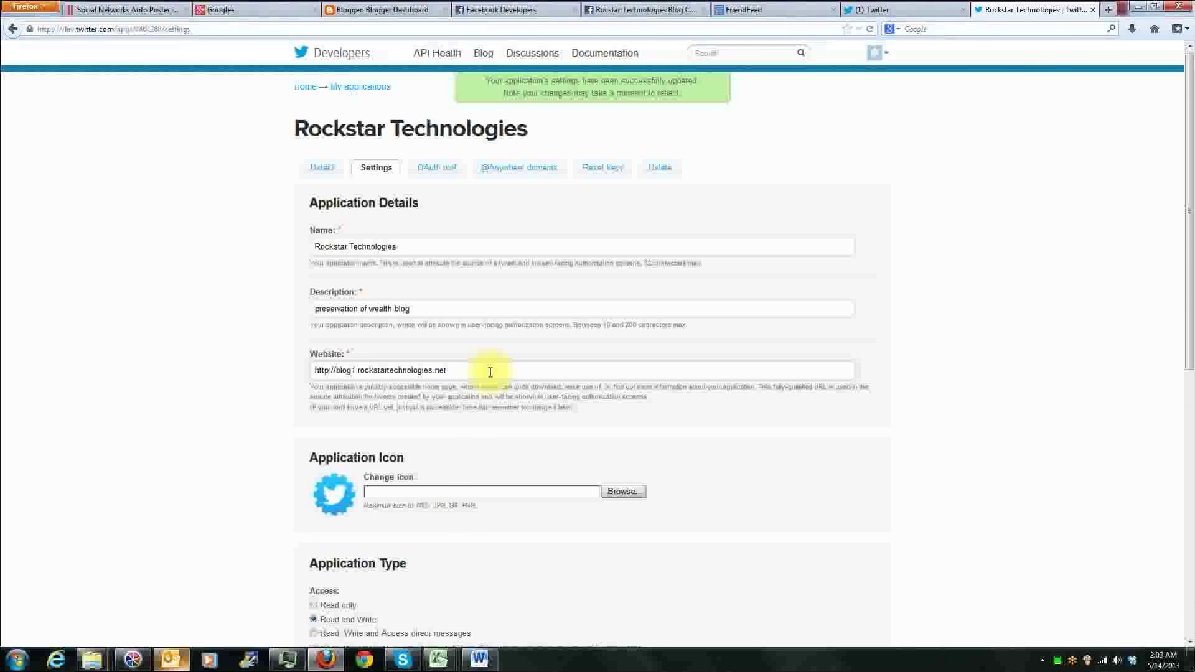
scroll(419, 480, "down", 2)
scroll(368, 543, "down", 5)
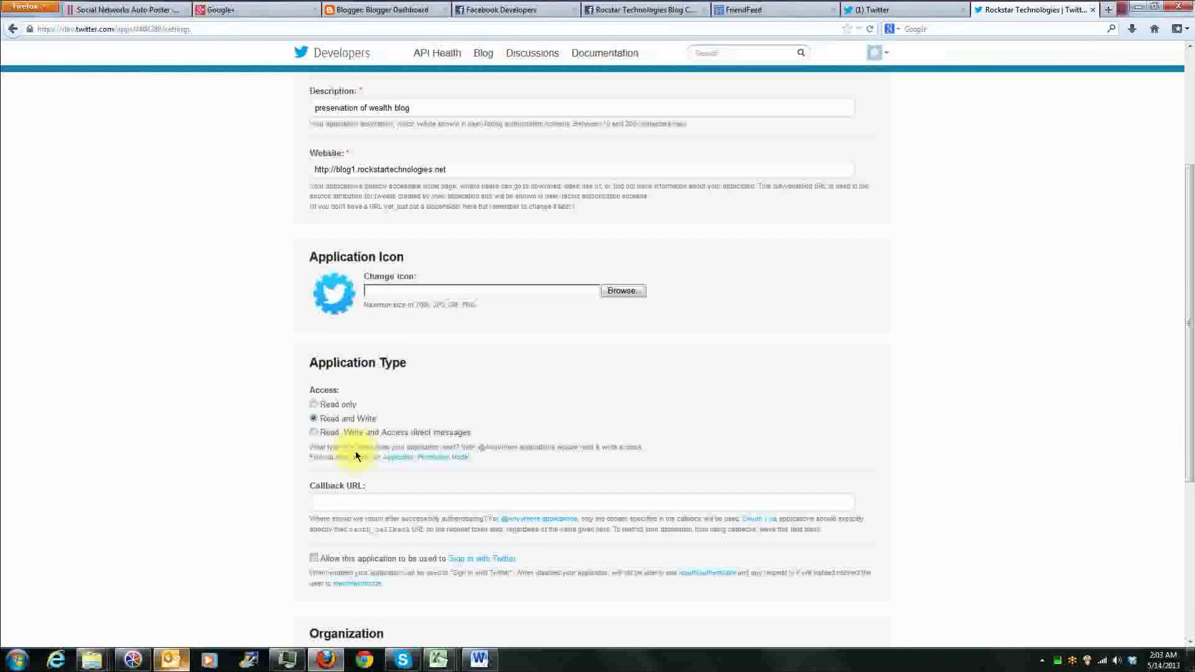
left_click(369, 453)
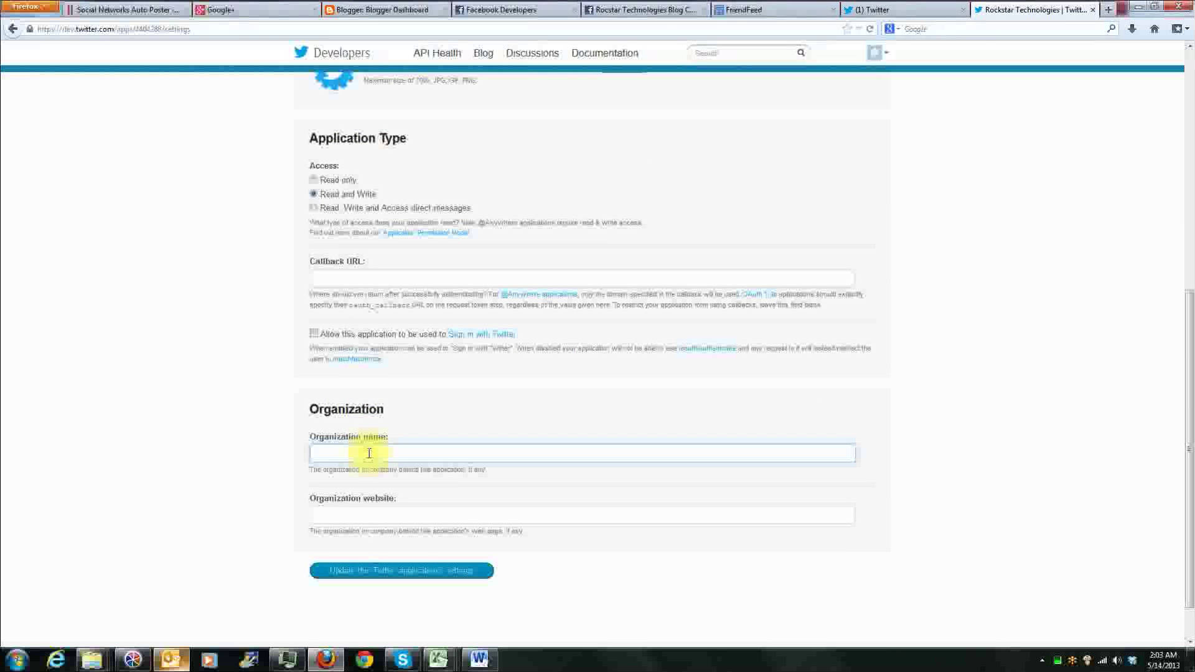
type("Rockstar Te")
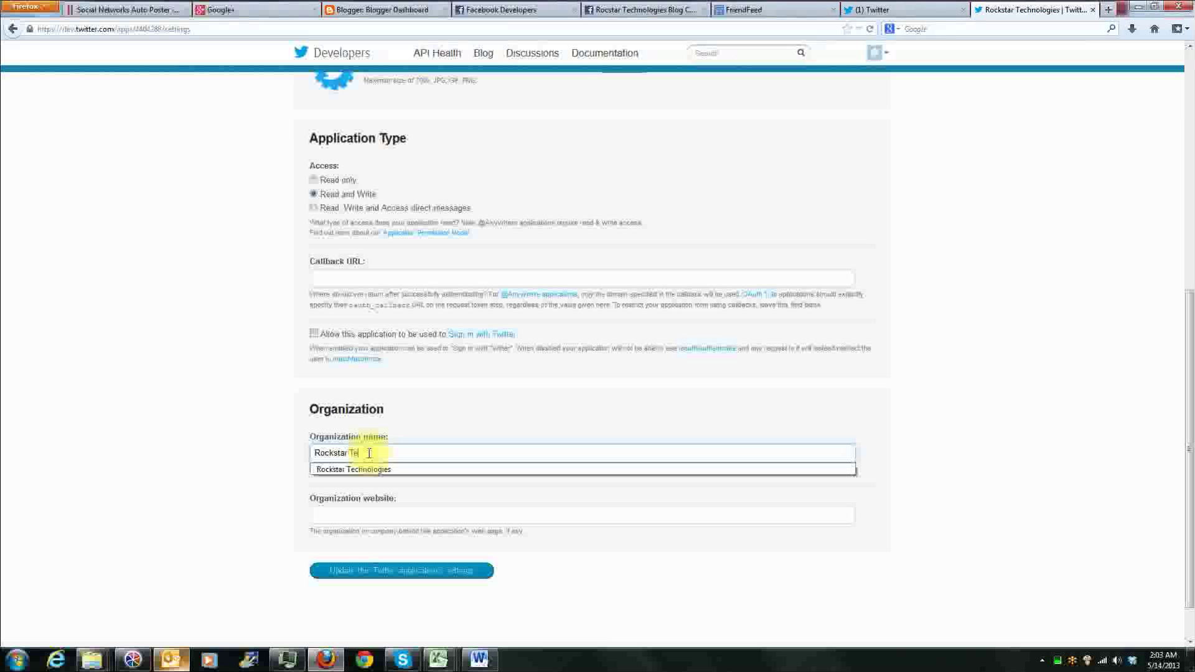
type("chnologies")
left_click(377, 512)
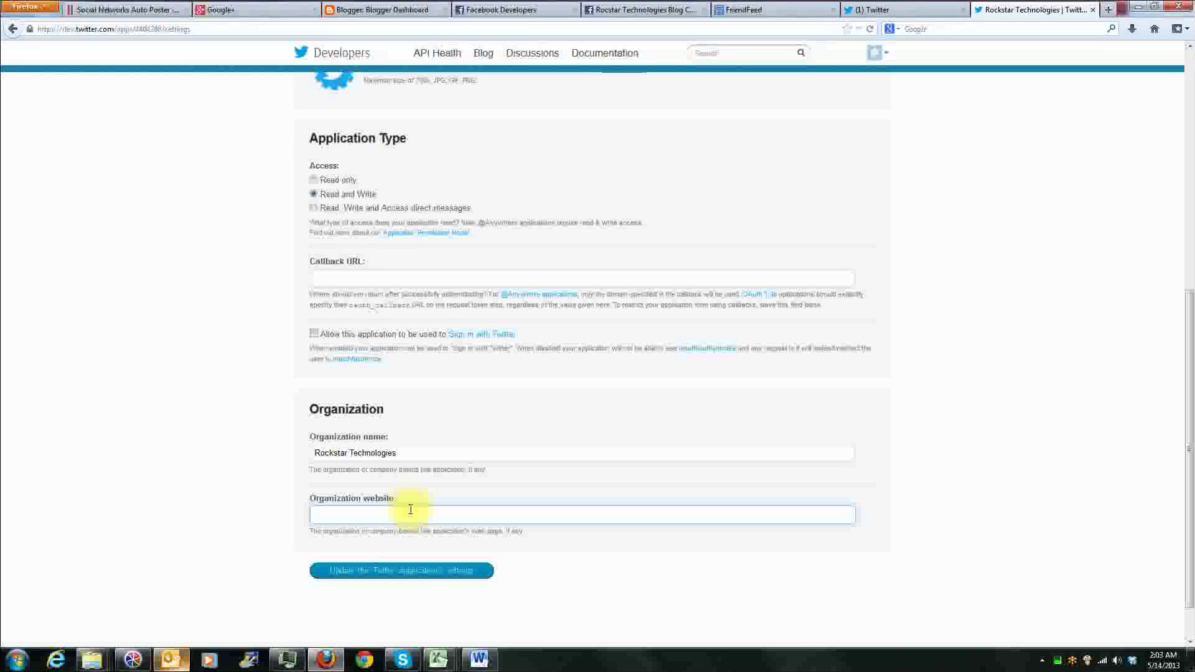
type("http://blog1 ro")
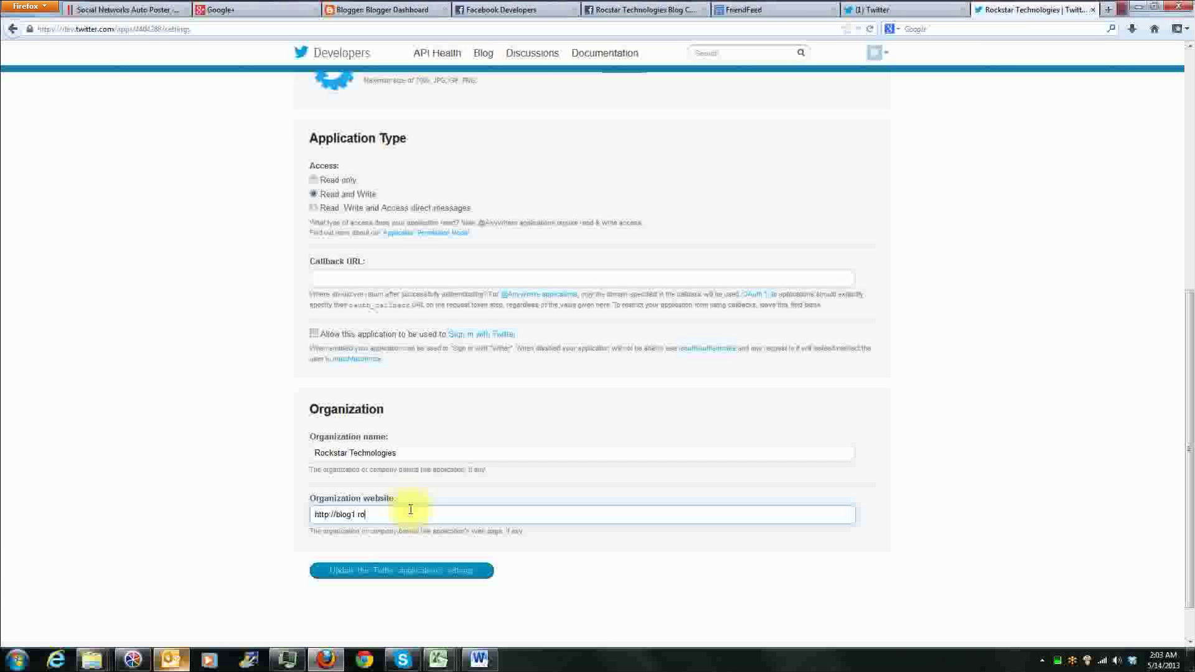
type("1.rockstartechnologies.net")
left_click(401, 572)
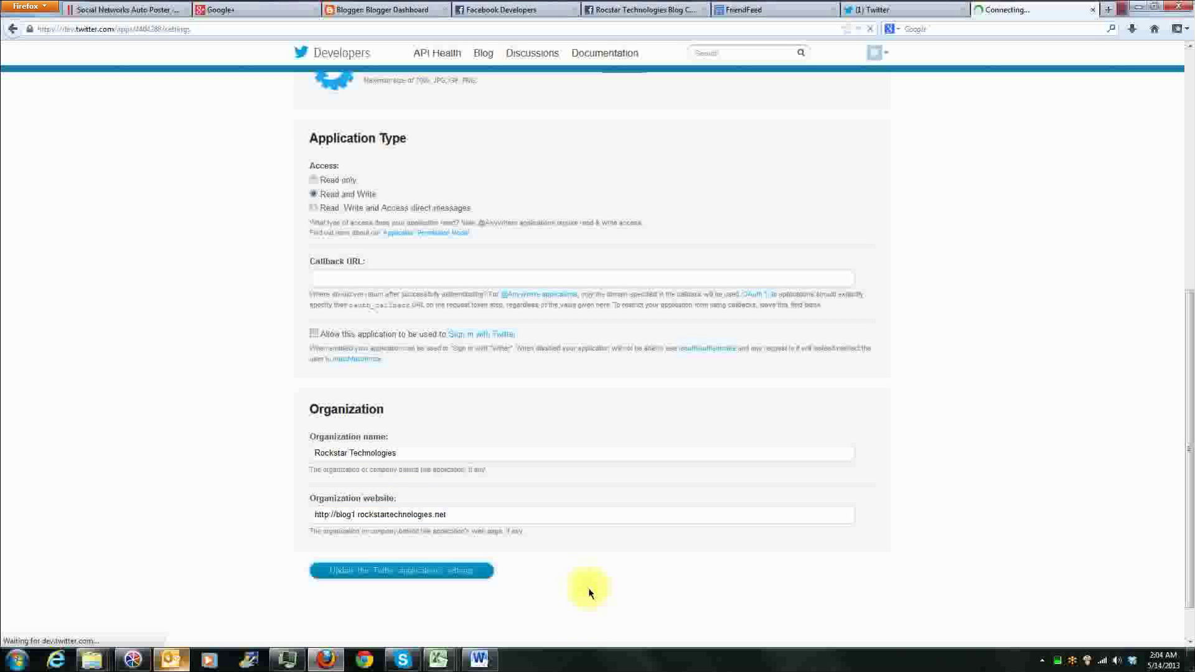
Step: Refill organization name Rockstar Technologies and the blog website from autocomplete, then save
scroll(584, 455, "down", 8)
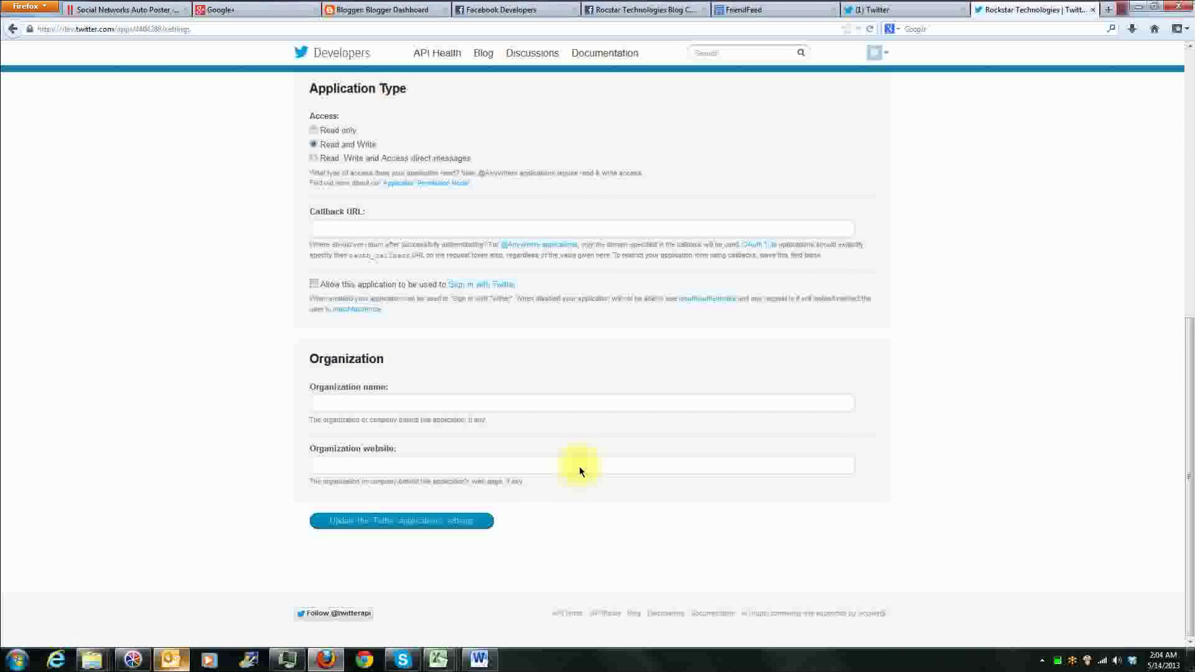
scroll(579, 466, "up", 2)
left_click(485, 478)
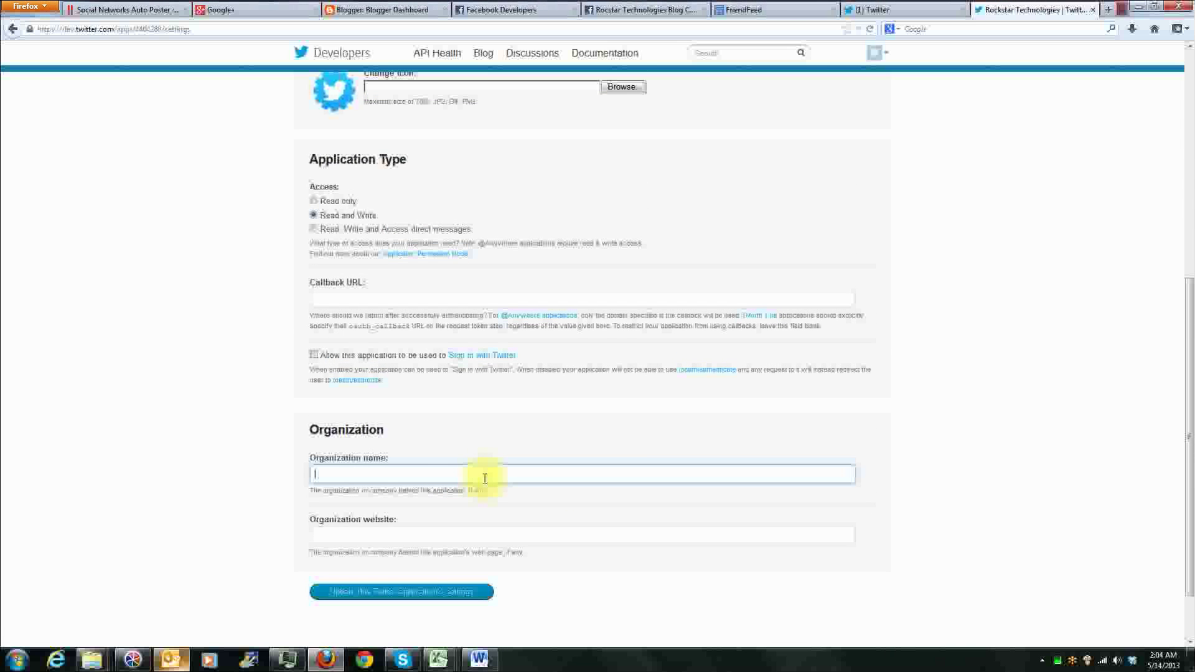
type("R")
left_click(466, 488)
left_click(428, 536)
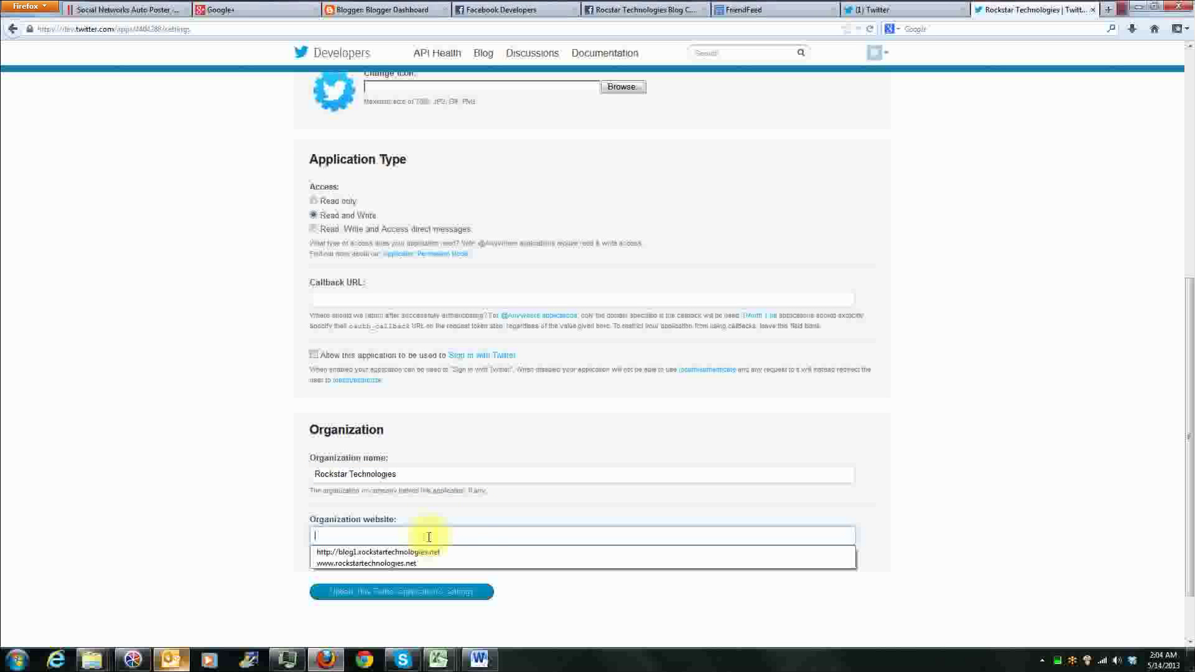
left_click(467, 552)
left_click(438, 594)
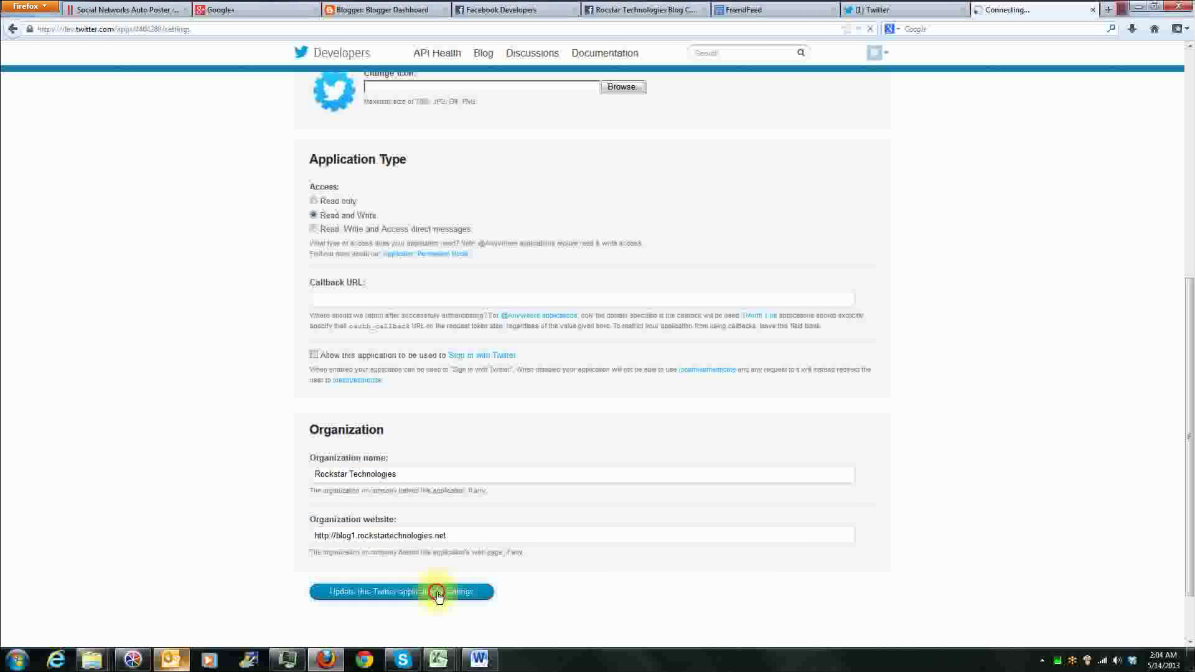
Step: Scroll through the settings page to check the saved name, description, website and access
scroll(522, 422, "down", 5)
scroll(521, 422, "down", 3)
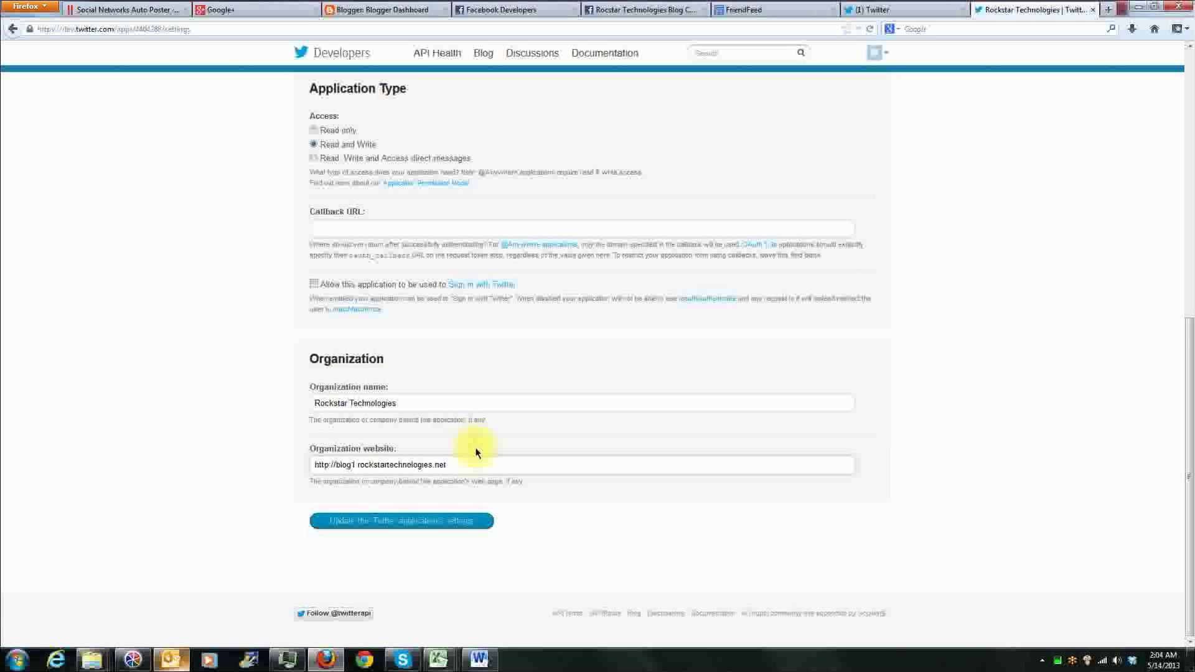
scroll(477, 453, "up", 3)
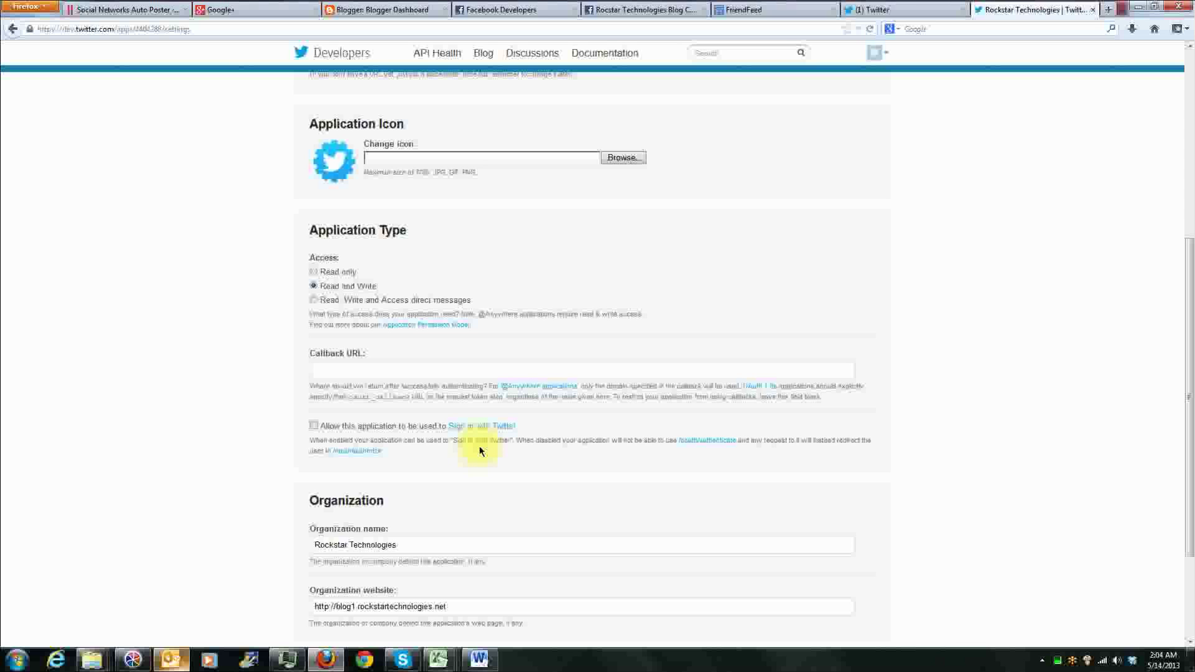
scroll(479, 450, "up", 3)
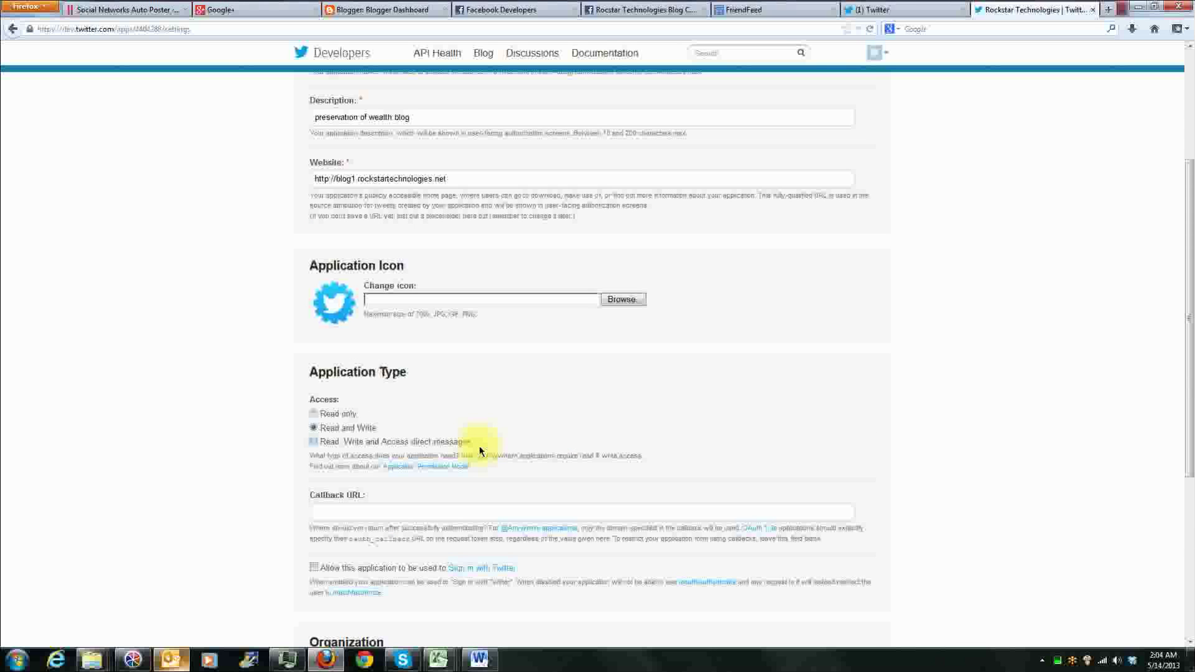
scroll(478, 448, "up", 2)
scroll(489, 433, "up", 1)
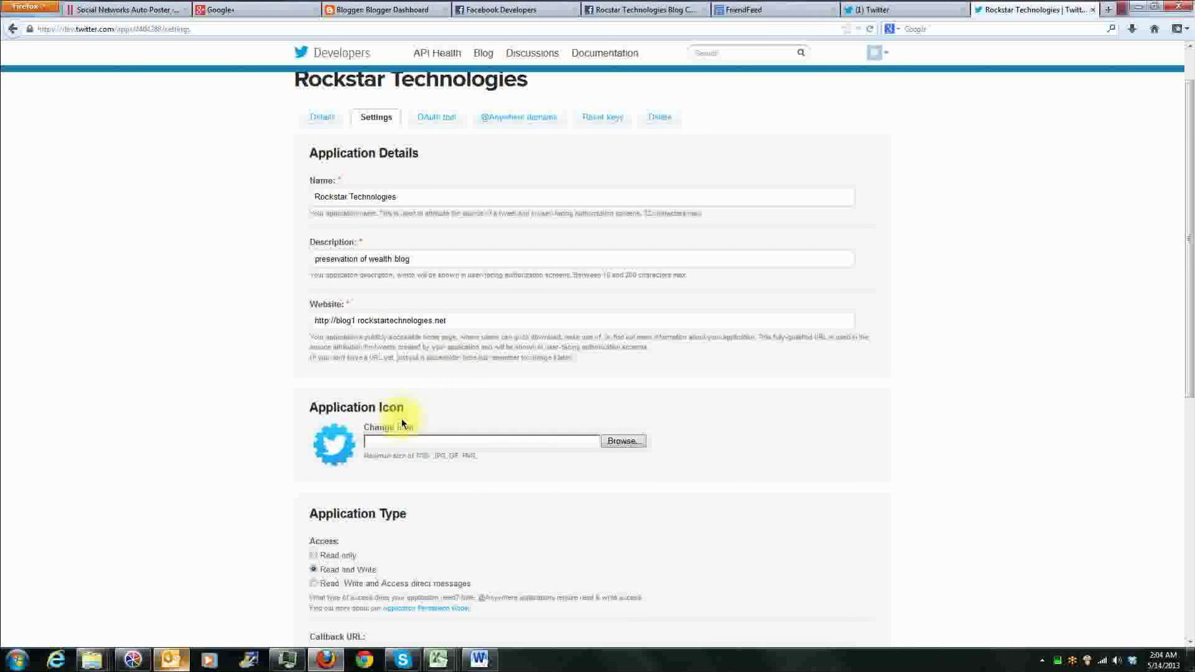
scroll(454, 405, "up", 1)
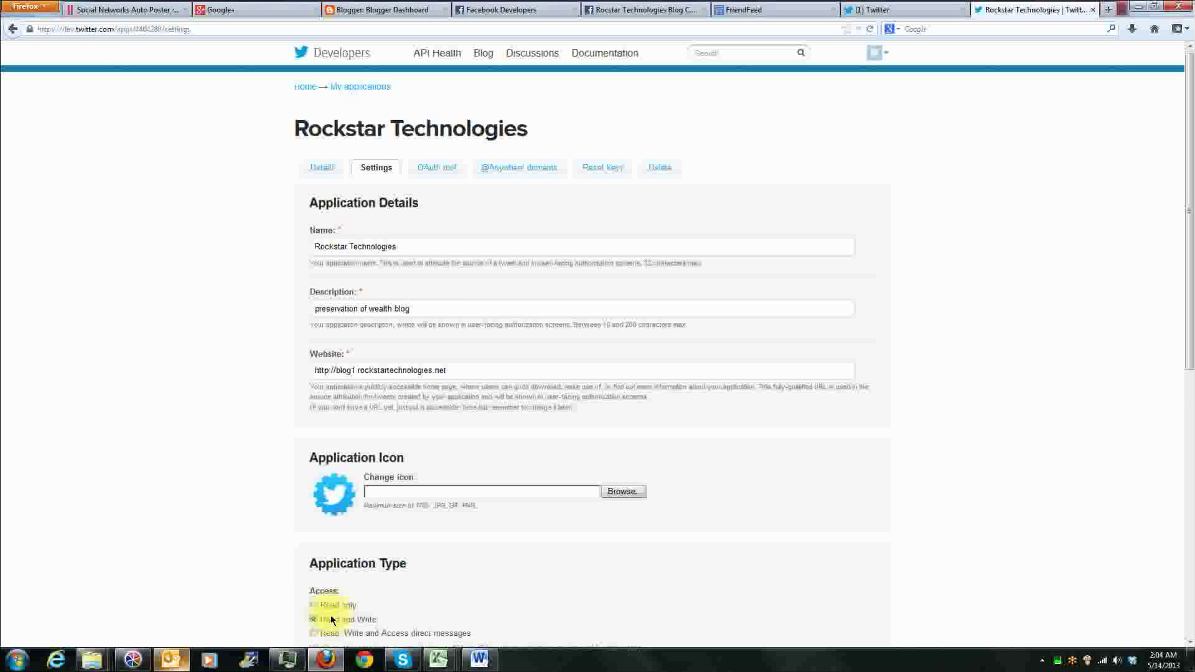
Step: Open the app's Details tab and copy the OAuth consumer key
left_click(333, 180)
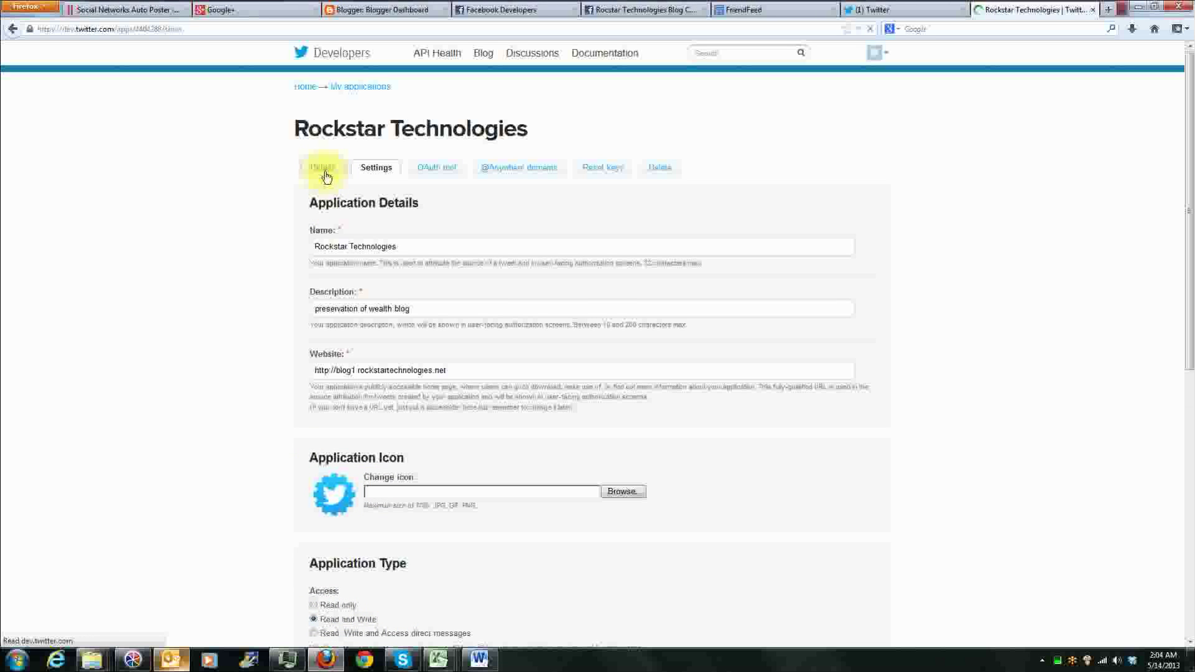
scroll(497, 331, "down", 3)
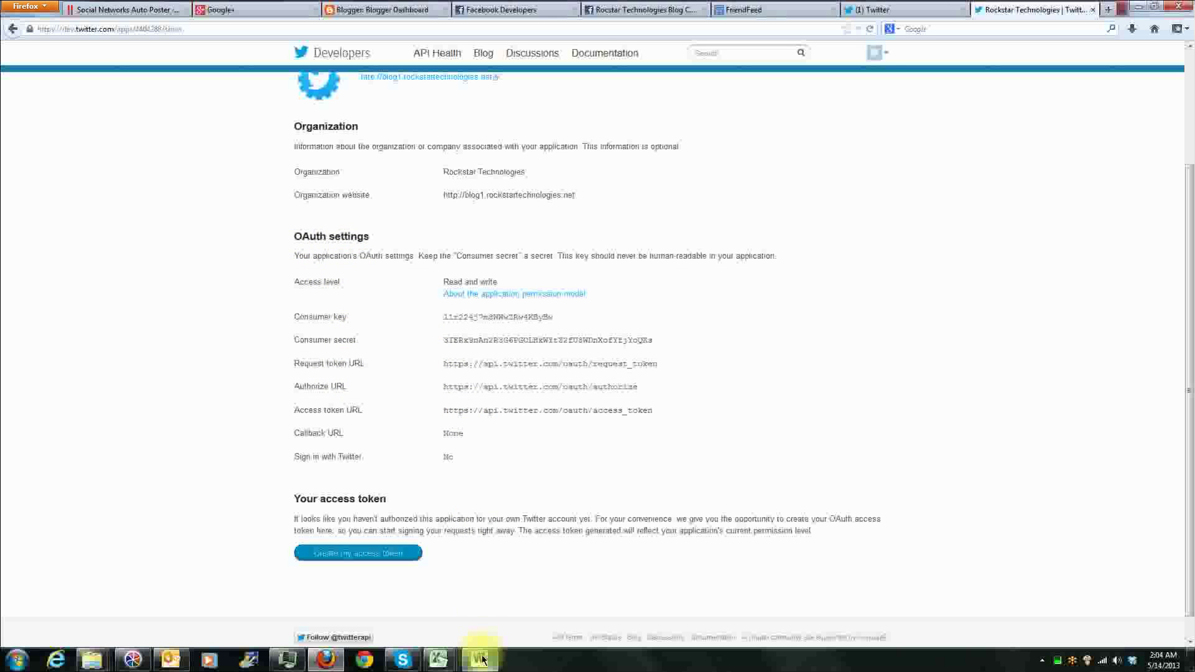
left_click_drag(445, 339, 618, 340)
left_click_drag(443, 317, 473, 316)
left_click_drag(540, 326, 551, 328)
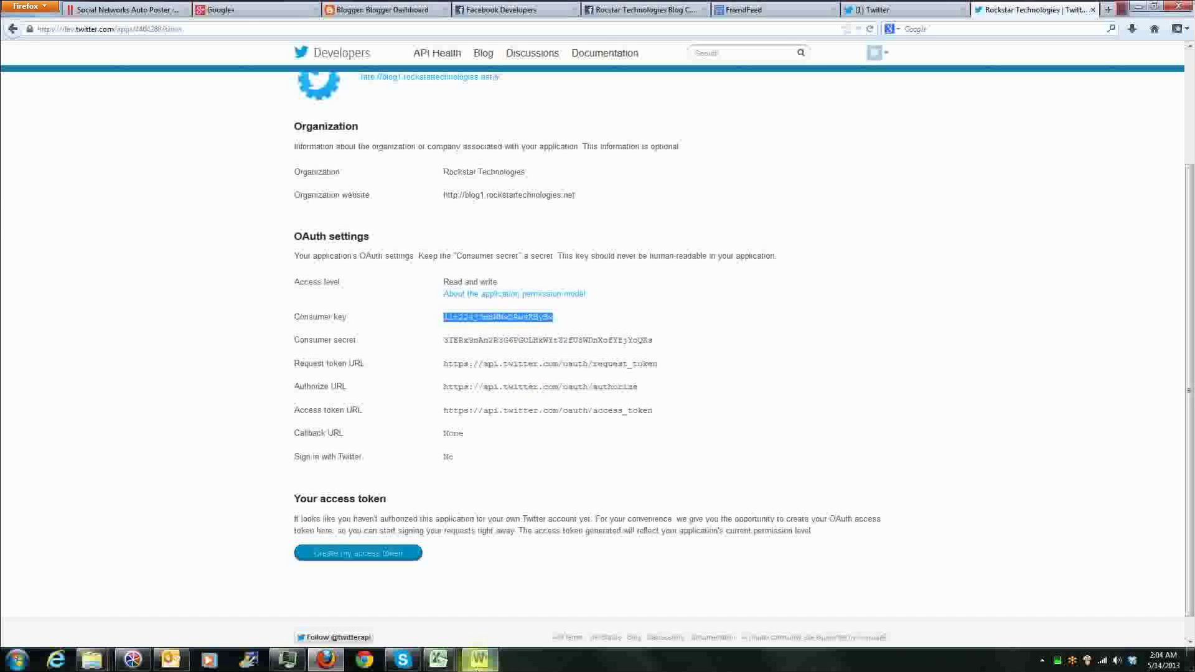
left_click(480, 659)
Step: Paste the new consumer key over the old Twitter consumer key in Word
scroll(769, 246, "up", 1)
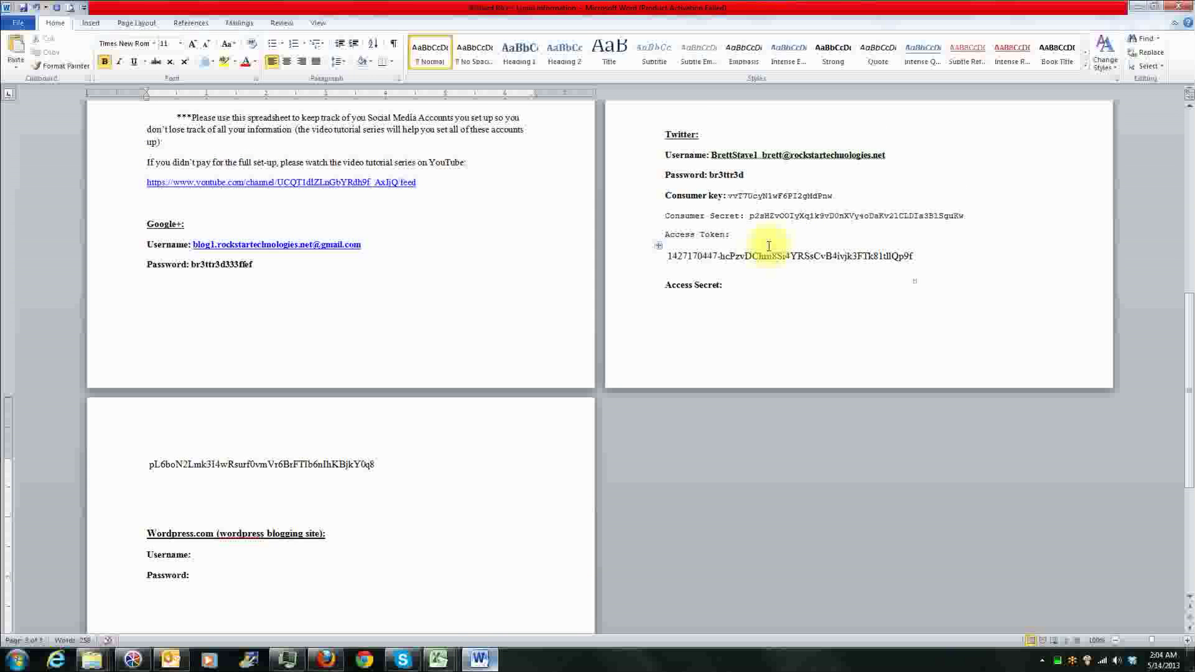
scroll(768, 246, "up", 1)
left_click_drag(728, 228, 840, 230)
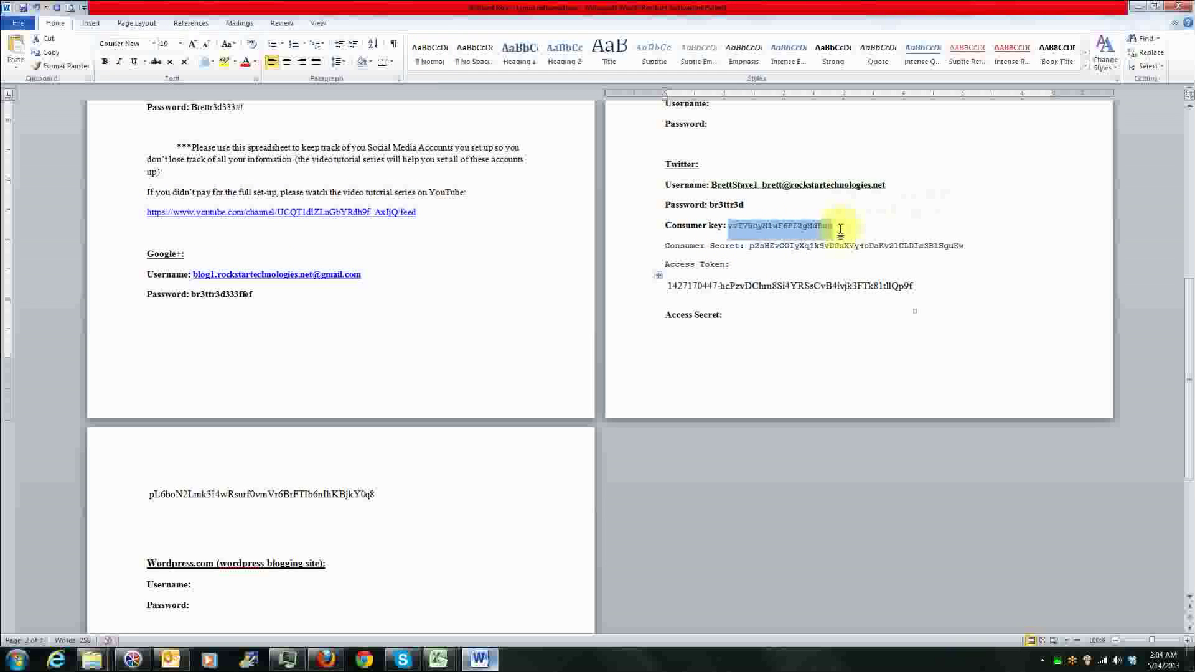
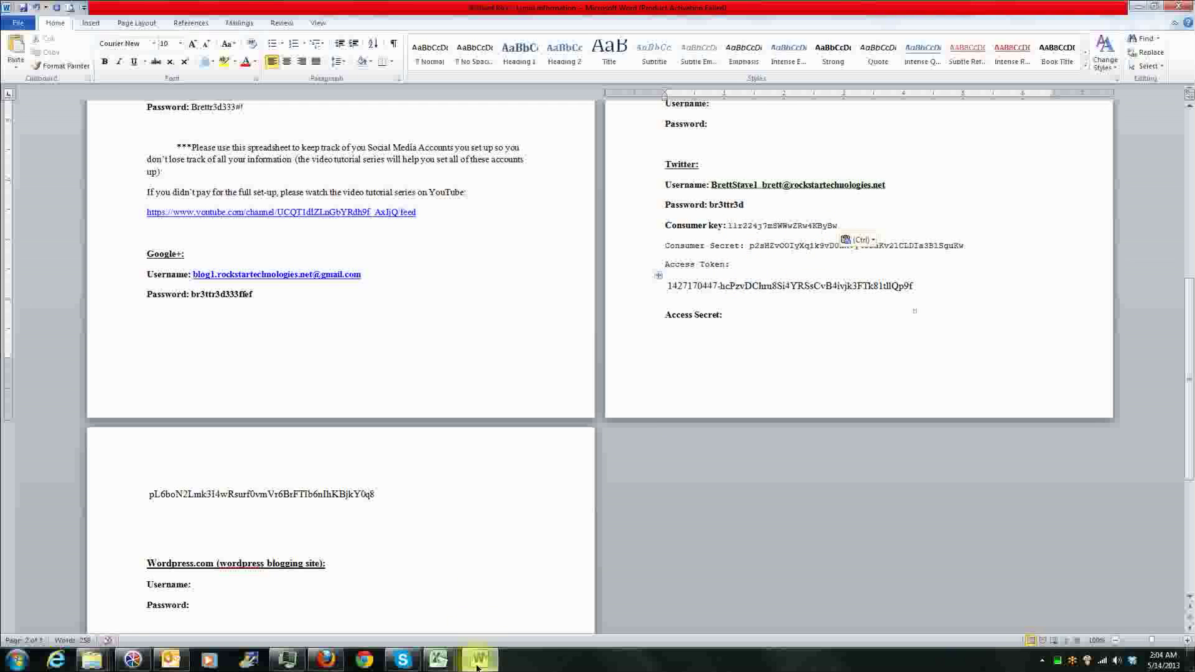
Step: Copy the app's consumer secret and paste it over the old Consumer Secret value
left_click(333, 667)
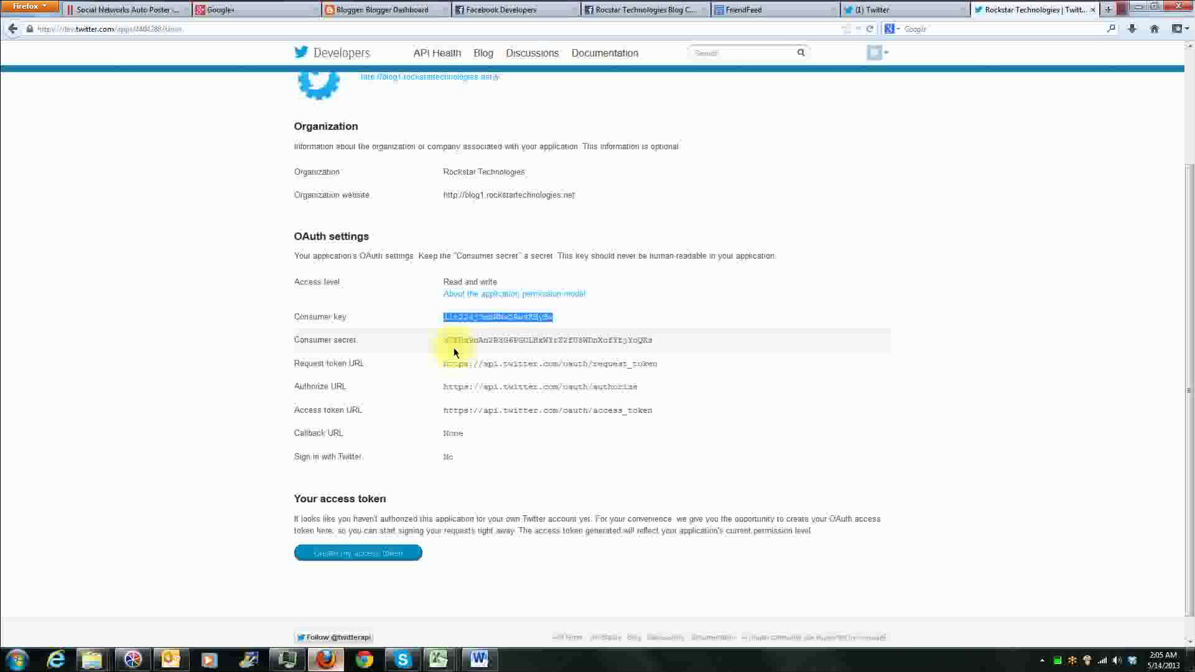
left_click_drag(443, 342, 649, 343)
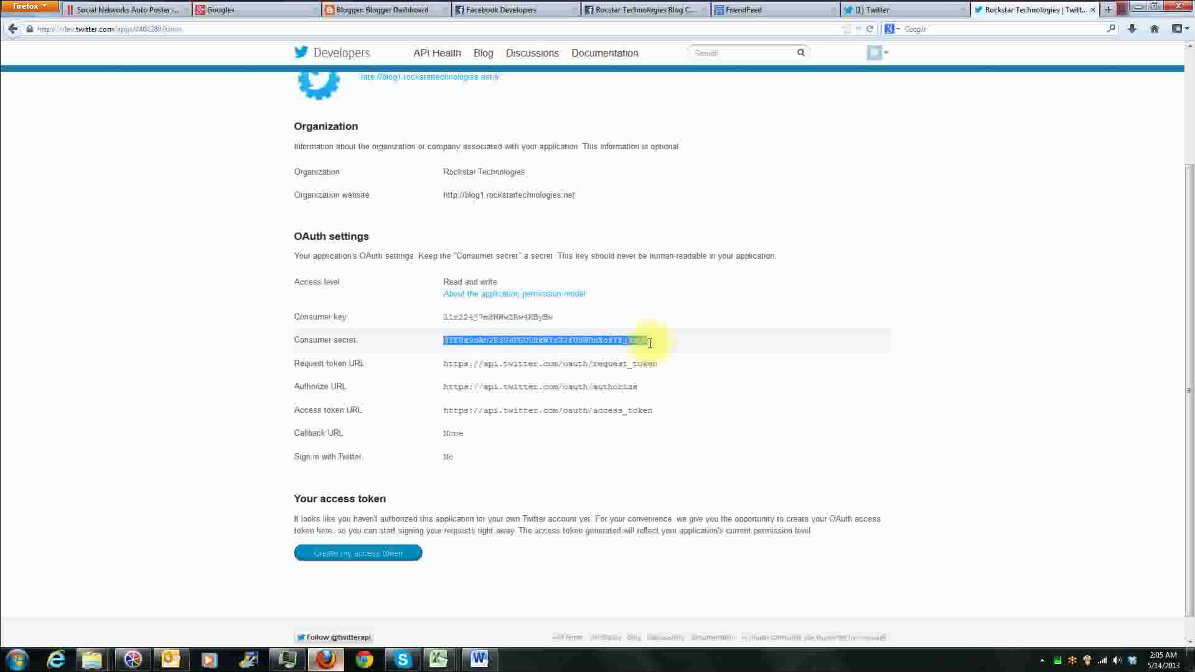
left_click(479, 660)
left_click_drag(670, 287, 900, 290)
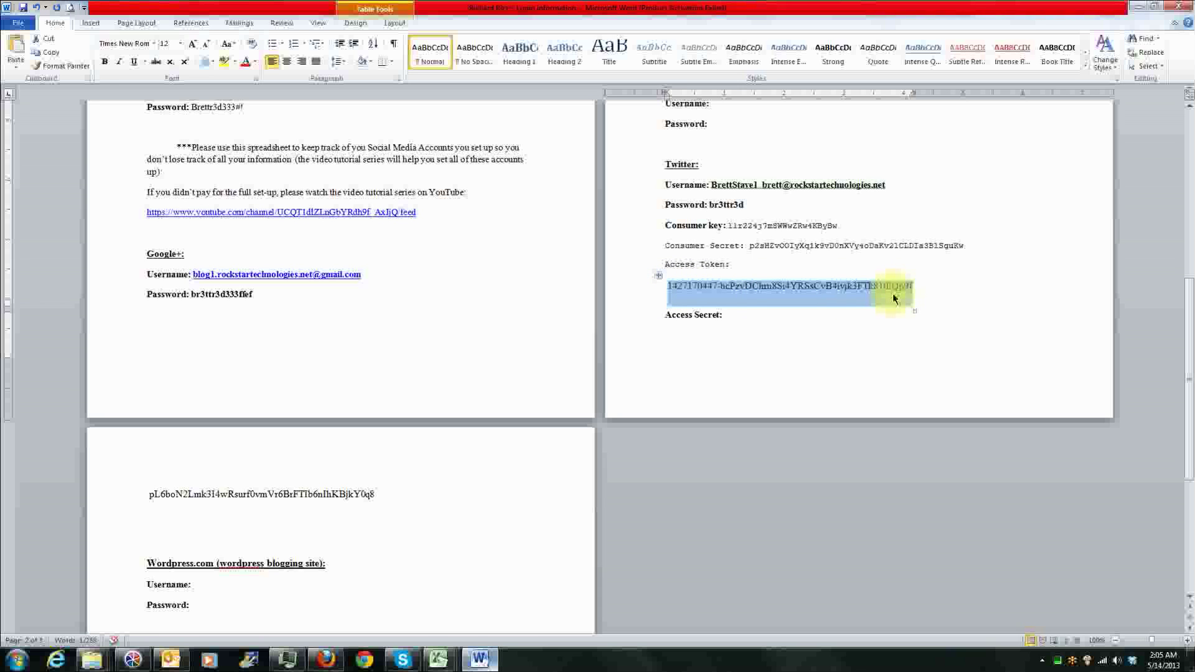
key("ctrl+v")
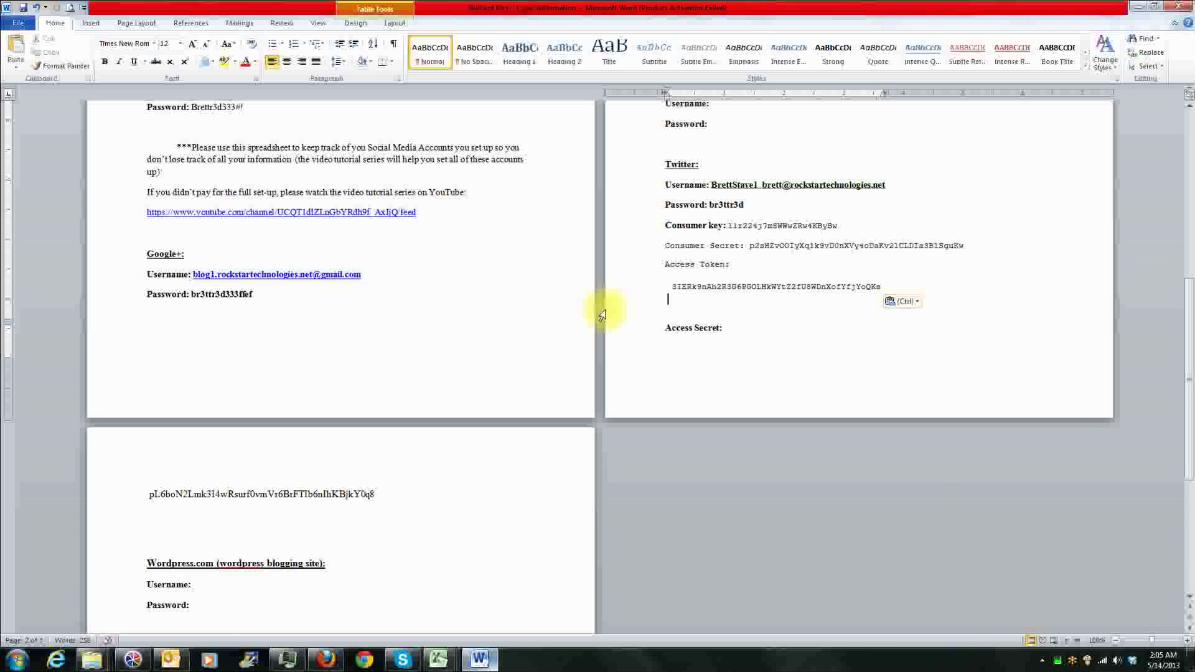
left_click_drag(674, 287, 877, 286)
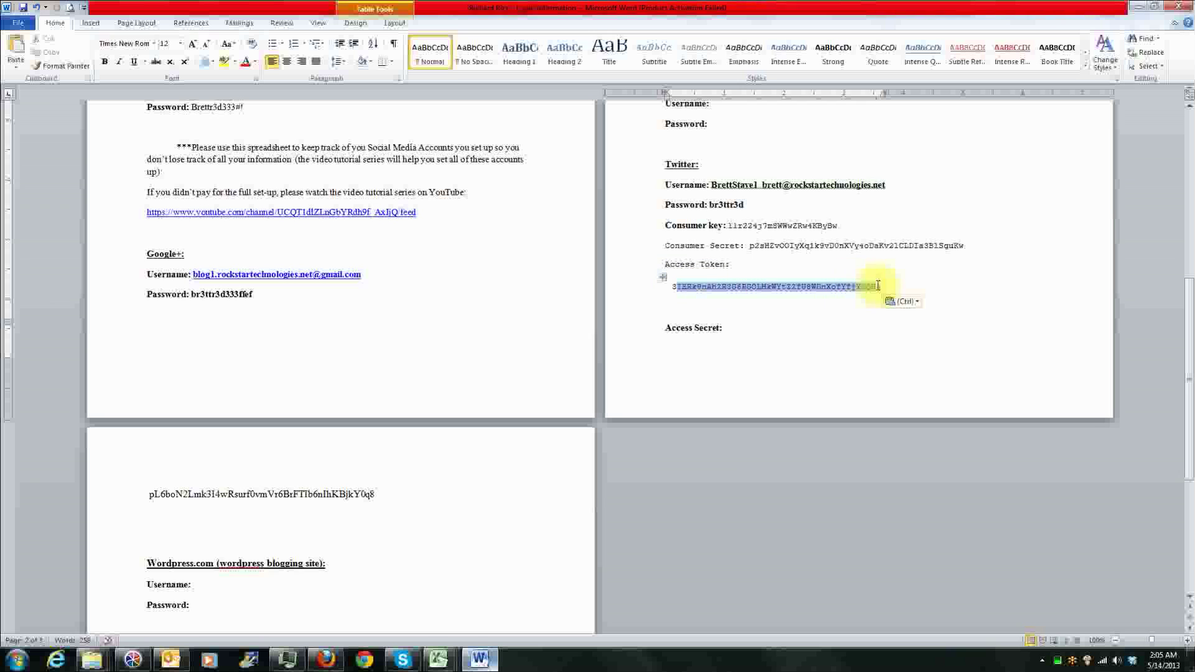
left_click_drag(673, 286, 872, 287)
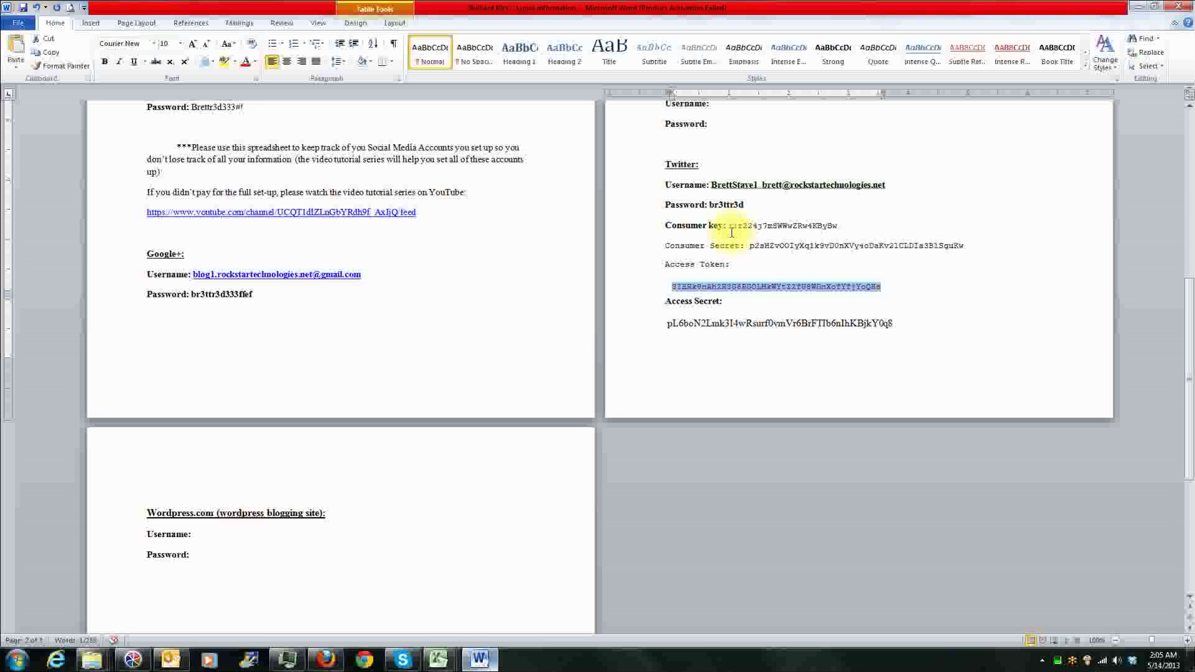
left_click_drag(748, 245, 988, 251)
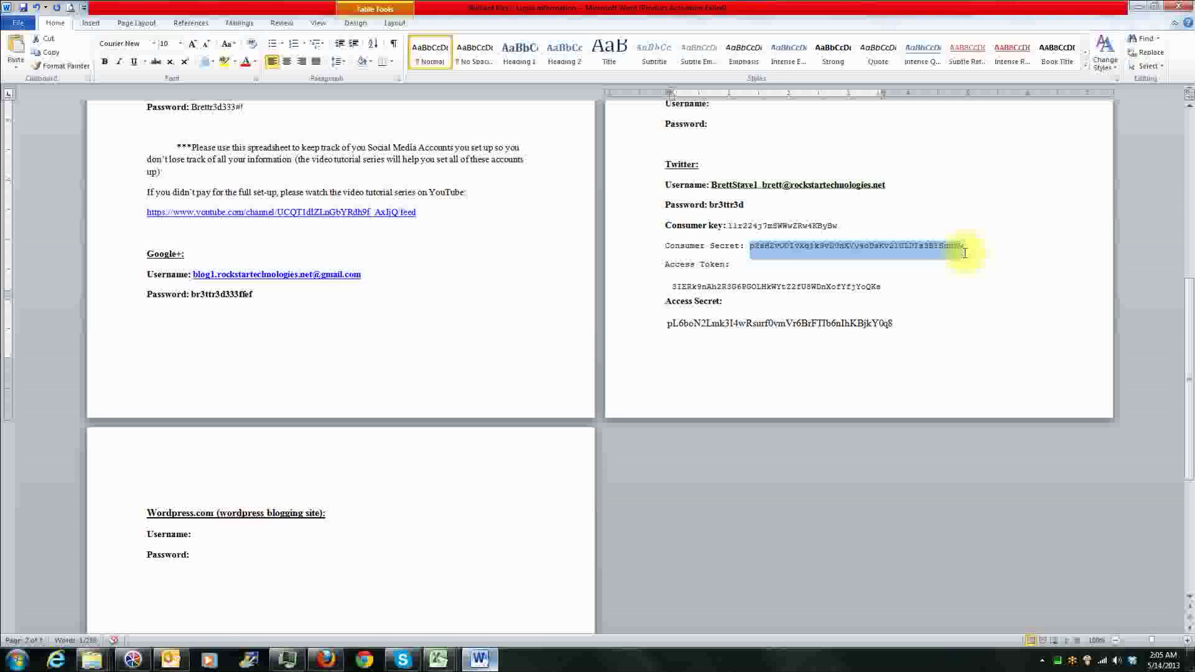
key("ctrl+v")
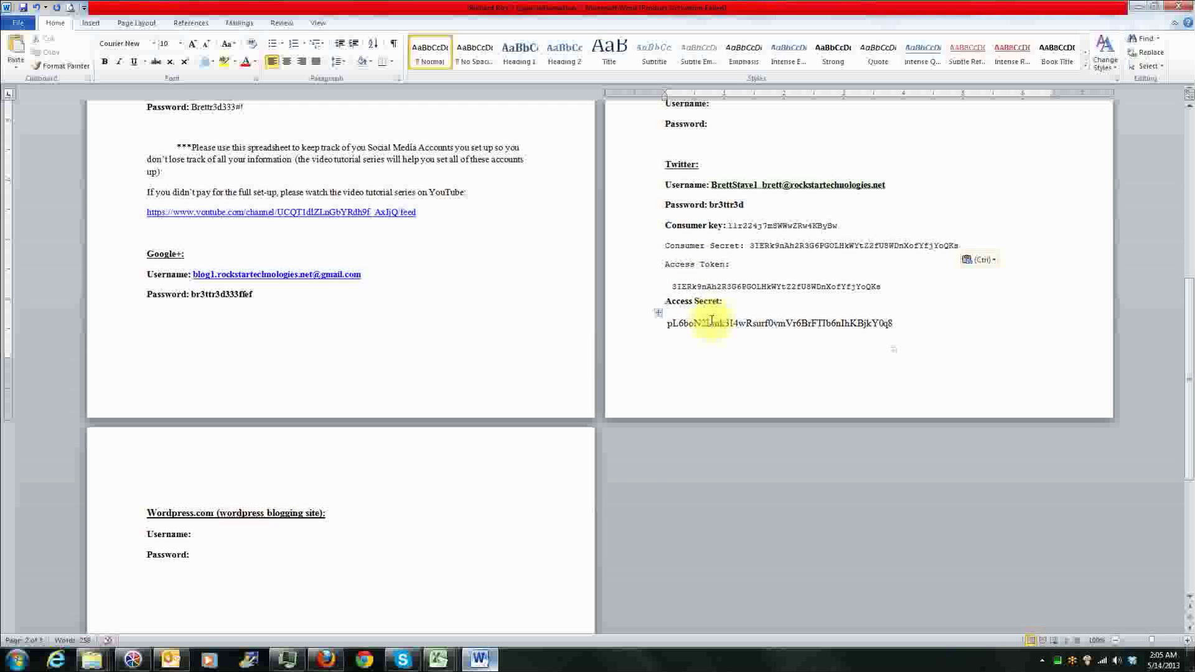
Step: Generate an access token for the Twitter app in Twitter Developers
left_click(333, 661)
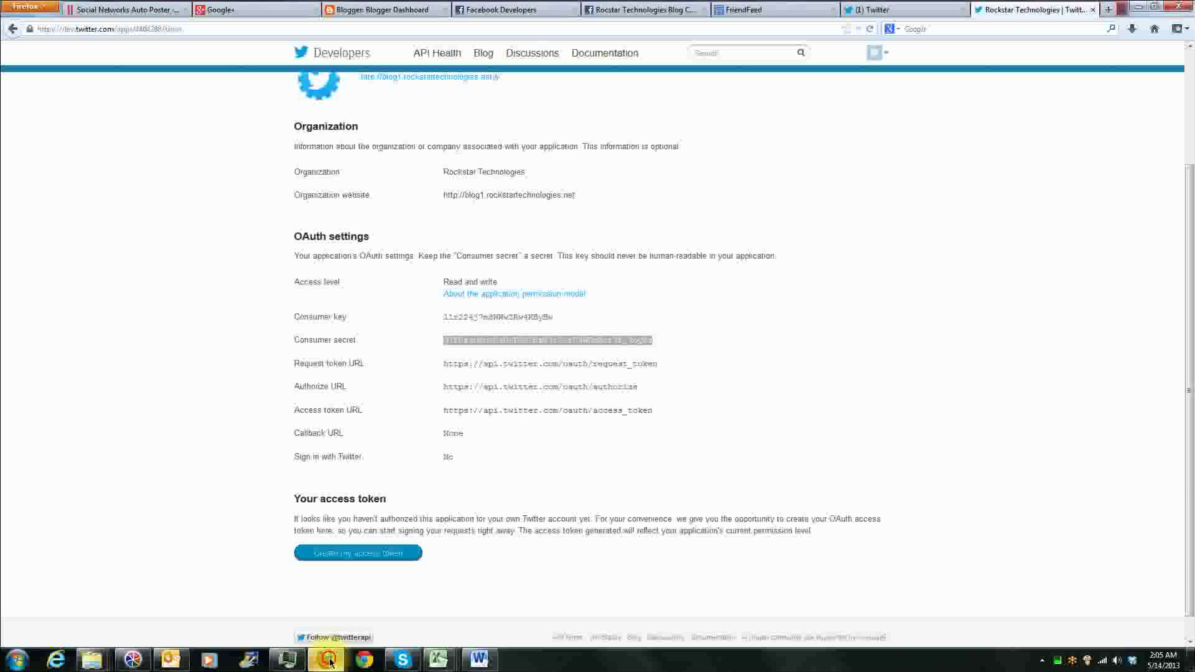
left_click(382, 555)
scroll(515, 522, "down", 4)
left_click(376, 530)
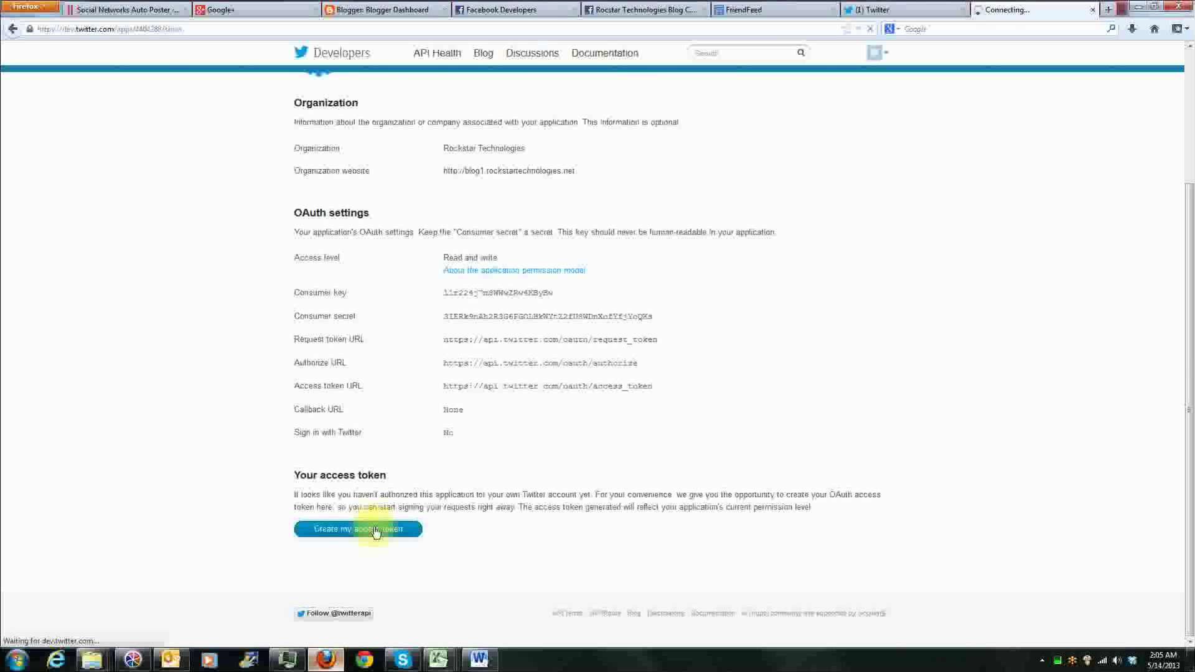
Step: Copy the newly generated access token and bring the Word credentials notes forward
scroll(641, 460, "down", 3)
scroll(633, 420, "down", 2)
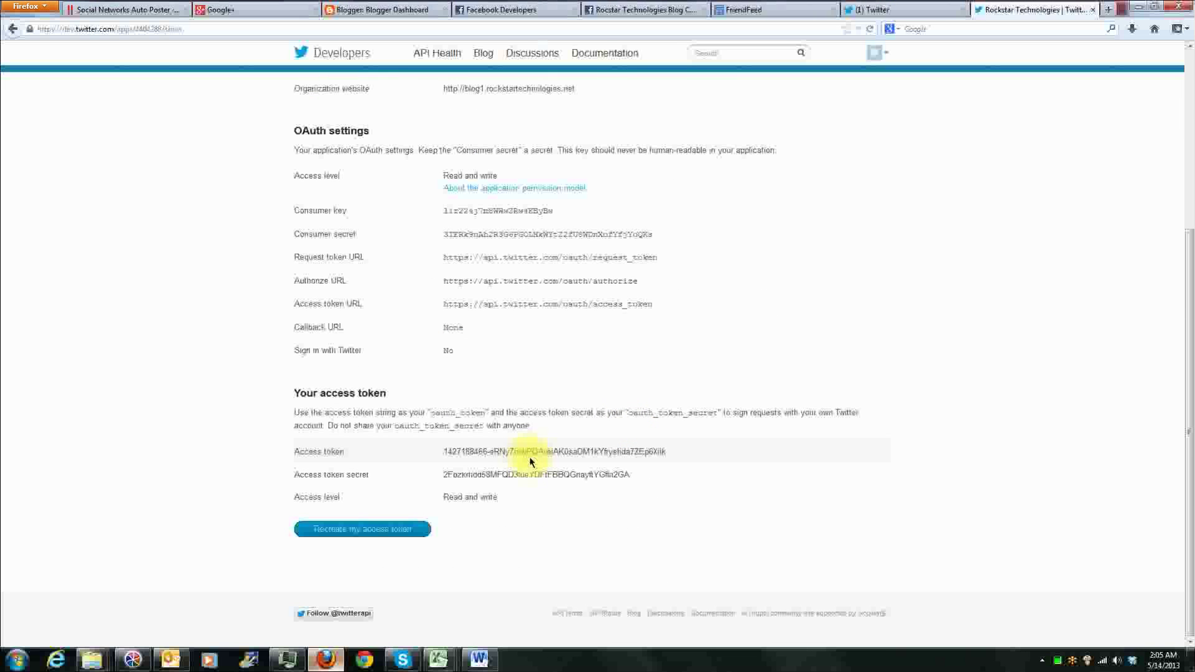
left_click_drag(443, 452, 664, 454)
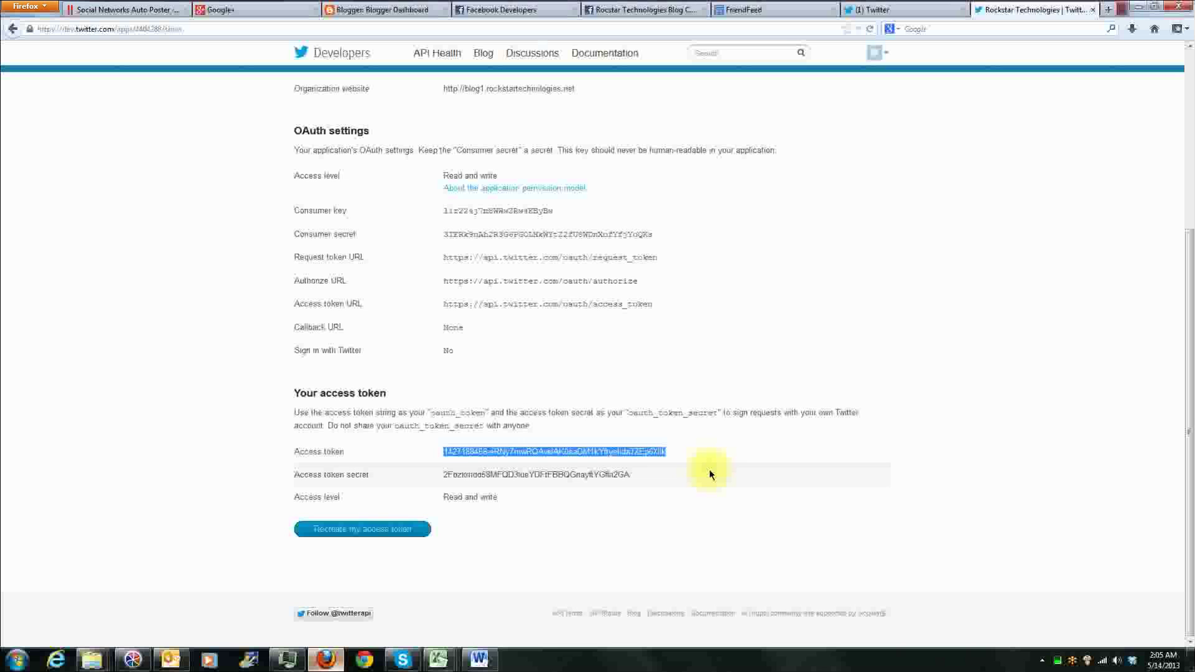
left_click(479, 659)
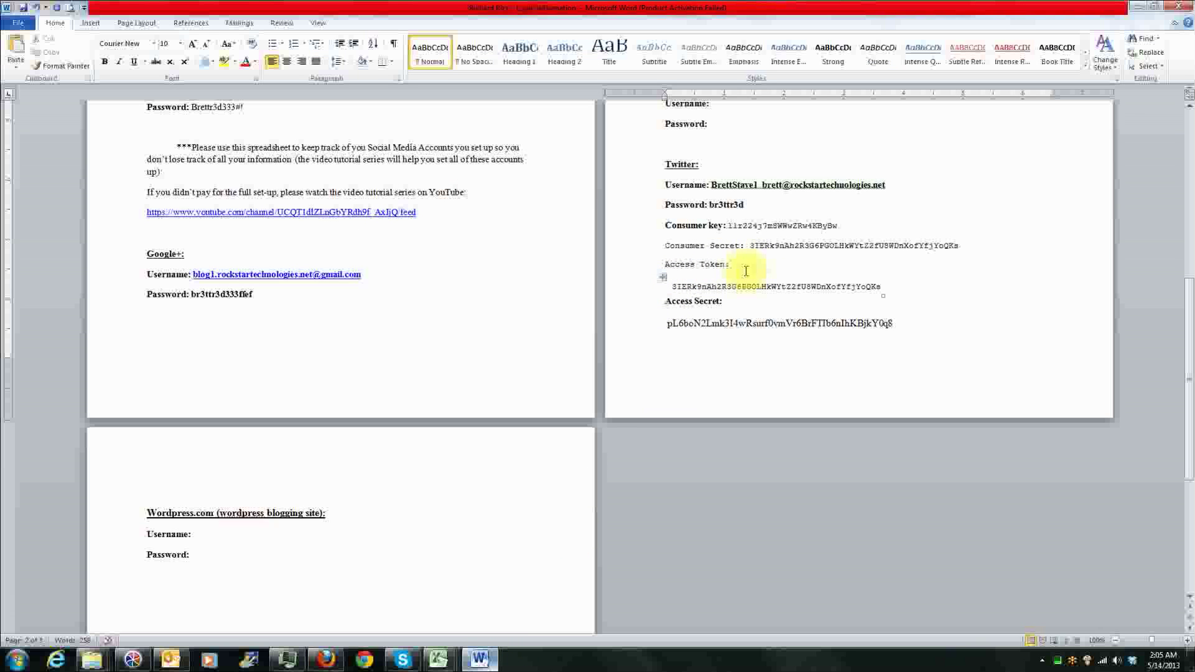
Step: Overwrite the old Access Token and Access Secret lines in Word with the new token and token secret
left_click_drag(673, 287, 883, 288)
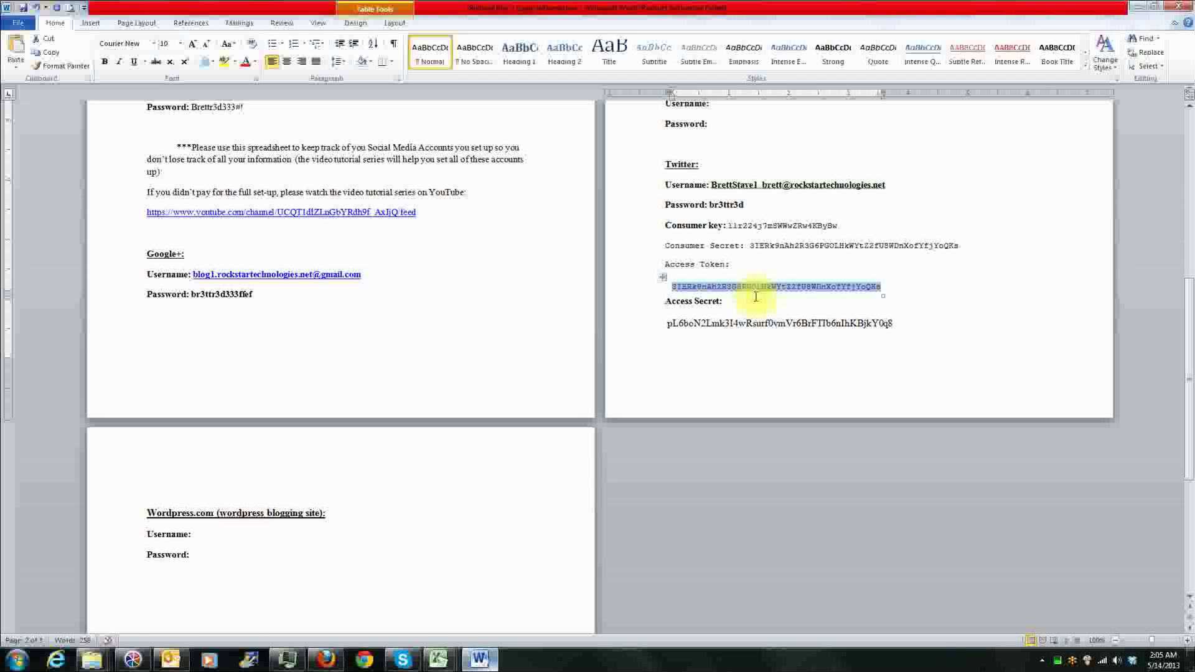
key("ctrl+v")
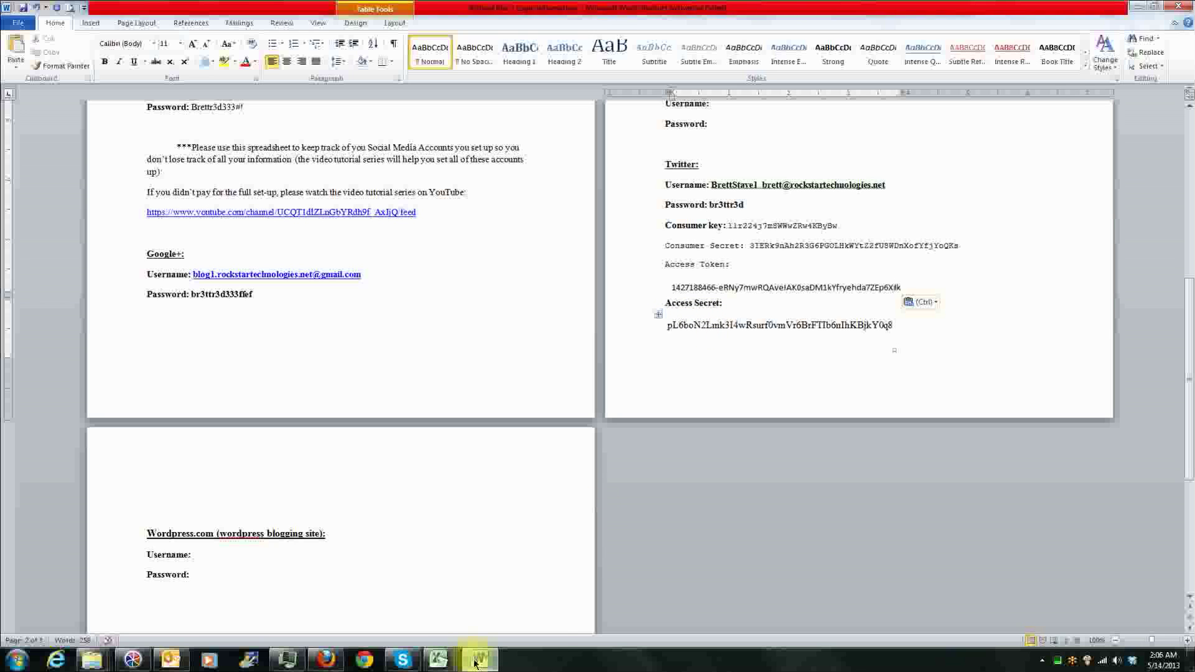
left_click(325, 664)
left_click(444, 475)
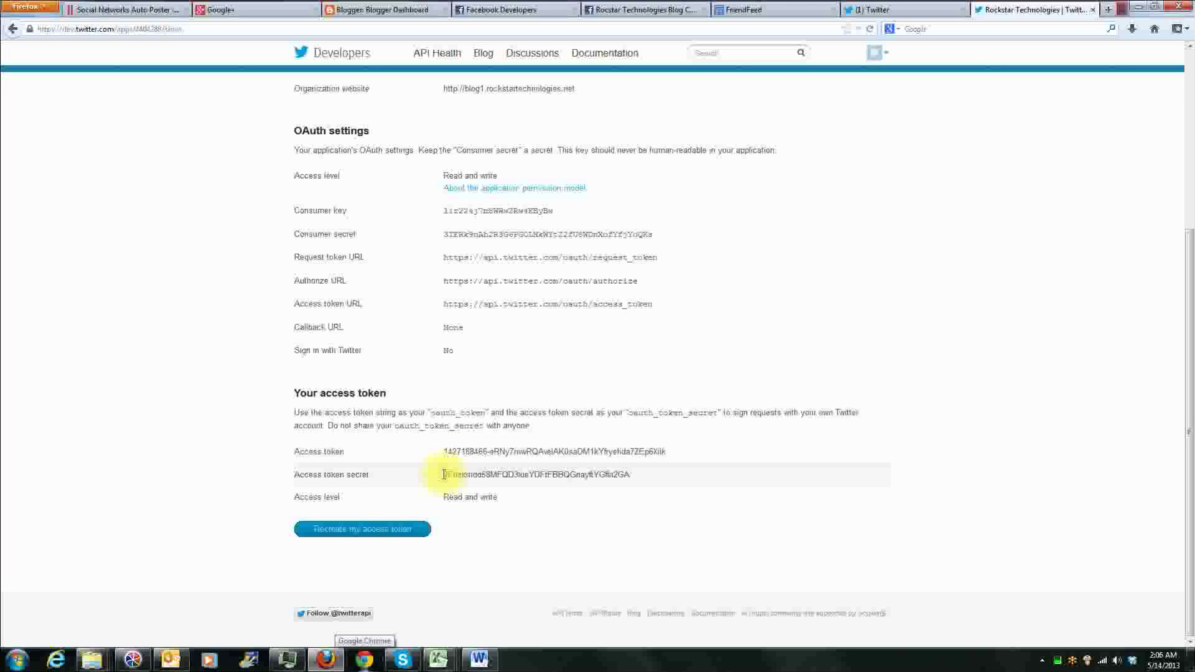
left_click_drag(444, 474, 606, 475)
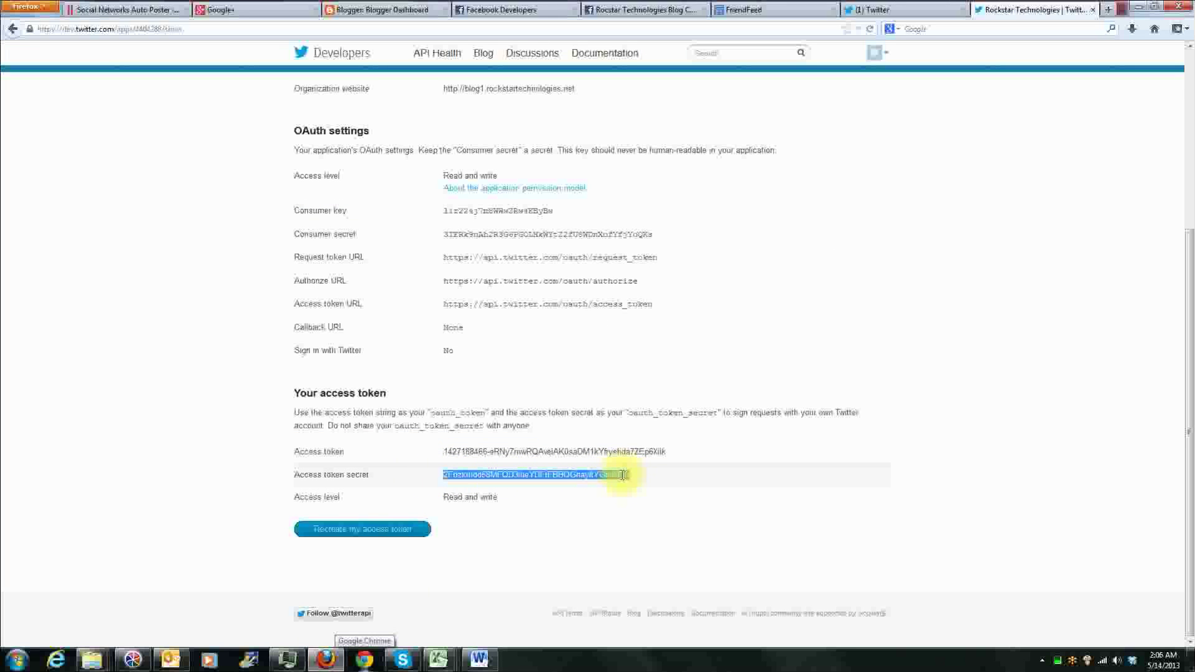
left_click(480, 660)
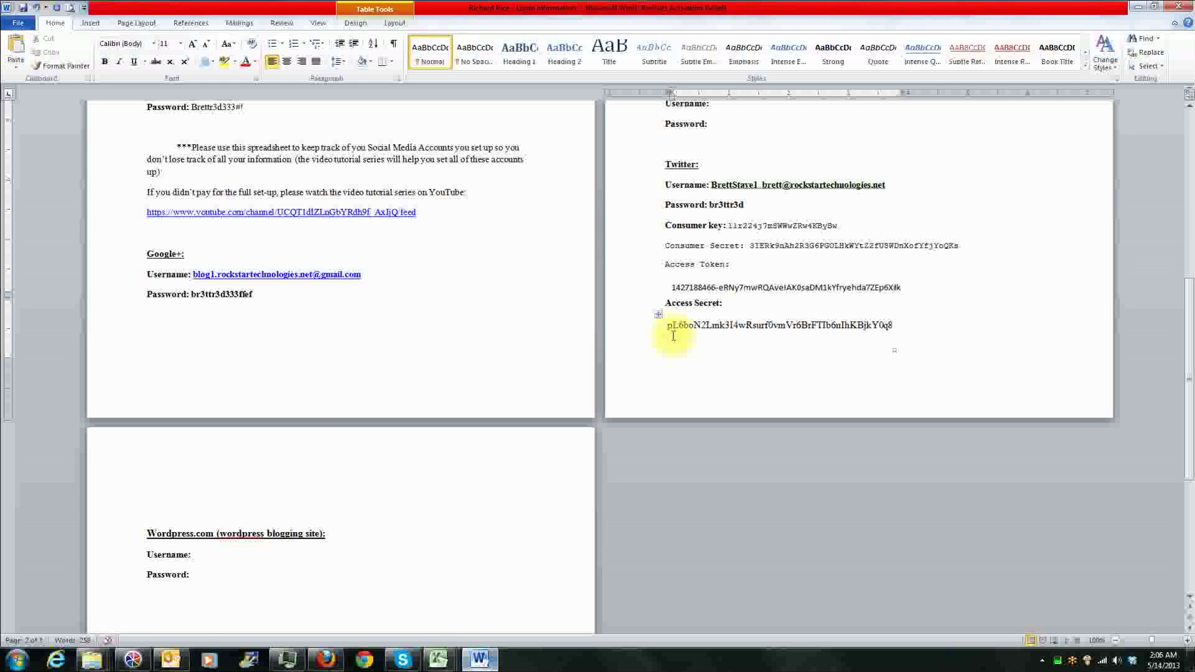
left_click_drag(669, 326, 882, 321)
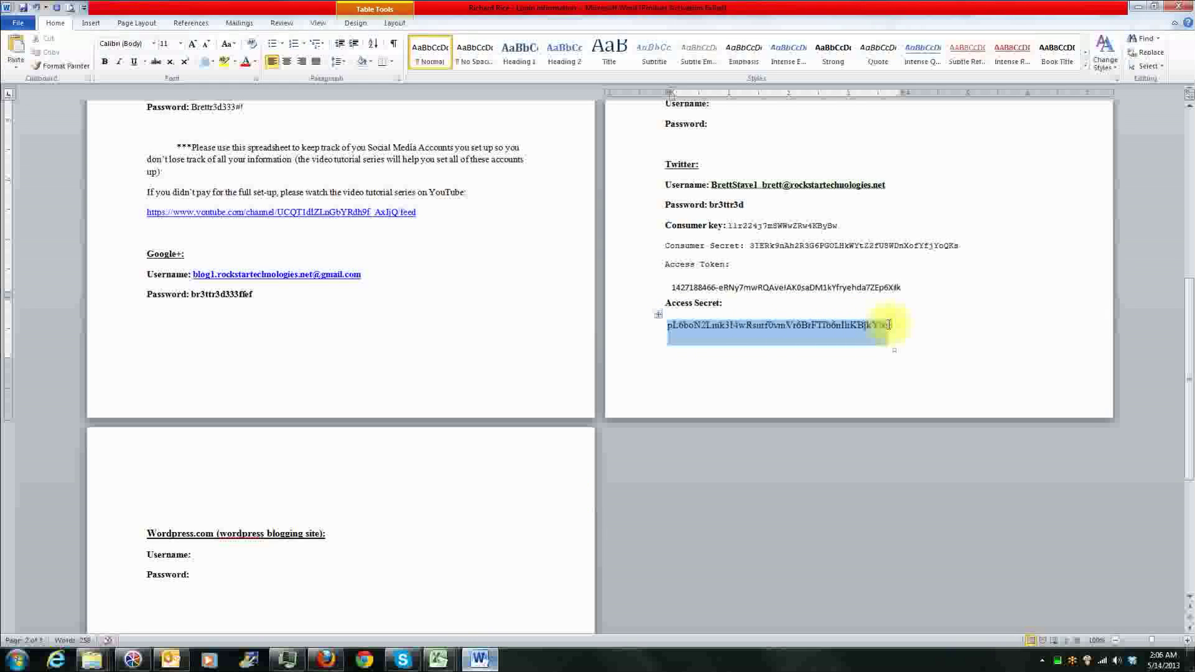
key("ctrl+v")
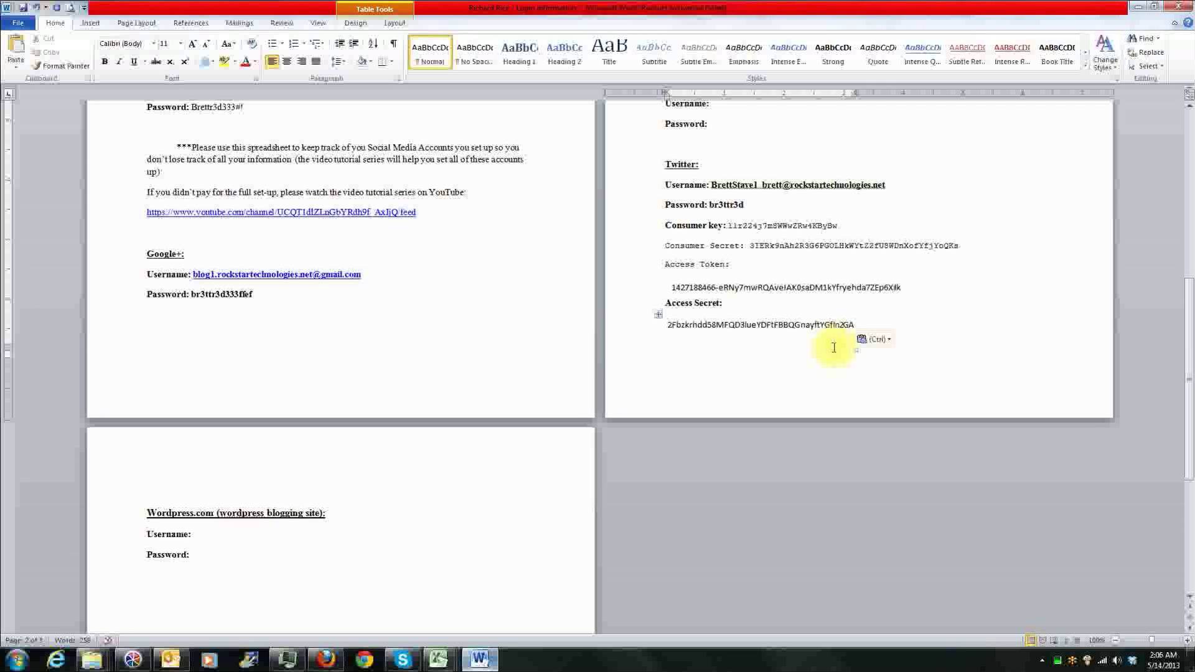
left_click(327, 662)
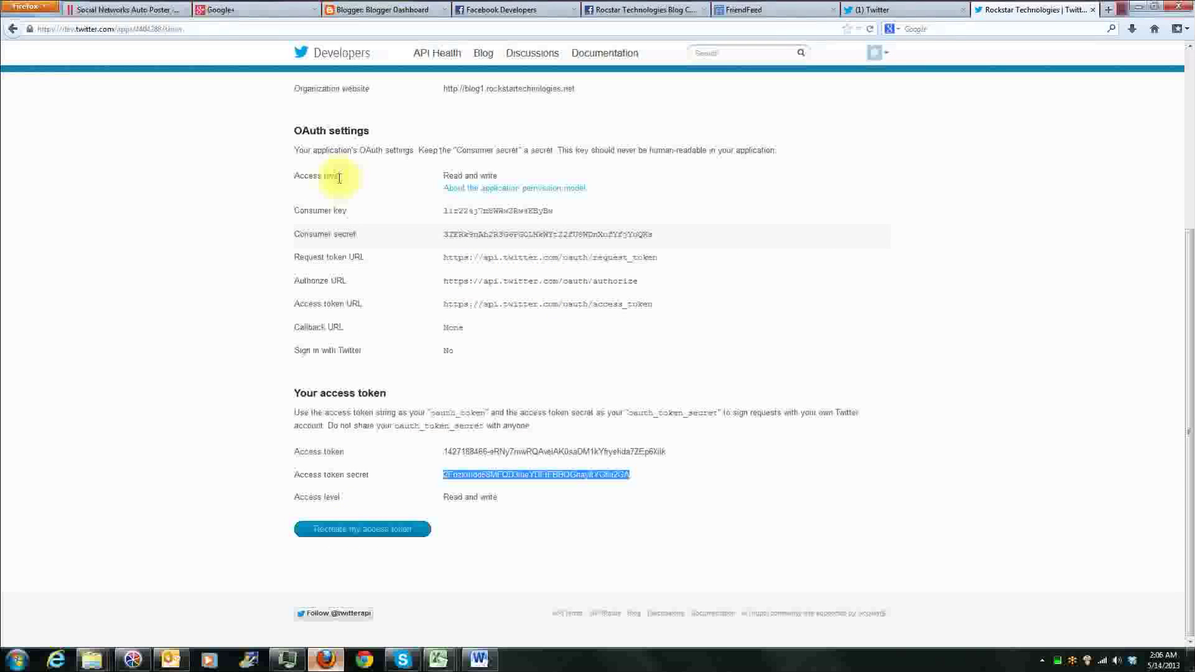
Step: In the SNAP settings, remove the unfinished Twitter account, confirming and resending the page
left_click(127, 10)
scroll(650, 209, "up", 3)
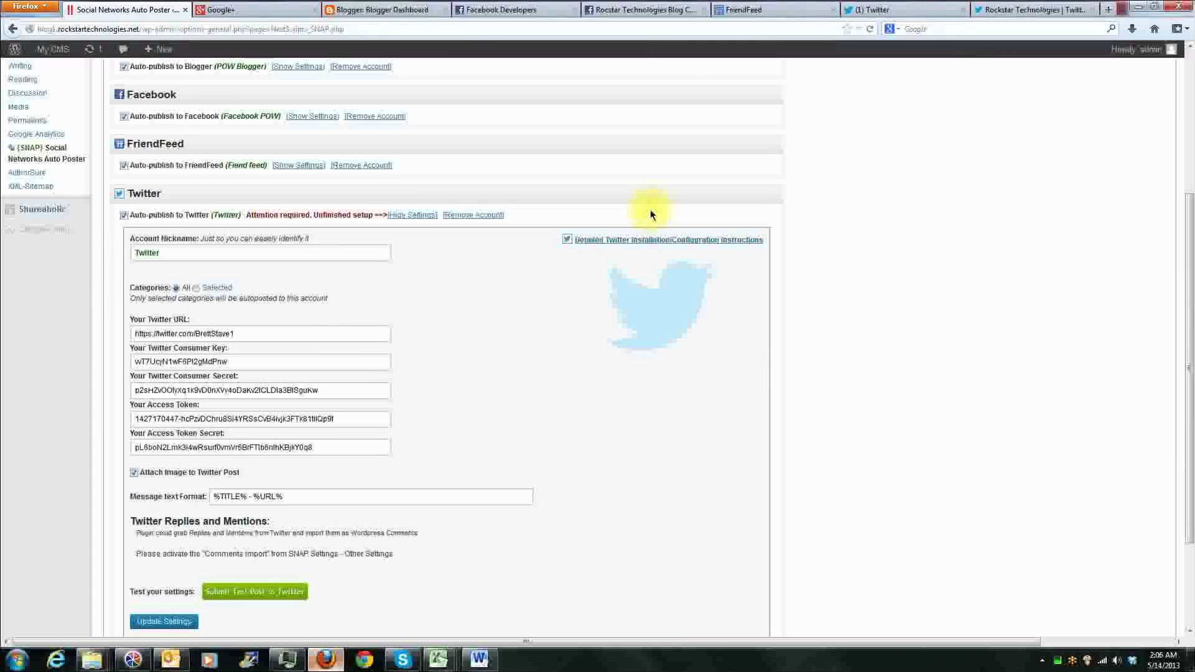
scroll(573, 368, "down", 3)
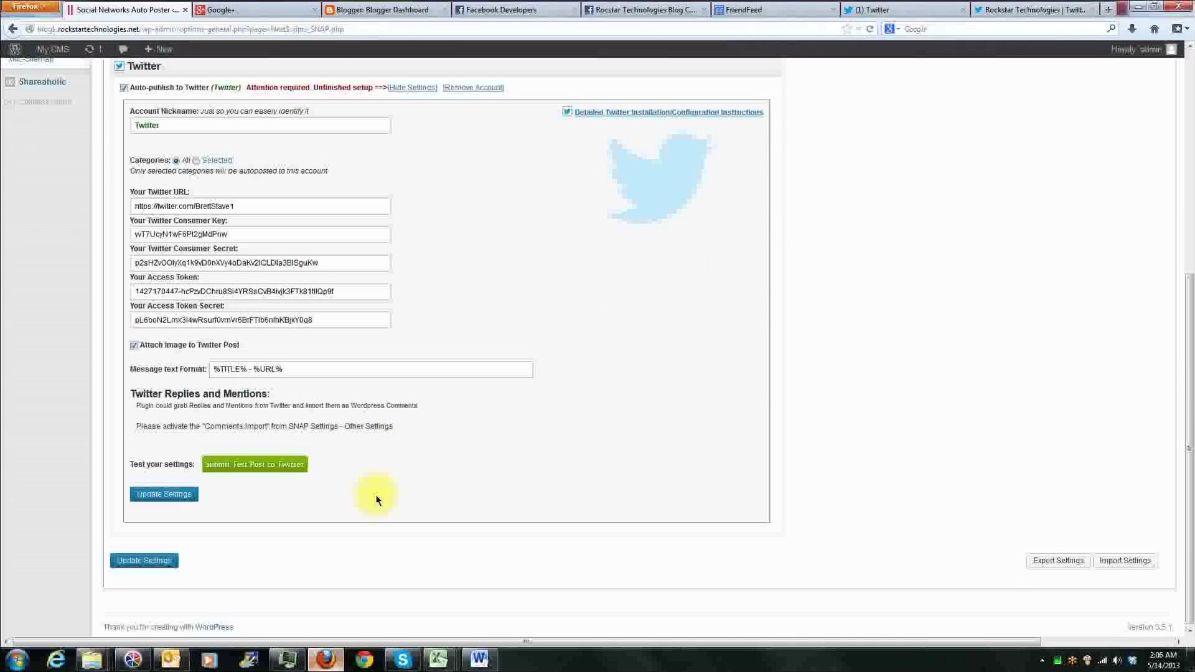
scroll(526, 377, "up", 1)
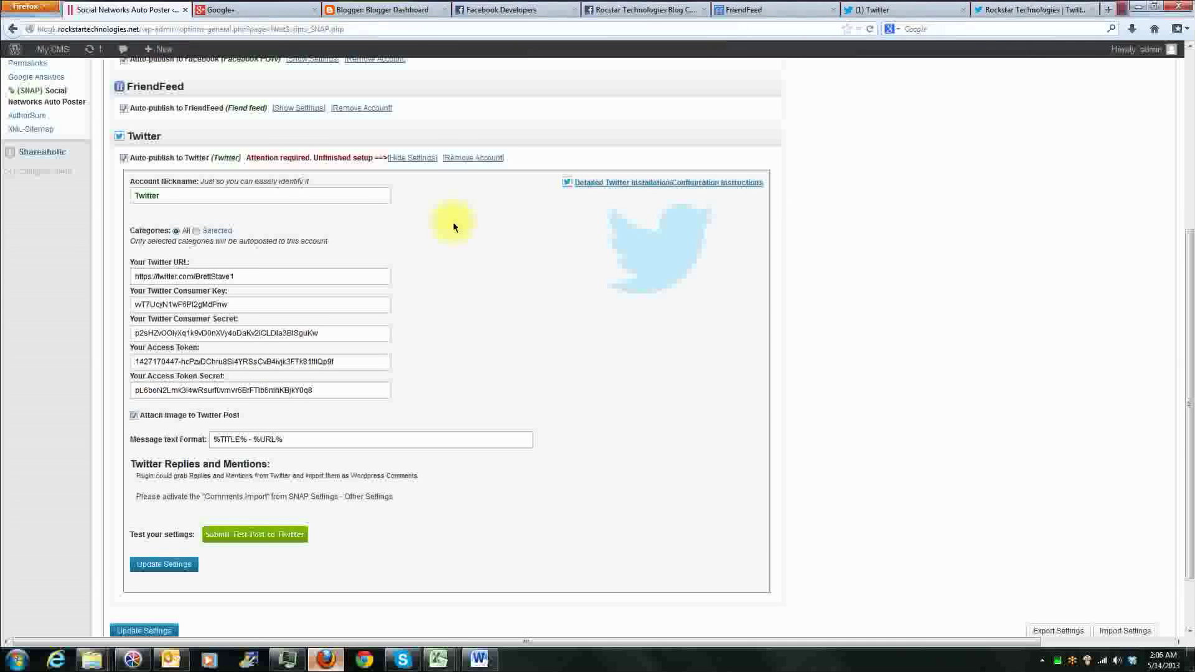
left_click(464, 158)
left_click(572, 283)
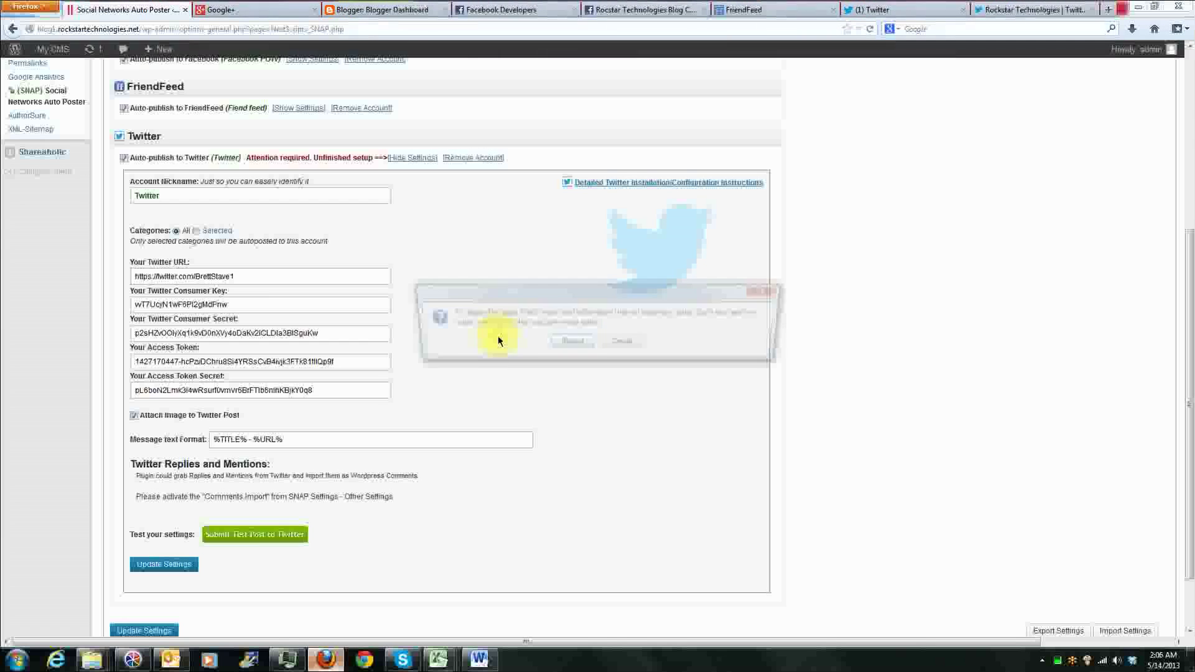
left_click(571, 344)
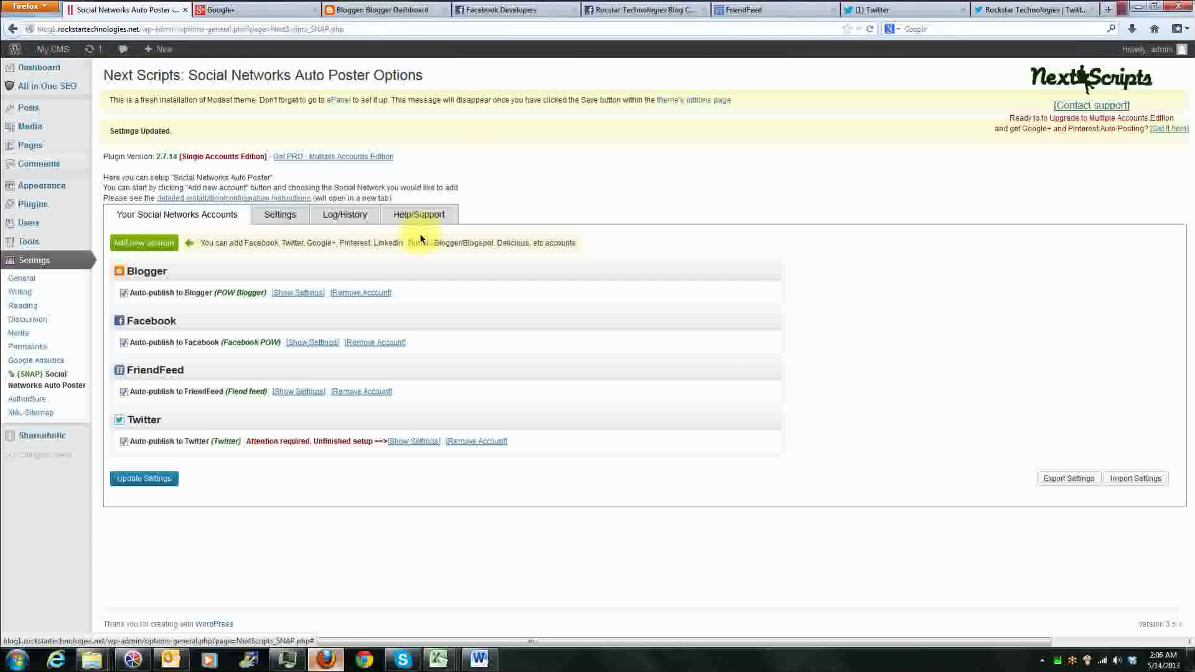
Step: Retry removing the Twitter account twice more, confirming and resending each time
left_click(464, 441)
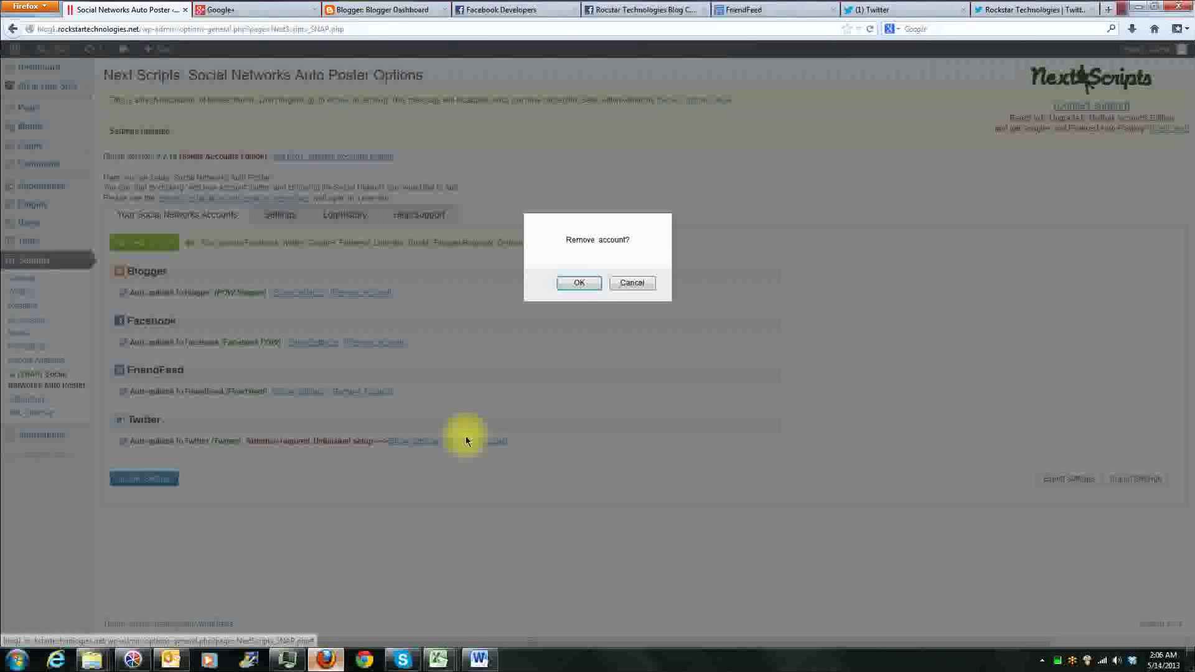
left_click(579, 283)
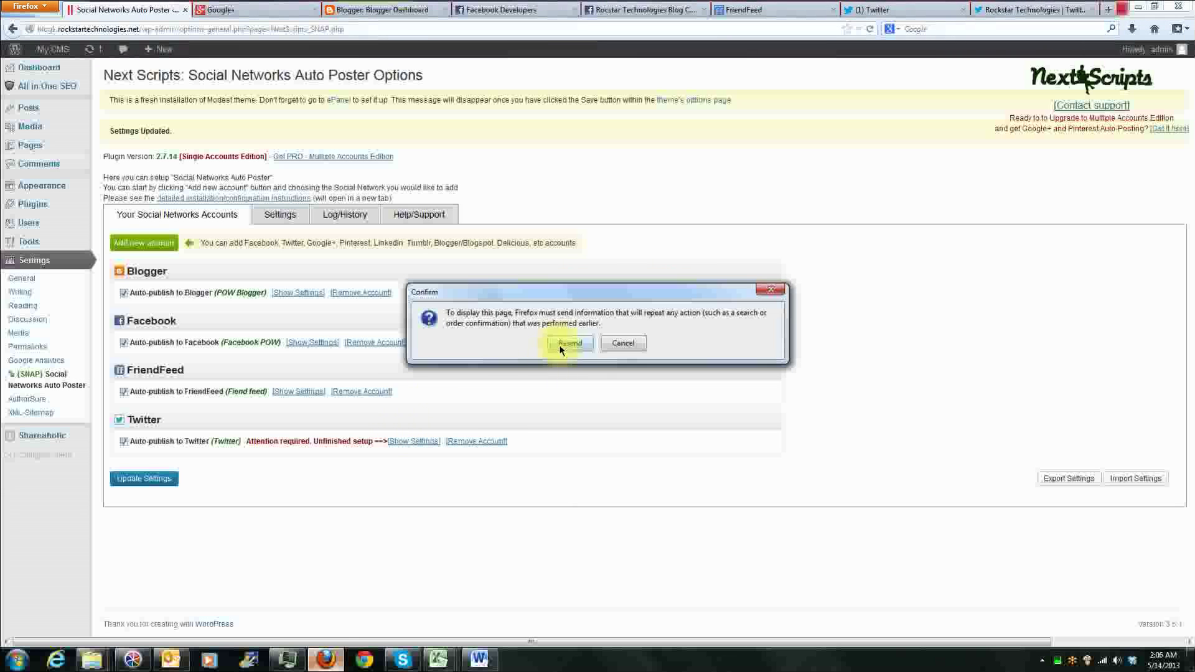
left_click(560, 346)
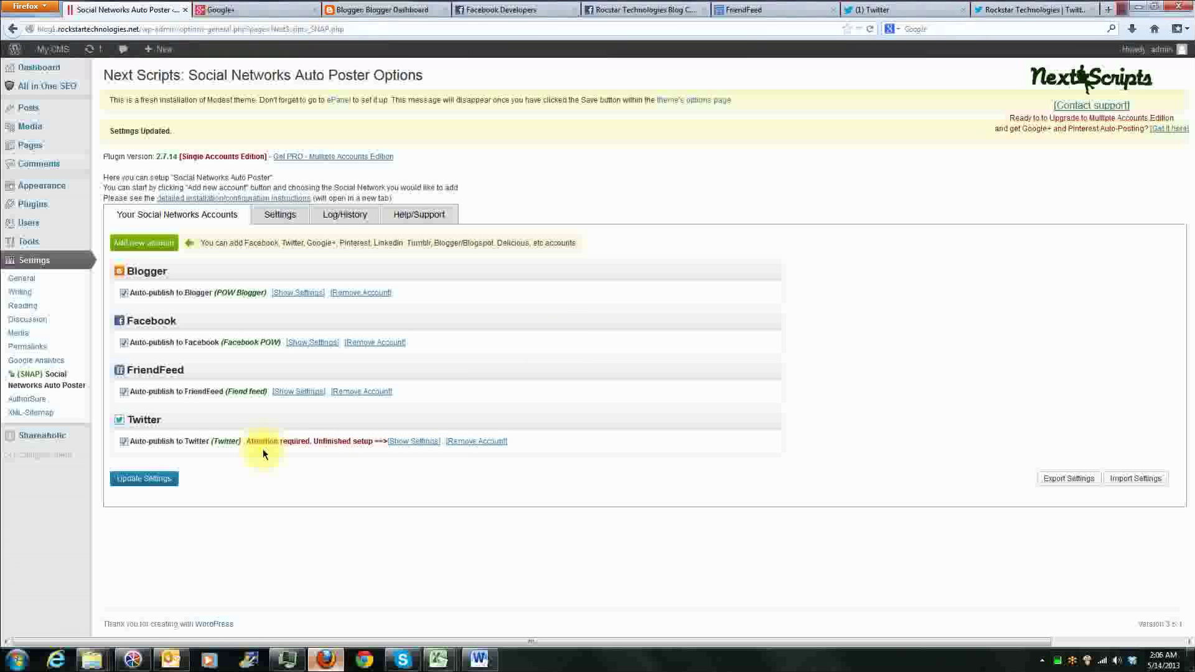
left_click(468, 441)
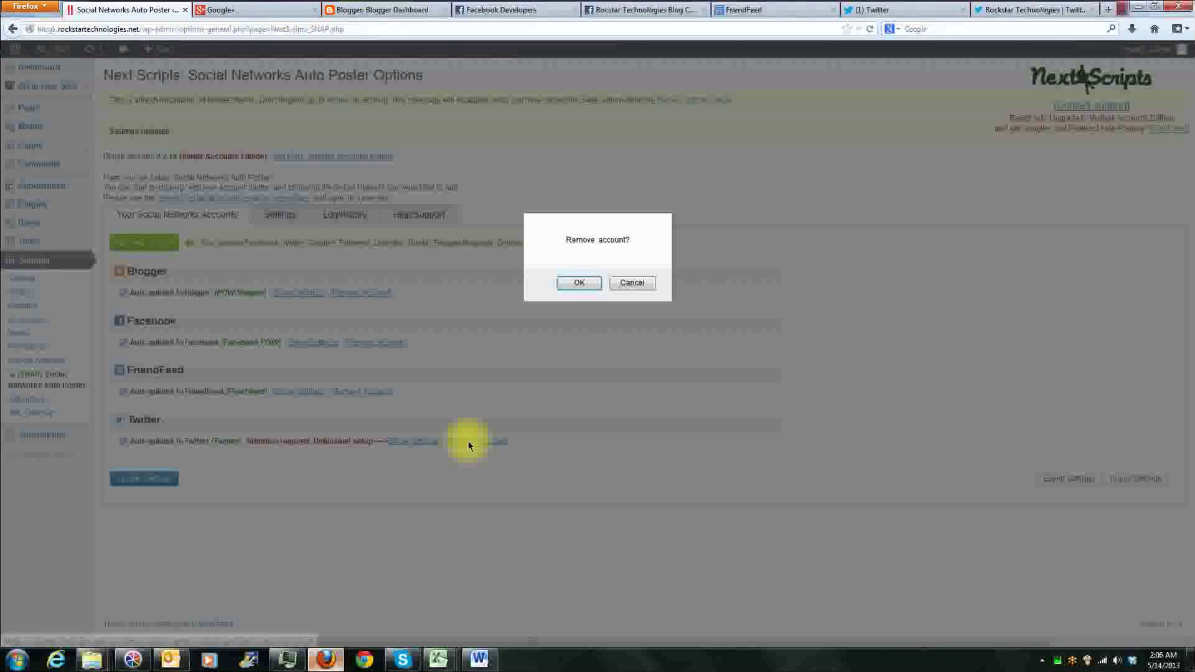
left_click(570, 285)
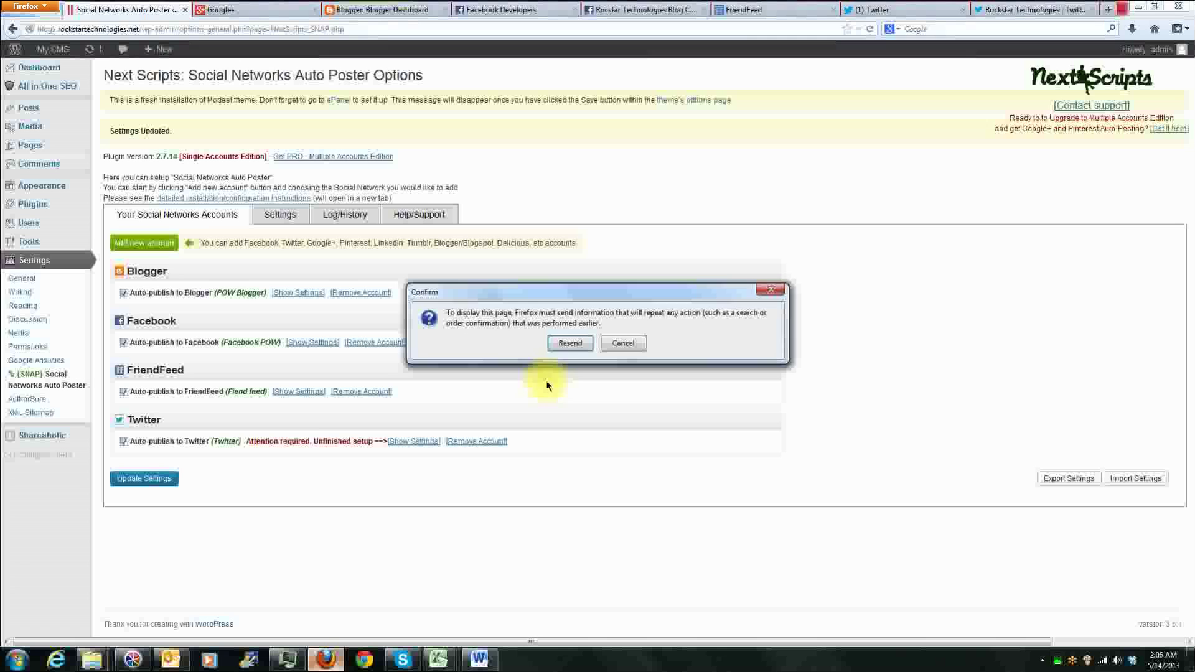
left_click(571, 342)
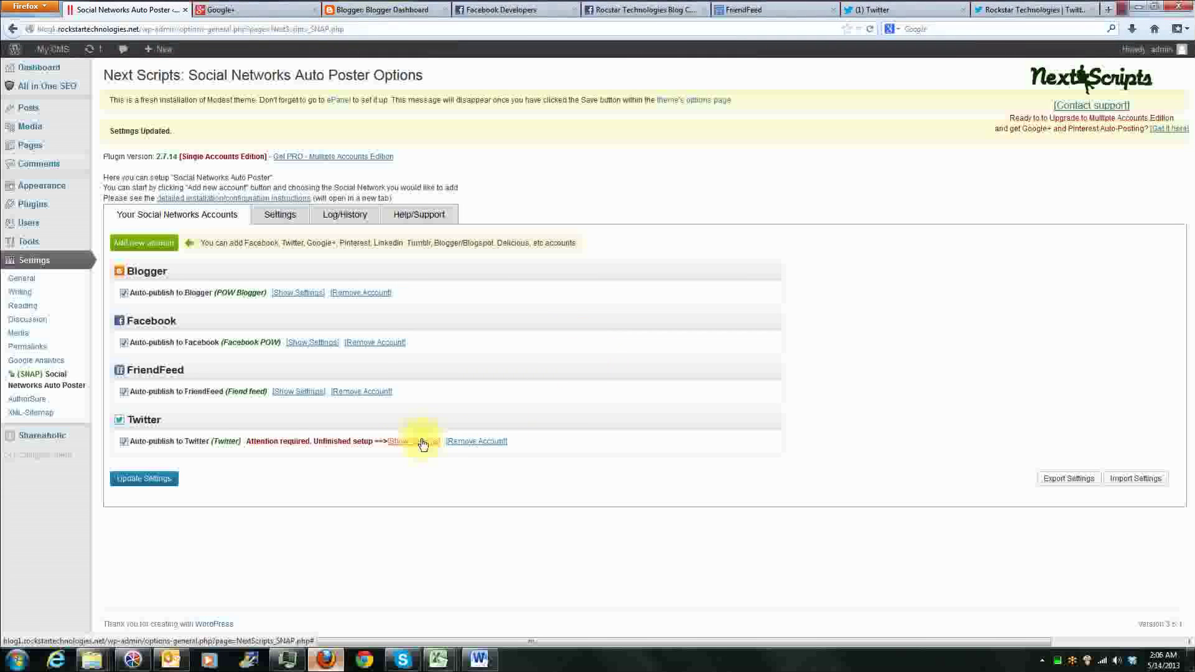
left_click(158, 244)
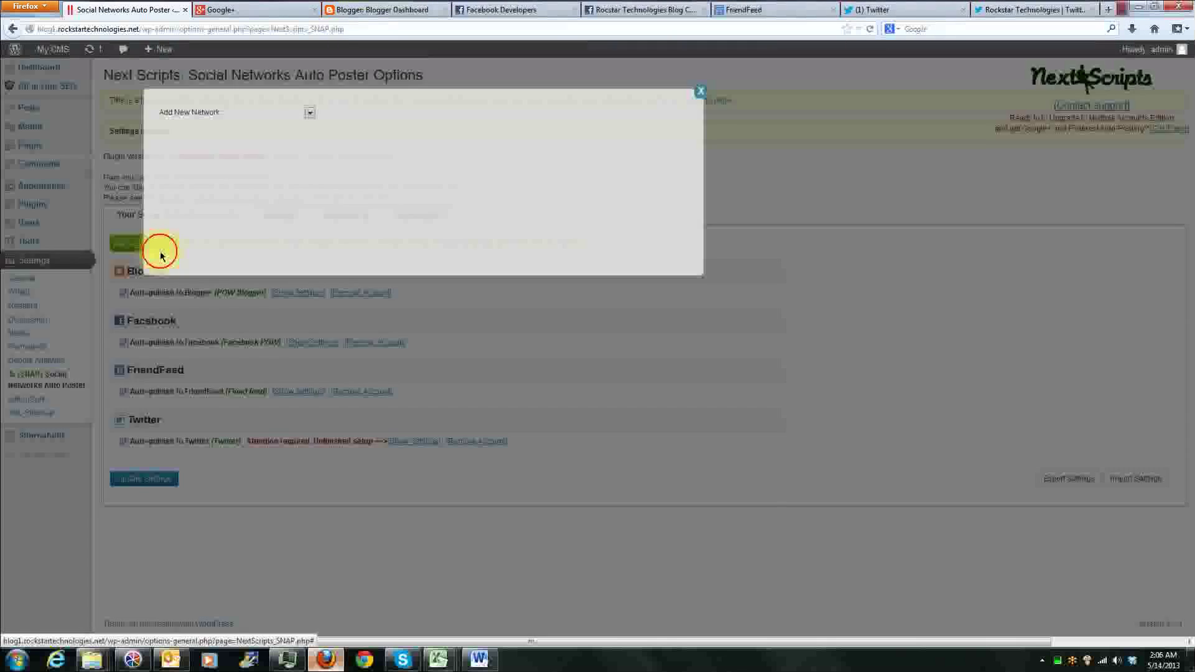
left_click(307, 114)
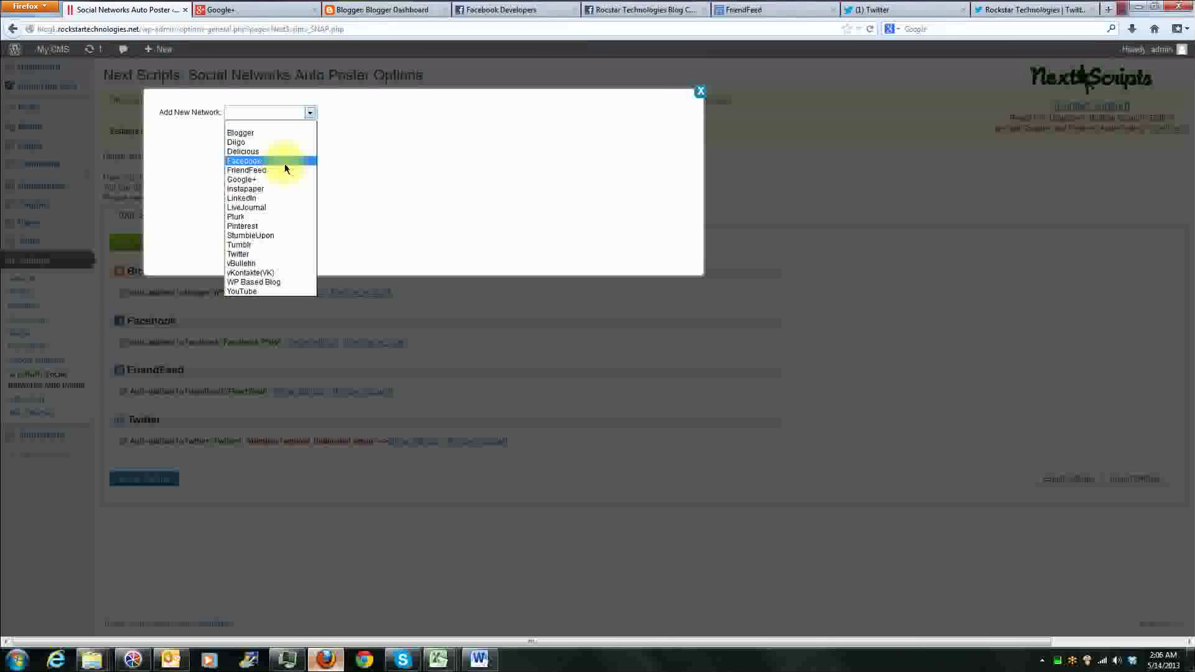
left_click(278, 254)
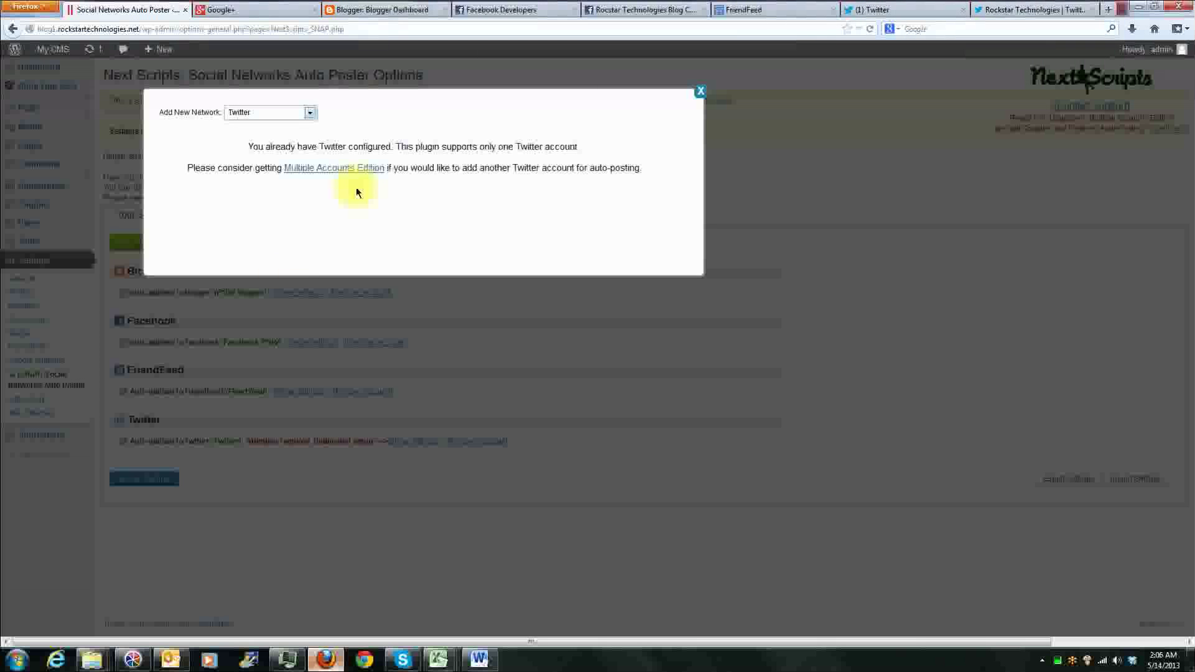
left_click(701, 92)
left_click(394, 442)
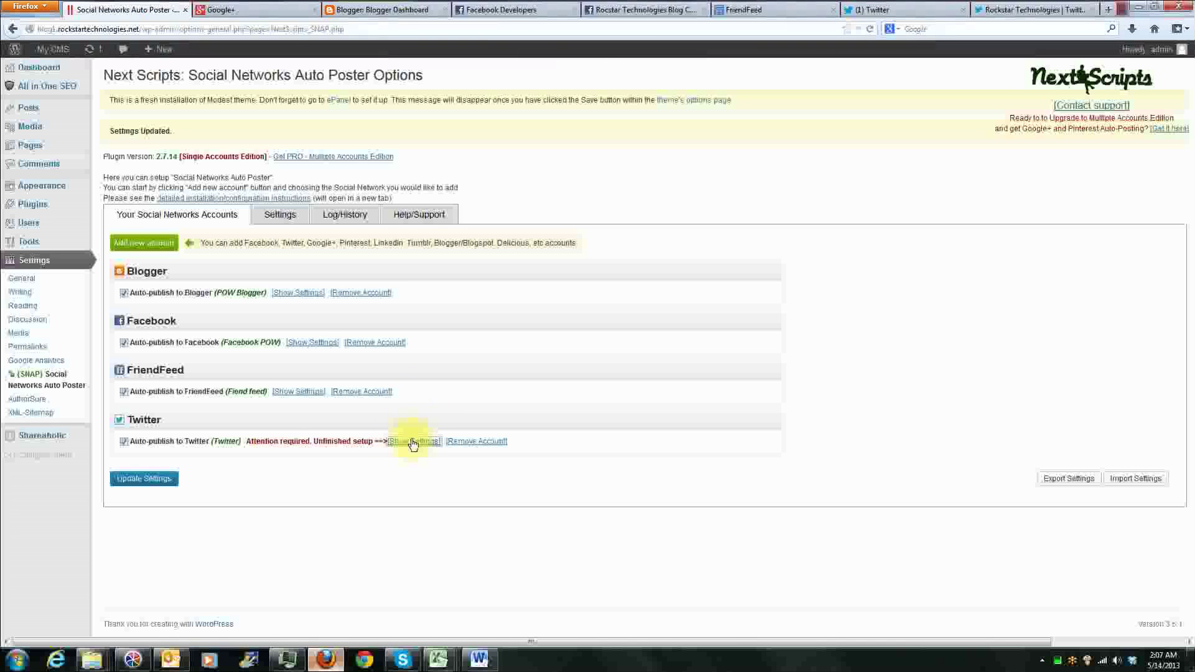
Step: Expand the SNAP Twitter settings and copy the new account's profile address from Twitter
left_click(411, 442)
scroll(412, 436, "down", 4)
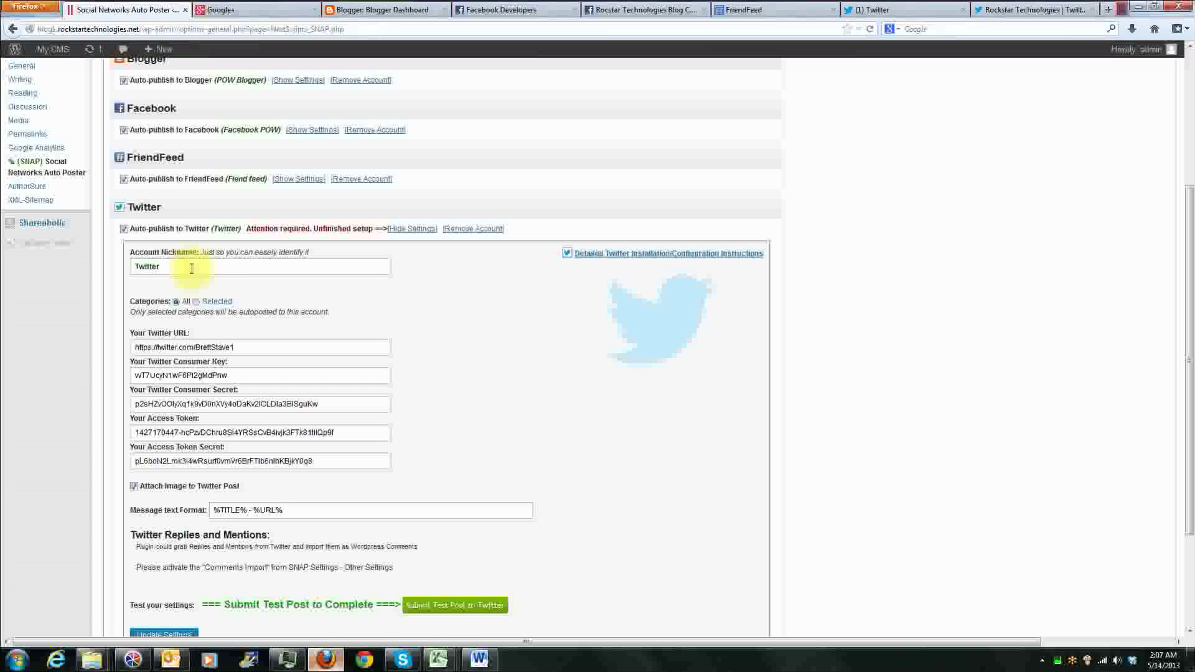
left_click(269, 349)
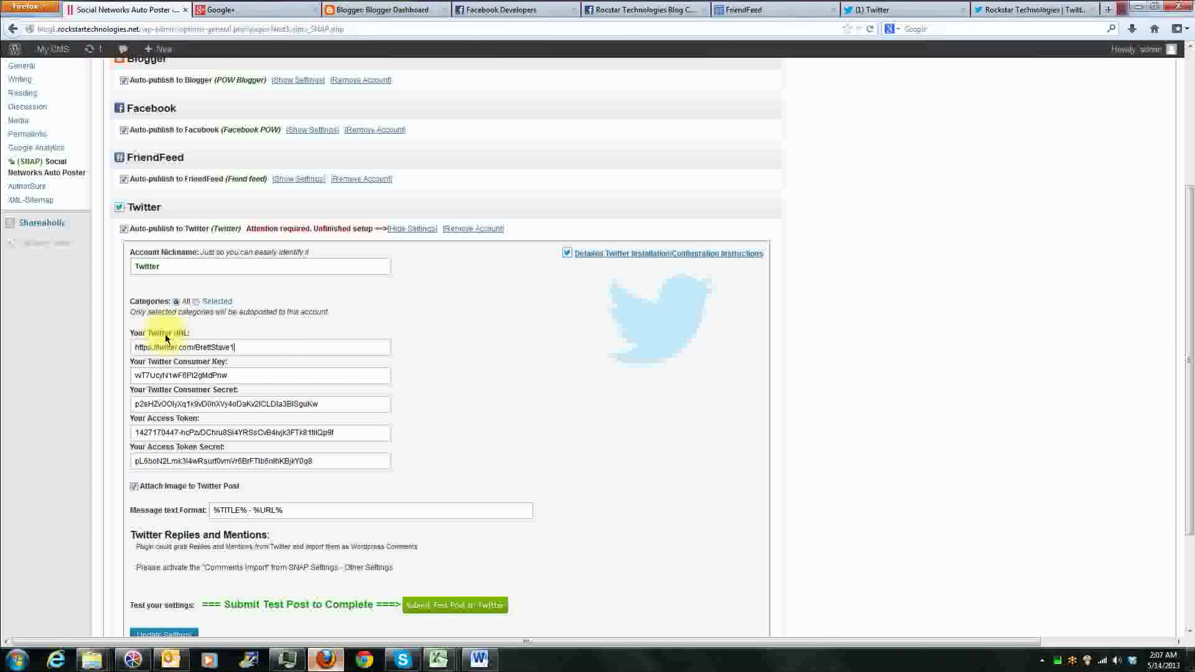
left_click(911, 12)
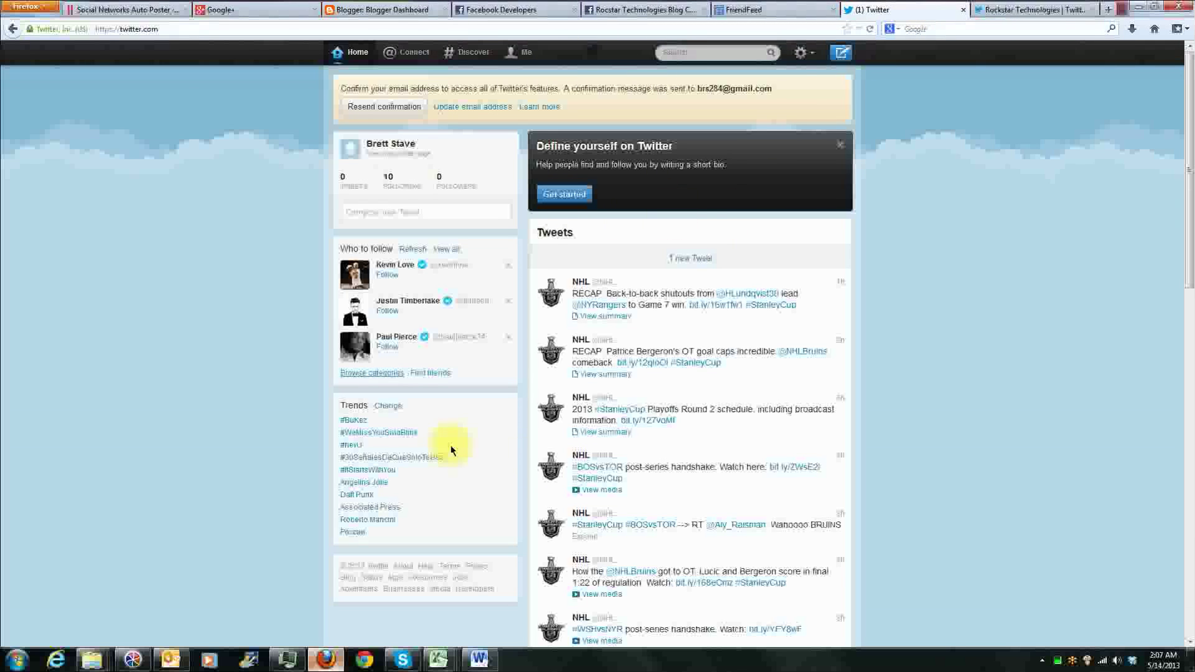
left_click(399, 149)
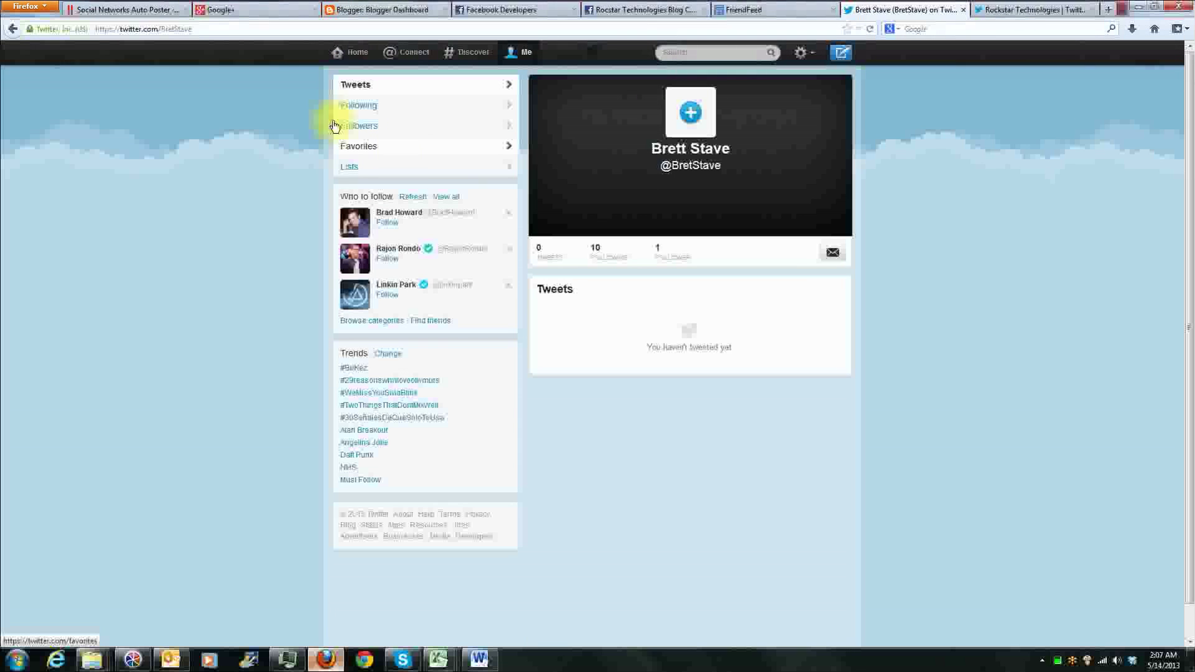
left_click(201, 31)
key("ctrl+c")
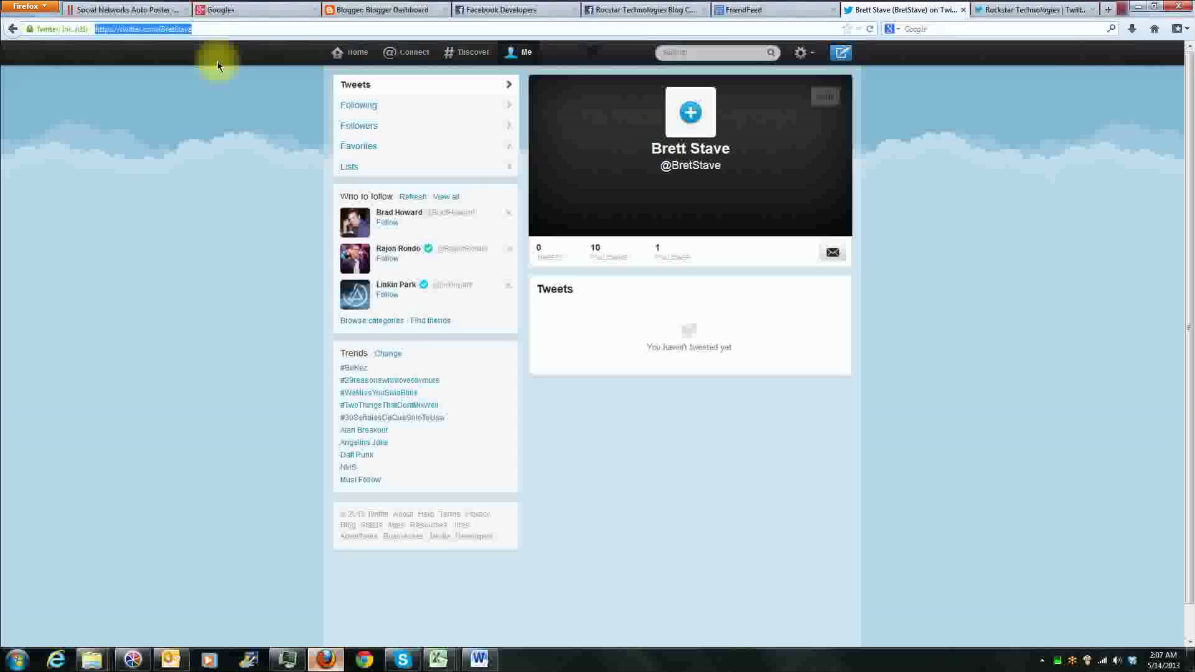
Step: Paste the profile address over the old value in the SNAP Twitter URL field
left_click(139, 10)
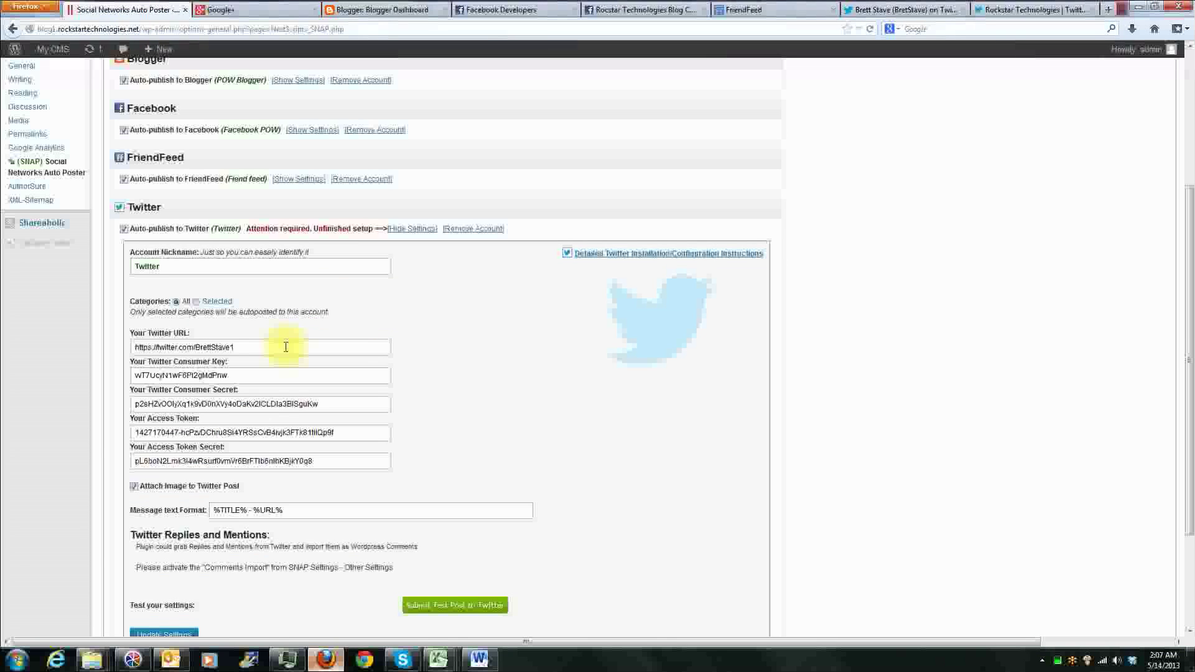
left_click(217, 347)
left_click_drag(217, 346, 134, 346)
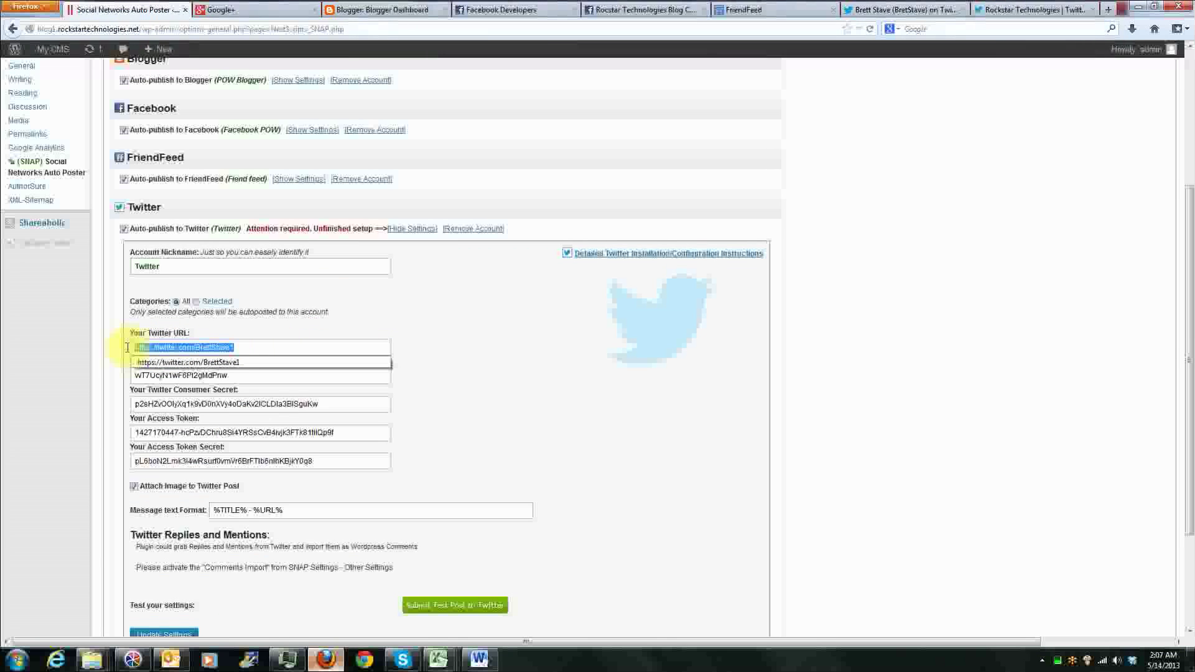
key("ctrl+v")
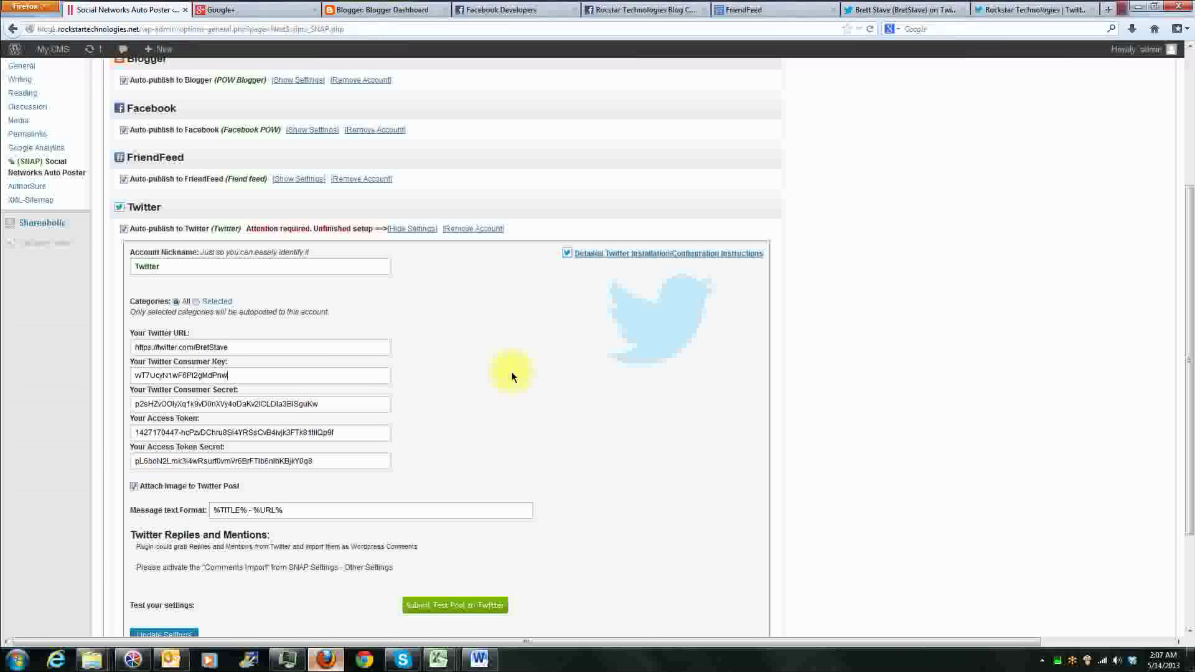
Step: Replace the SNAP Consumer Key and Consumer Secret with the new Twitter app's values
left_click(1021, 8)
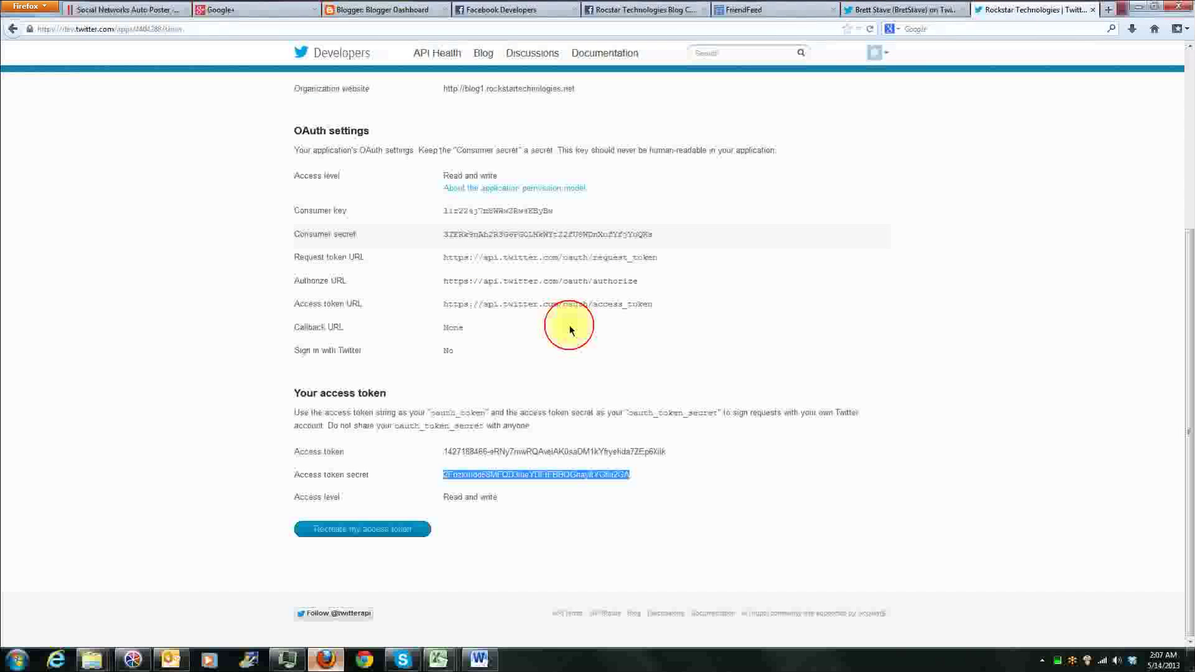
left_click_drag(444, 209, 557, 216)
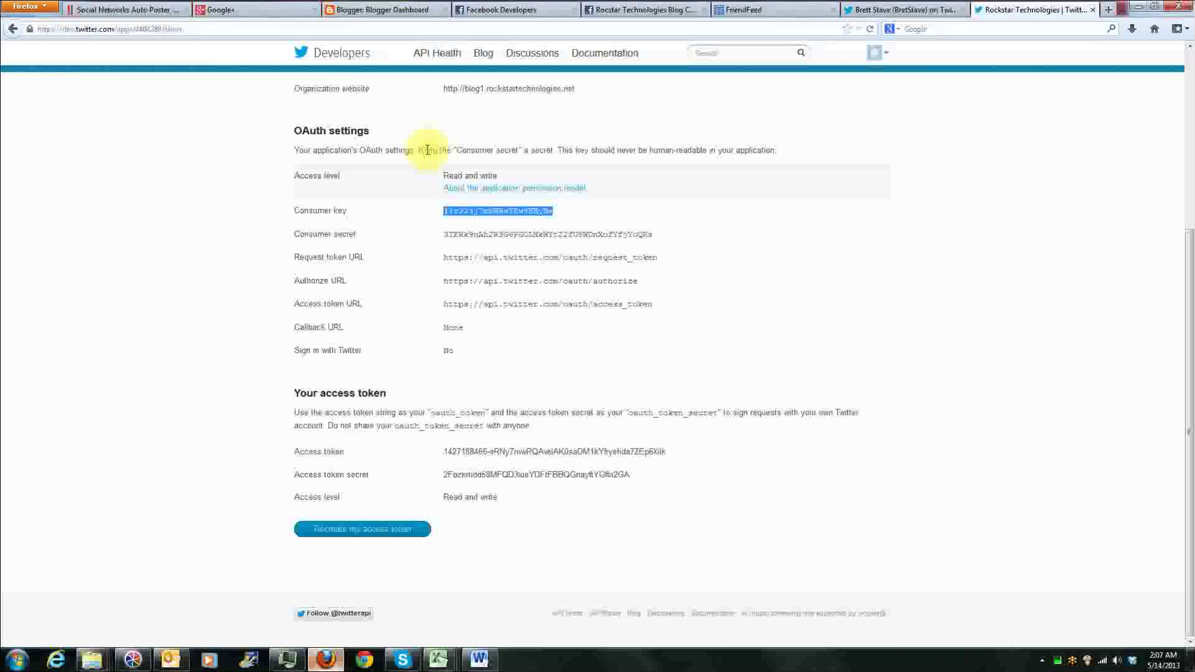
left_click(132, 10)
left_click_drag(255, 378, 133, 376)
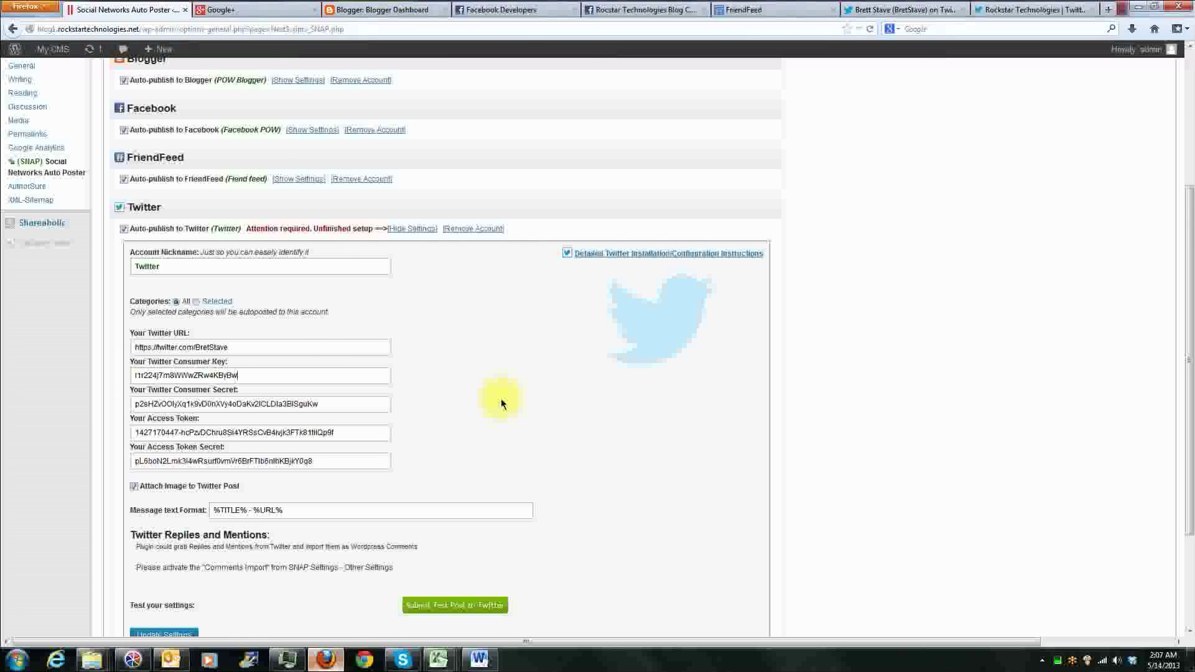
left_click(1021, 10)
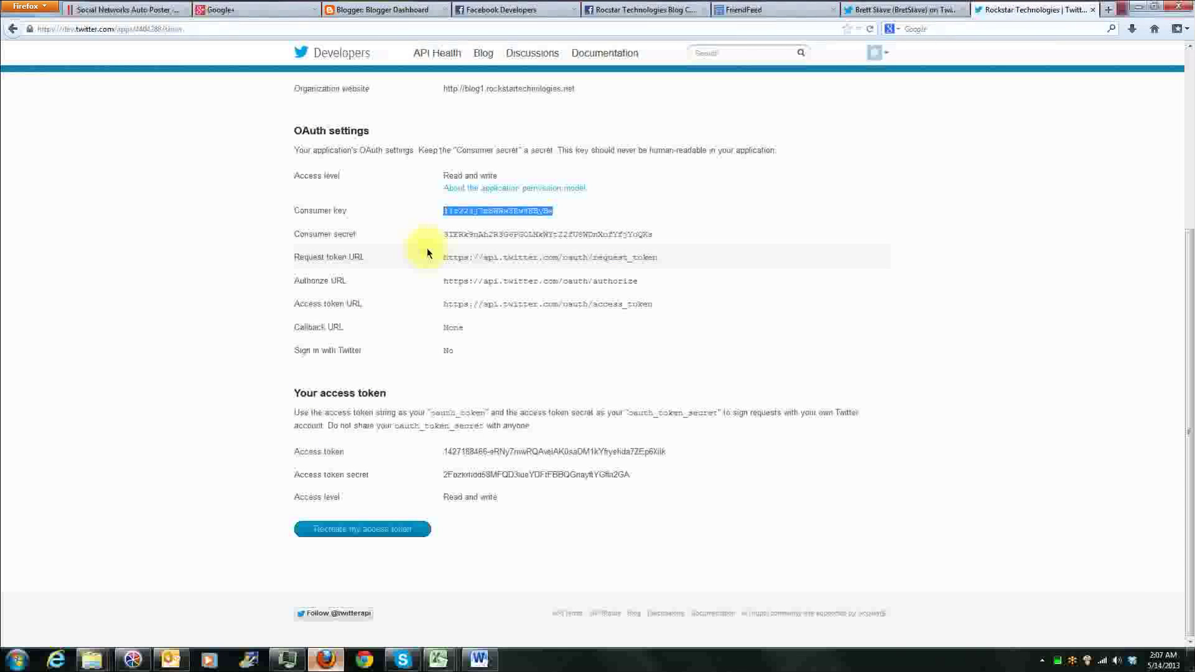
left_click_drag(444, 235, 655, 235)
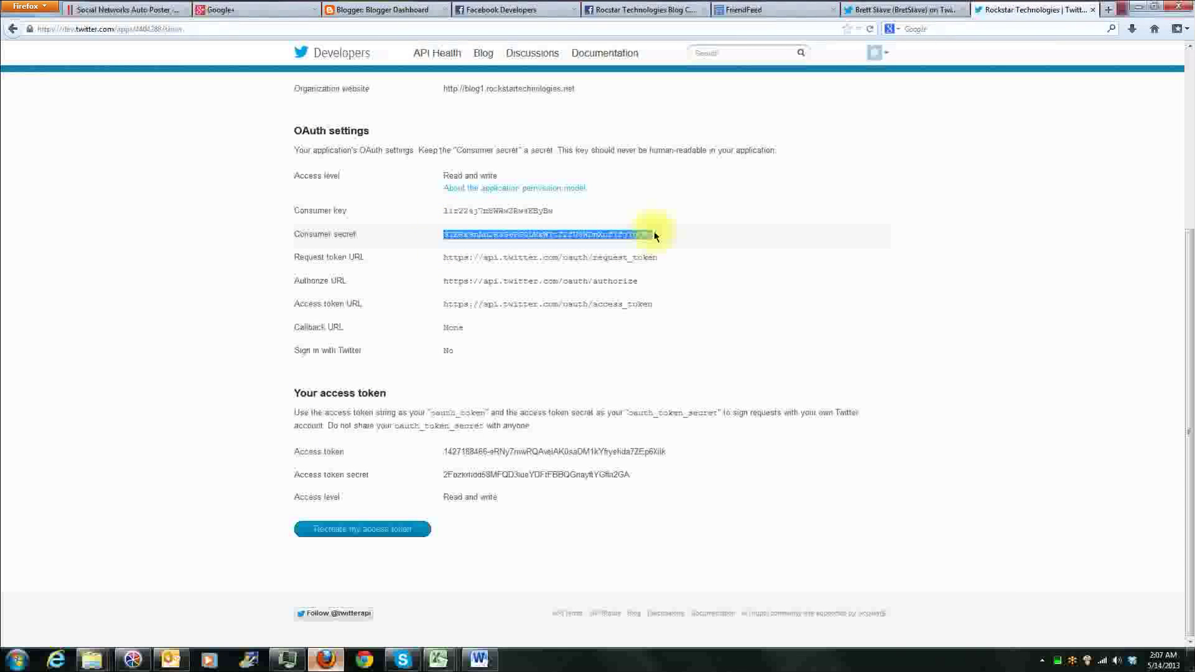
left_click(124, 9)
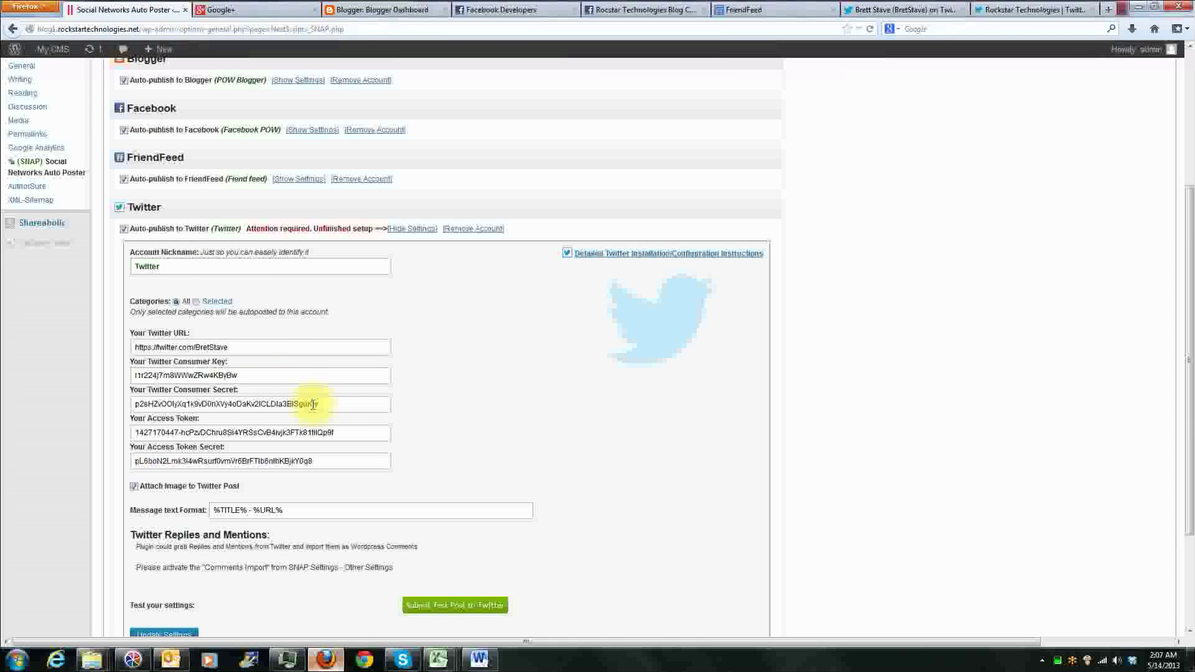
left_click_drag(338, 406, 149, 407)
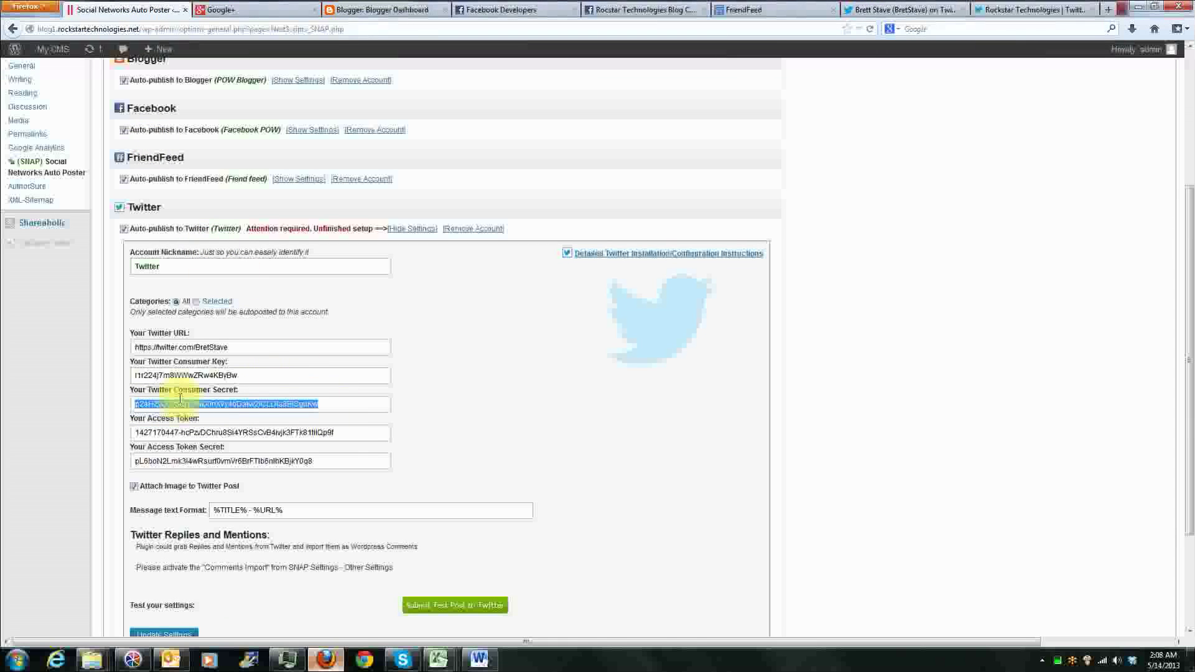
key("ctrl+v")
Step: Replace the SNAP Access Token and Access Token Secret with the new app's values
left_click(971, 9)
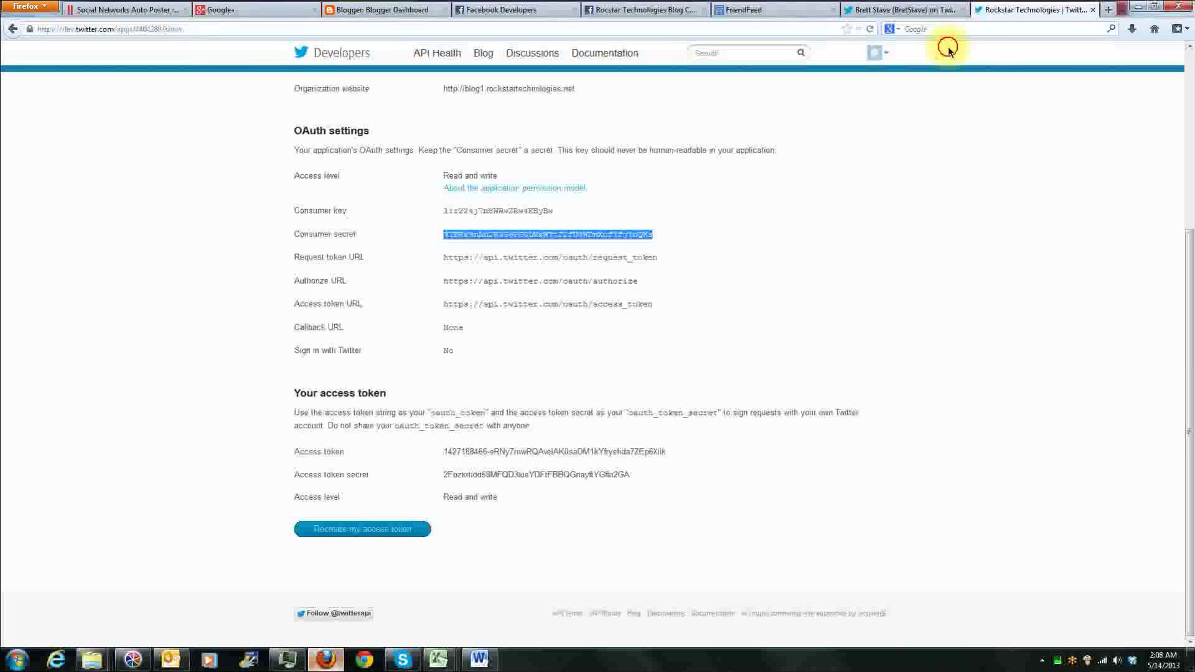
left_click_drag(445, 450, 659, 446)
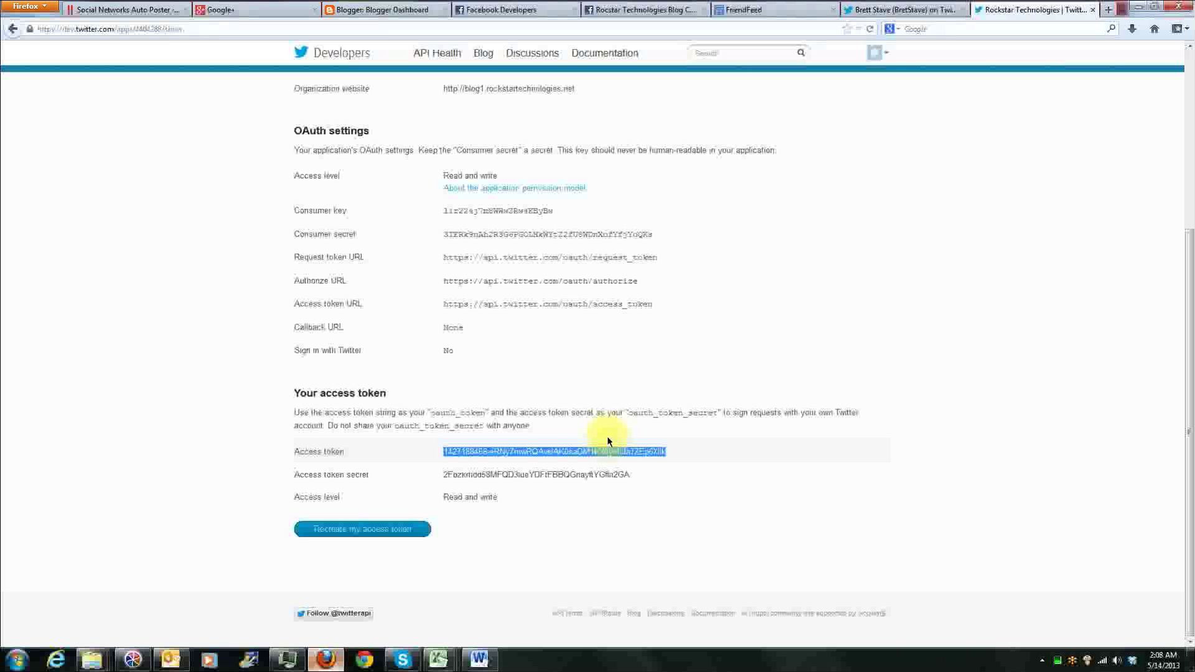
left_click(121, 11)
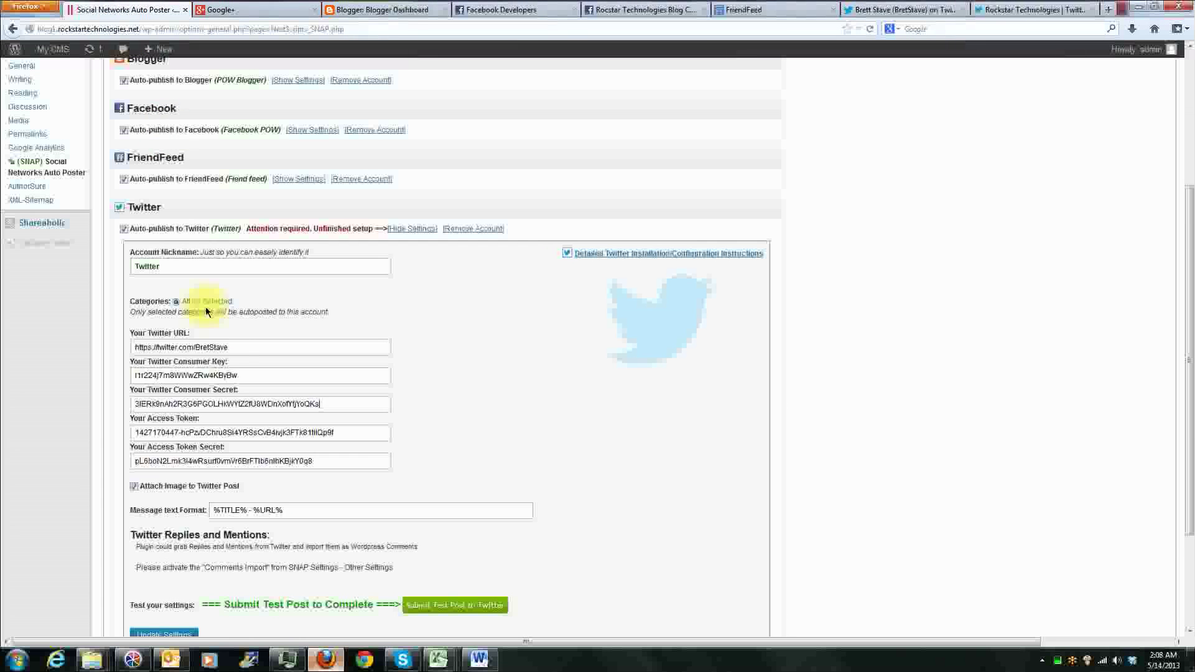
left_click_drag(347, 432, 132, 433)
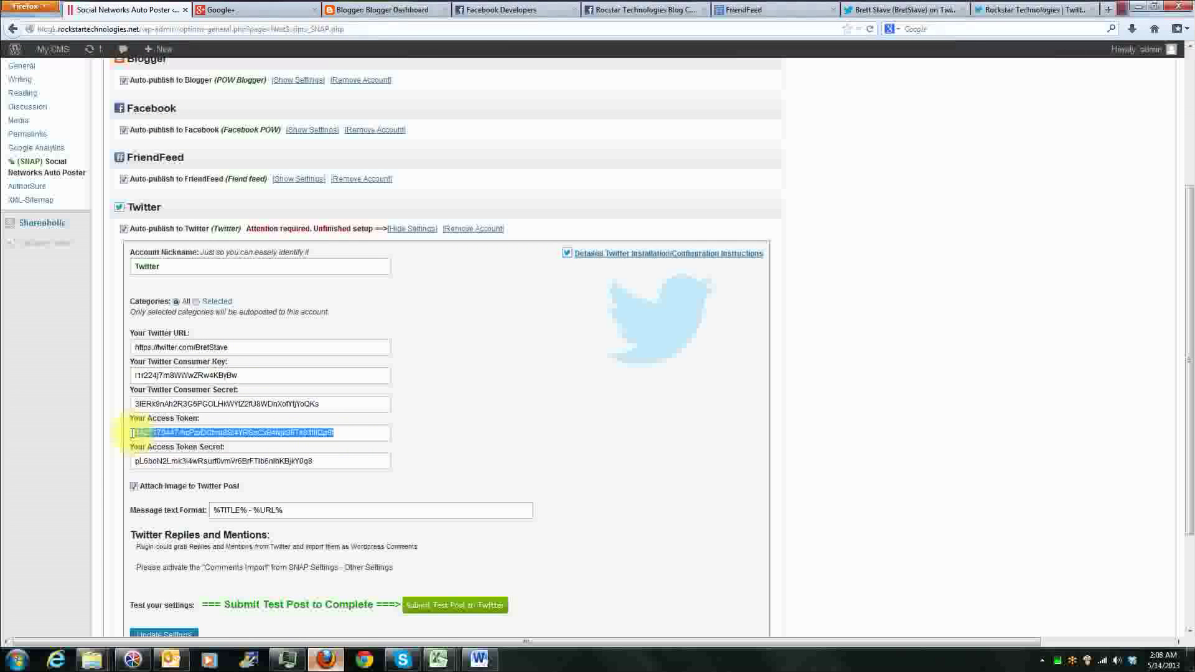
key("ctrl+v")
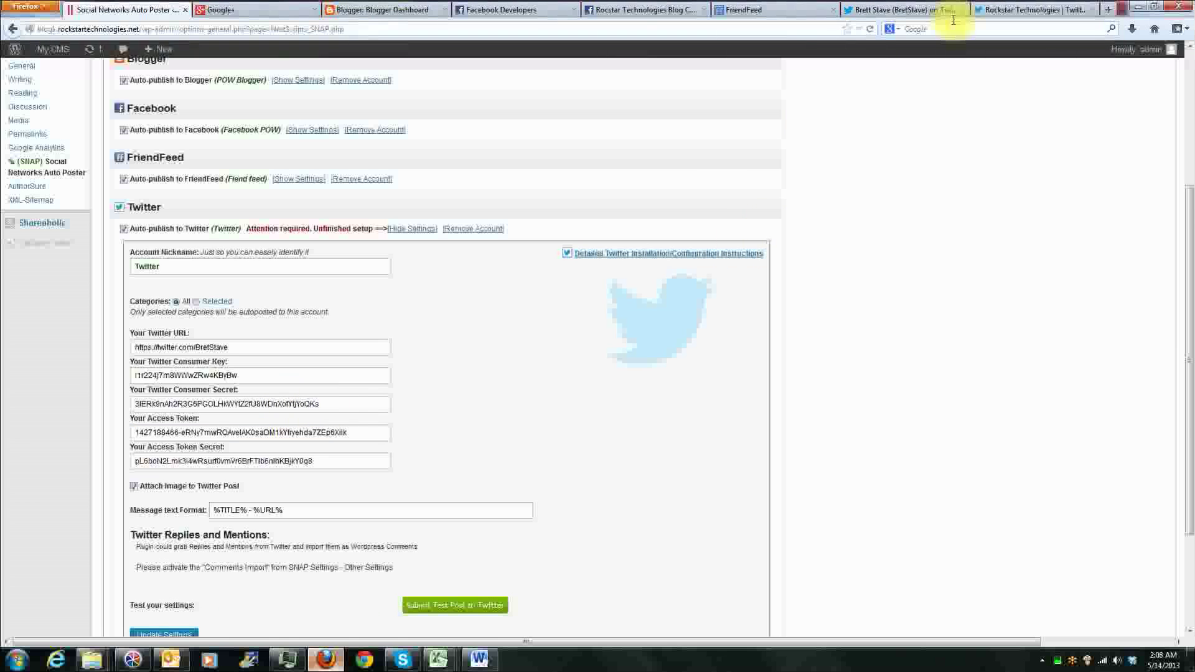
left_click(994, 10)
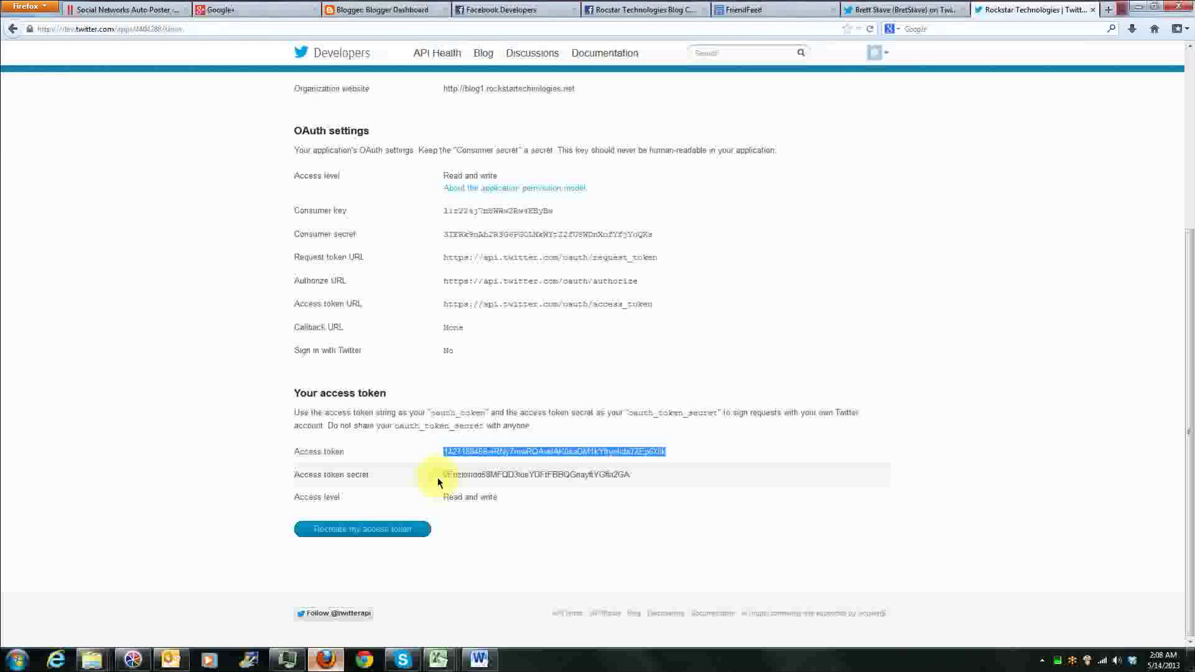
left_click_drag(440, 475, 629, 475)
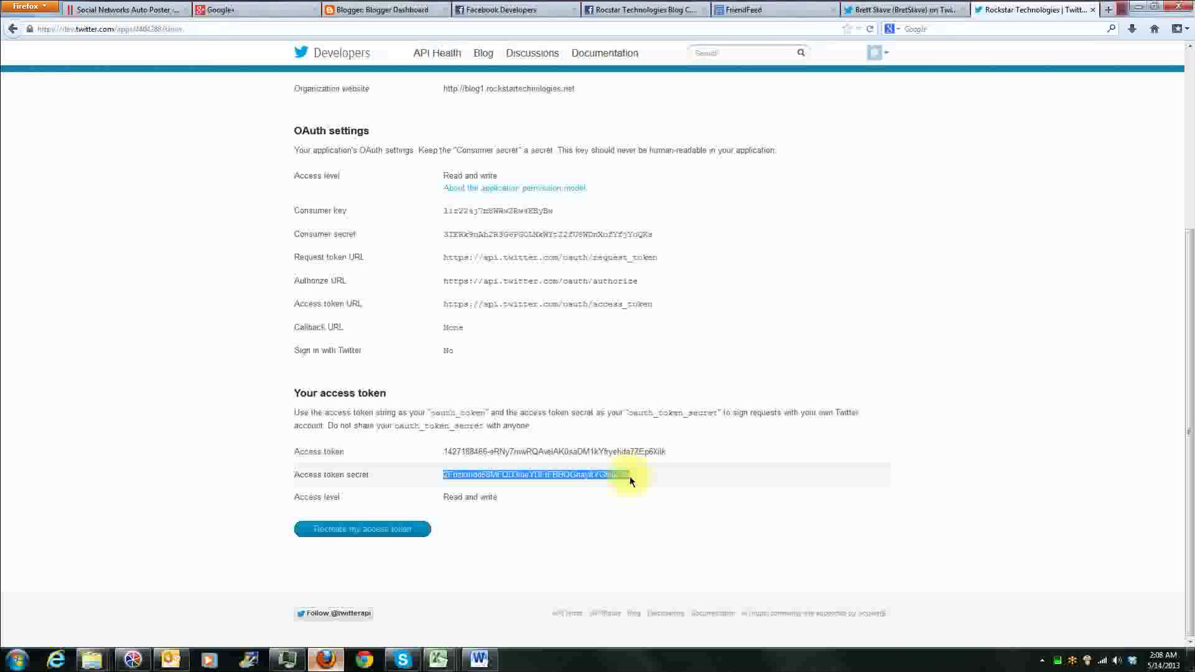
left_click(128, 11)
left_click_drag(342, 460, 121, 462)
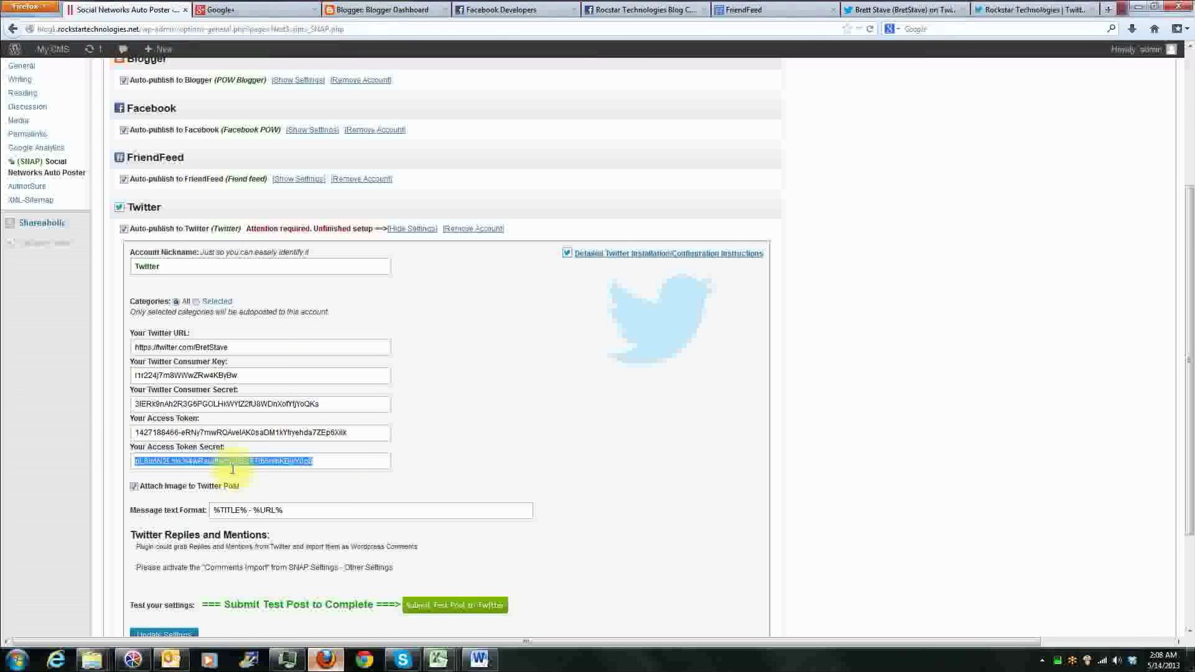
key("ctrl+v")
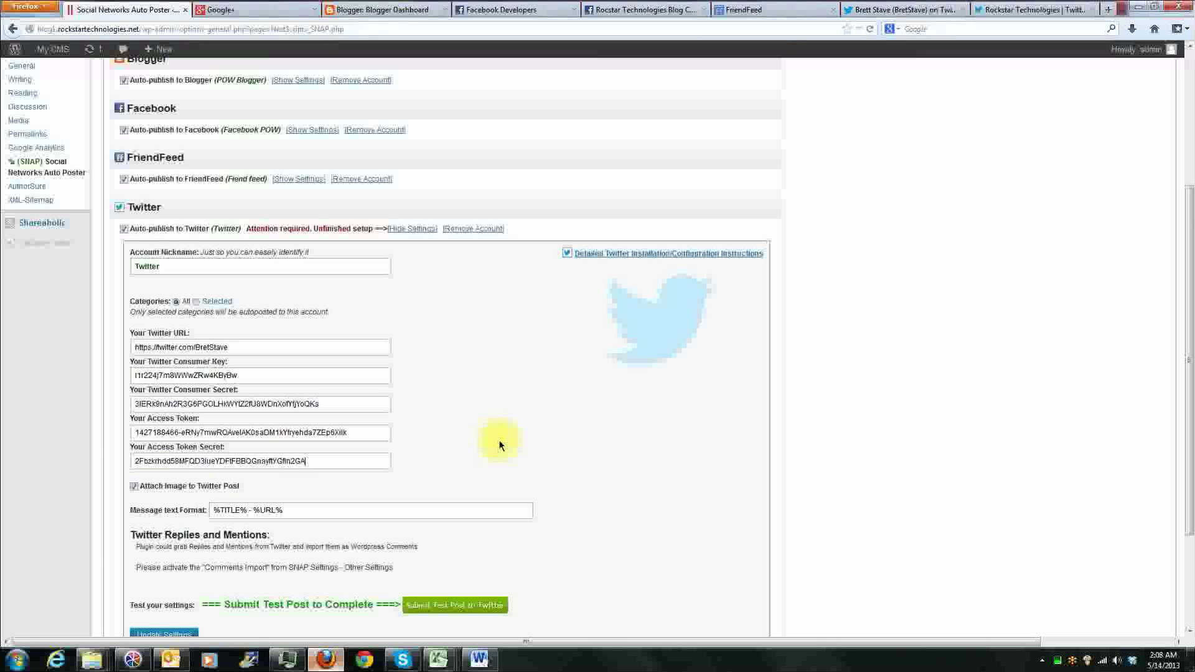
scroll(482, 401, "down", 3)
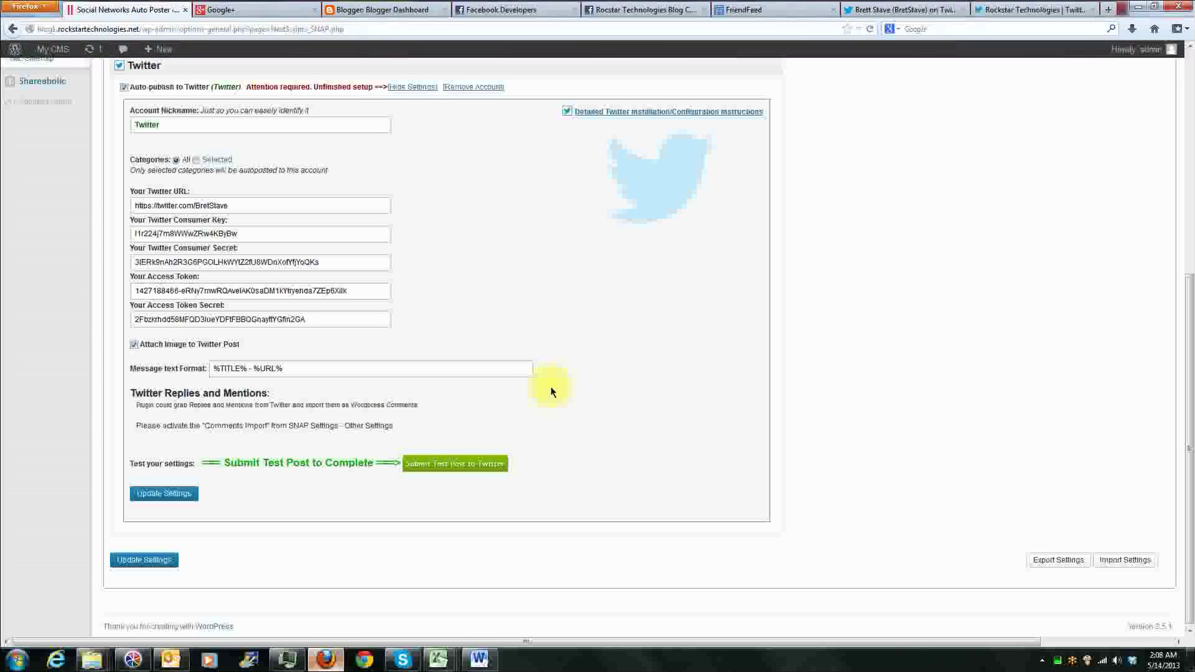
Step: Update the SNAP settings, submit a test post to Twitter, and dismiss the success message
left_click(159, 493)
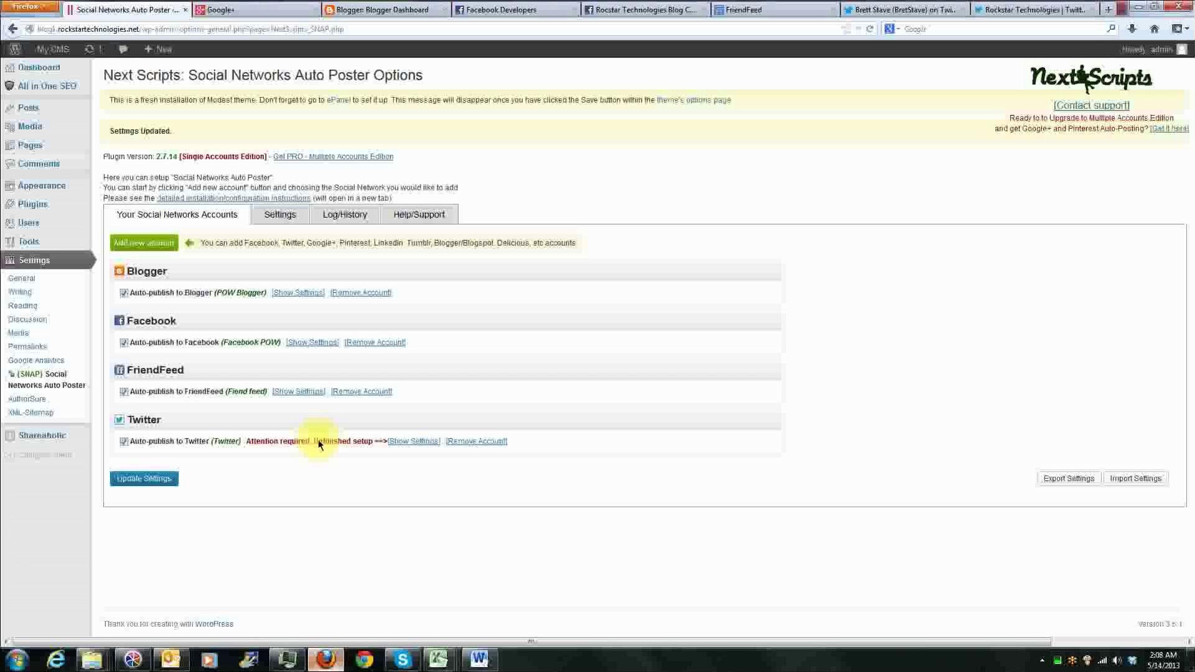
left_click(408, 442)
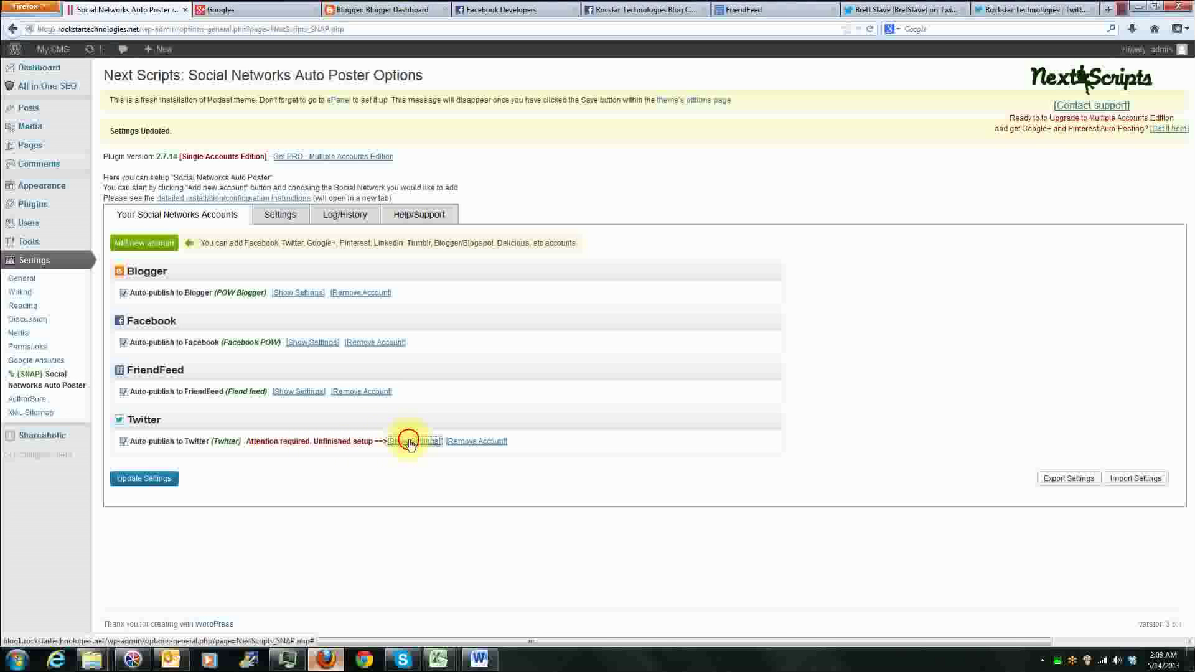
scroll(487, 482, "down", 5)
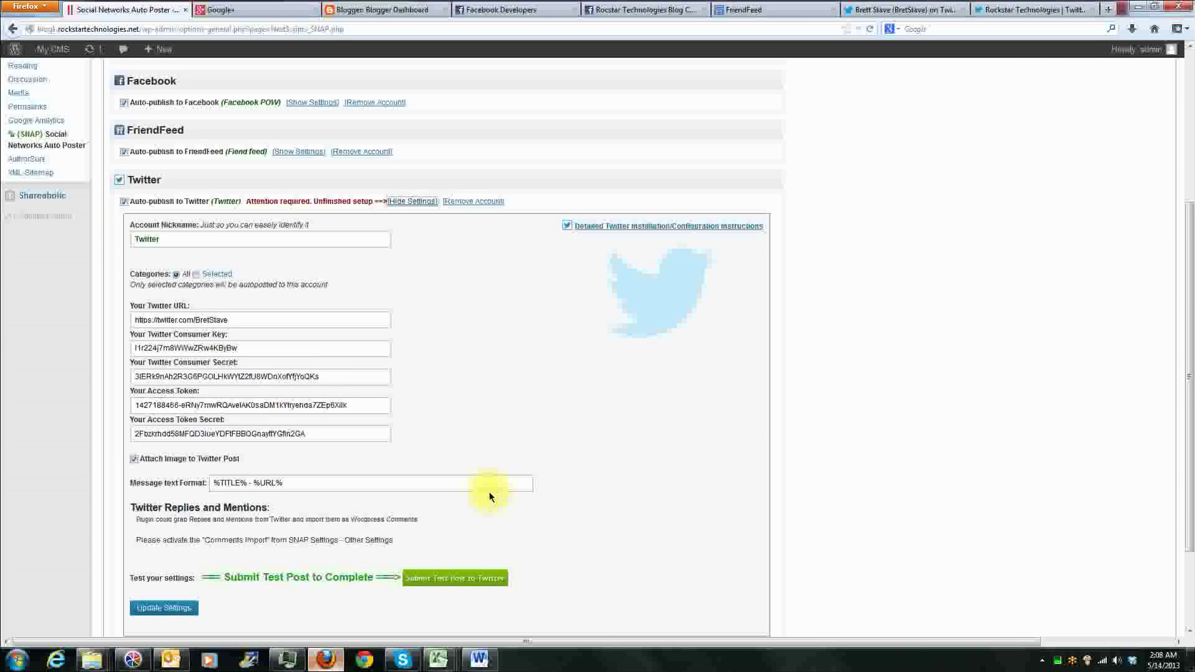
scroll(489, 496, "down", 1)
left_click(459, 534)
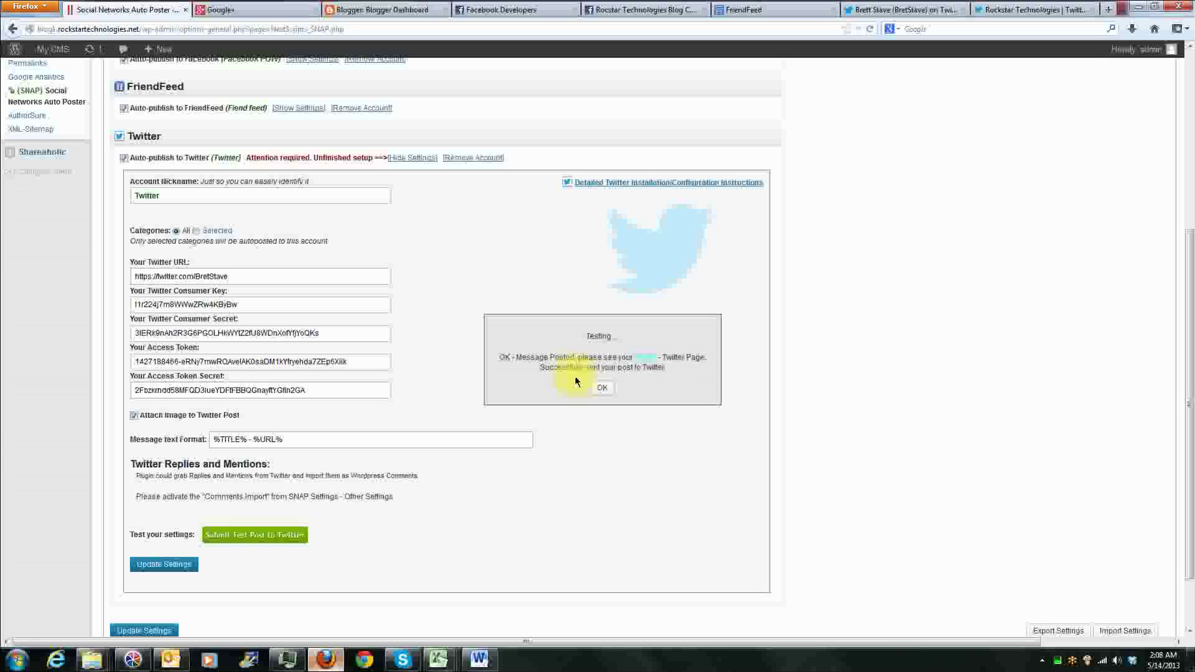
left_click(604, 390)
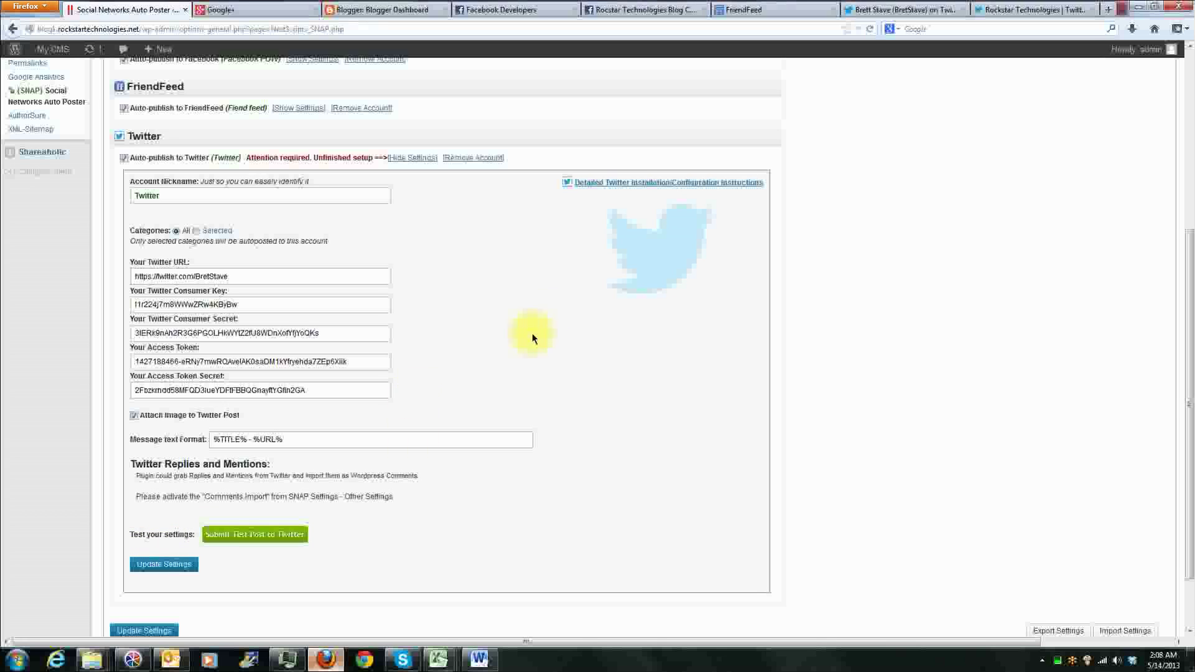
scroll(591, 328, "up", 2)
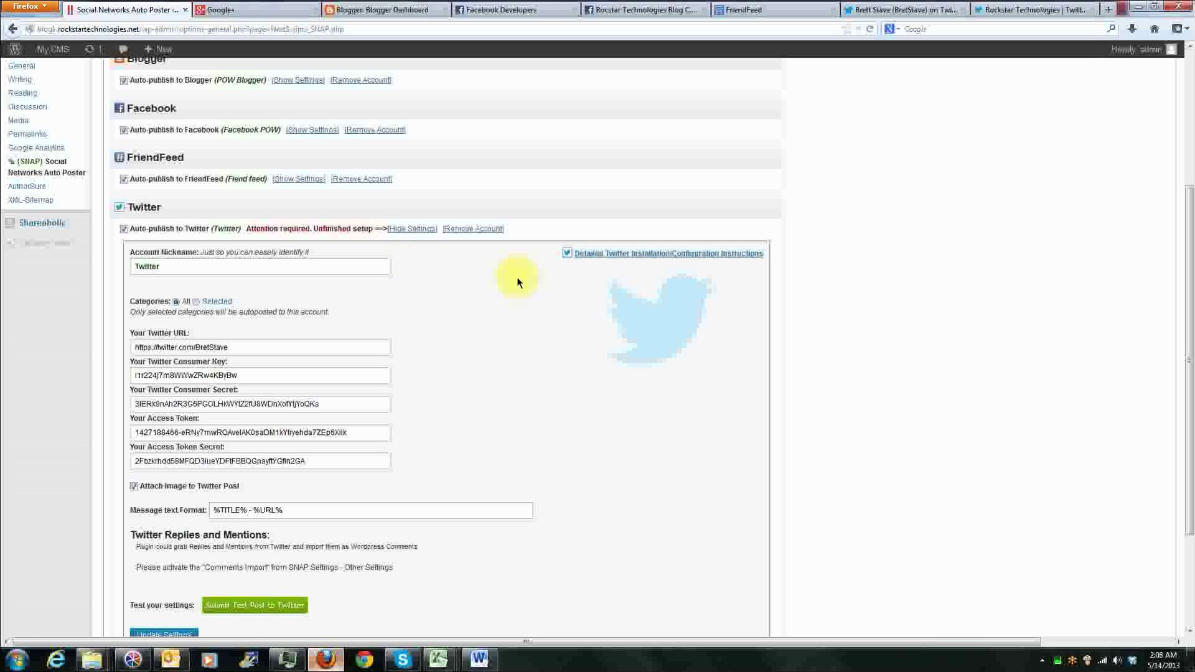
scroll(507, 296, "up", 2)
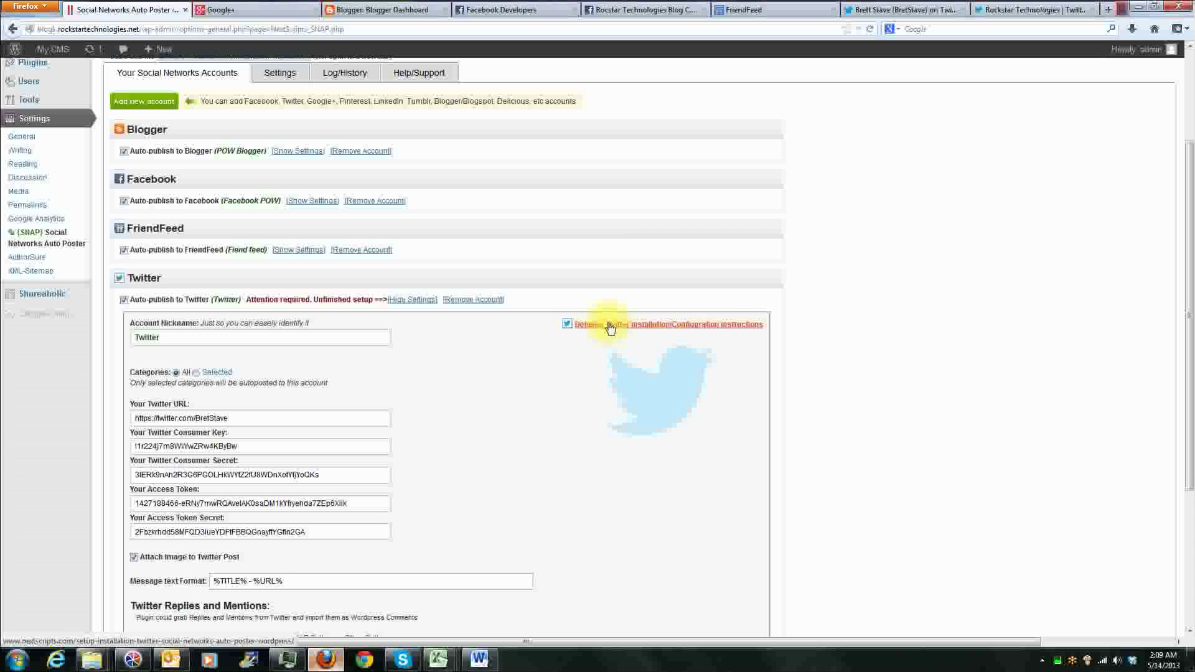
scroll(841, 311, "down", 2)
scroll(842, 310, "up", 4)
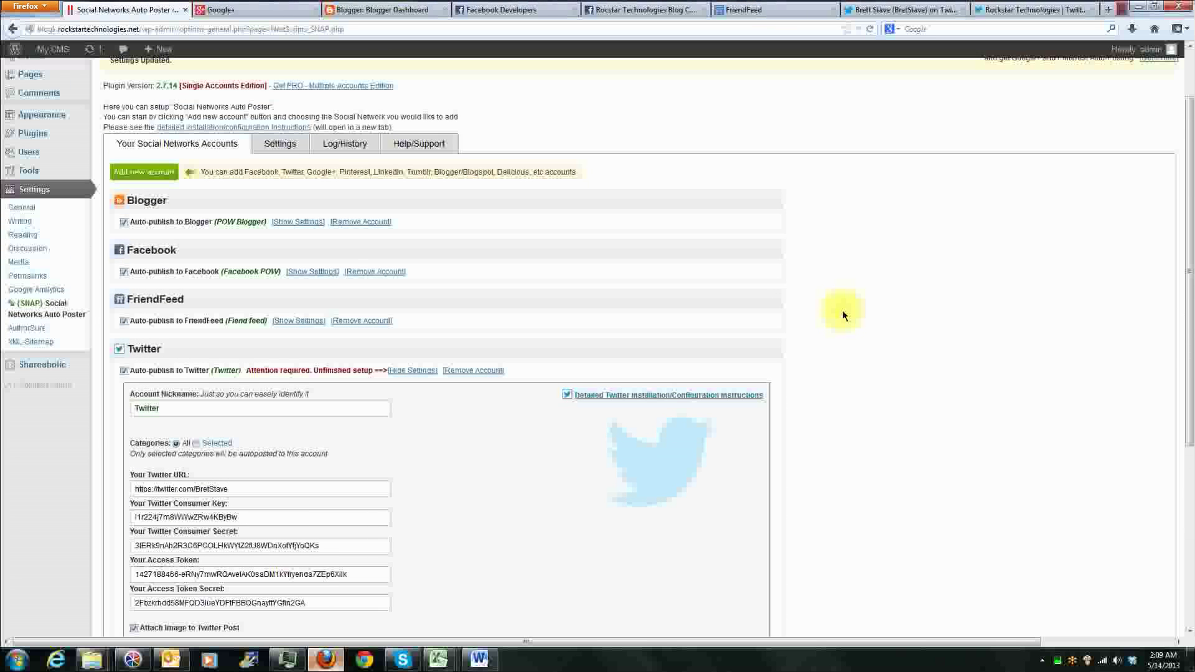